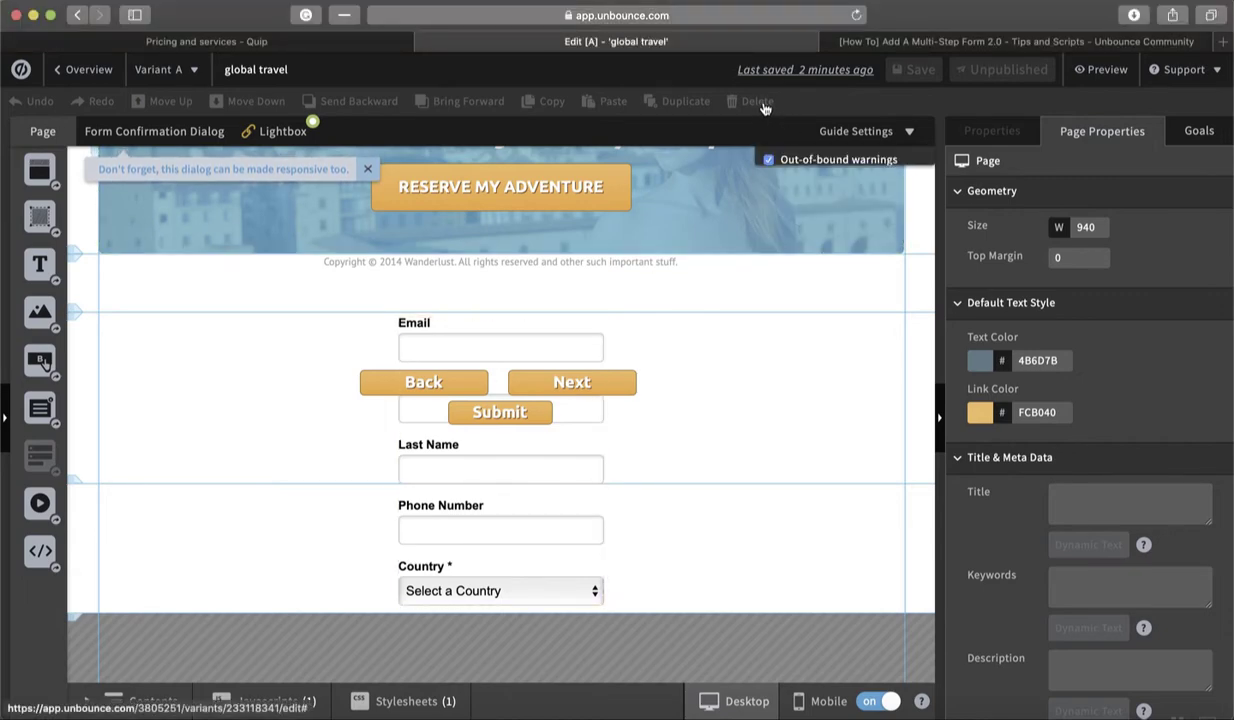
# Delete the existing form and its Next and Back buttons from the section below the copyright line
pyautogui.click(524, 335)
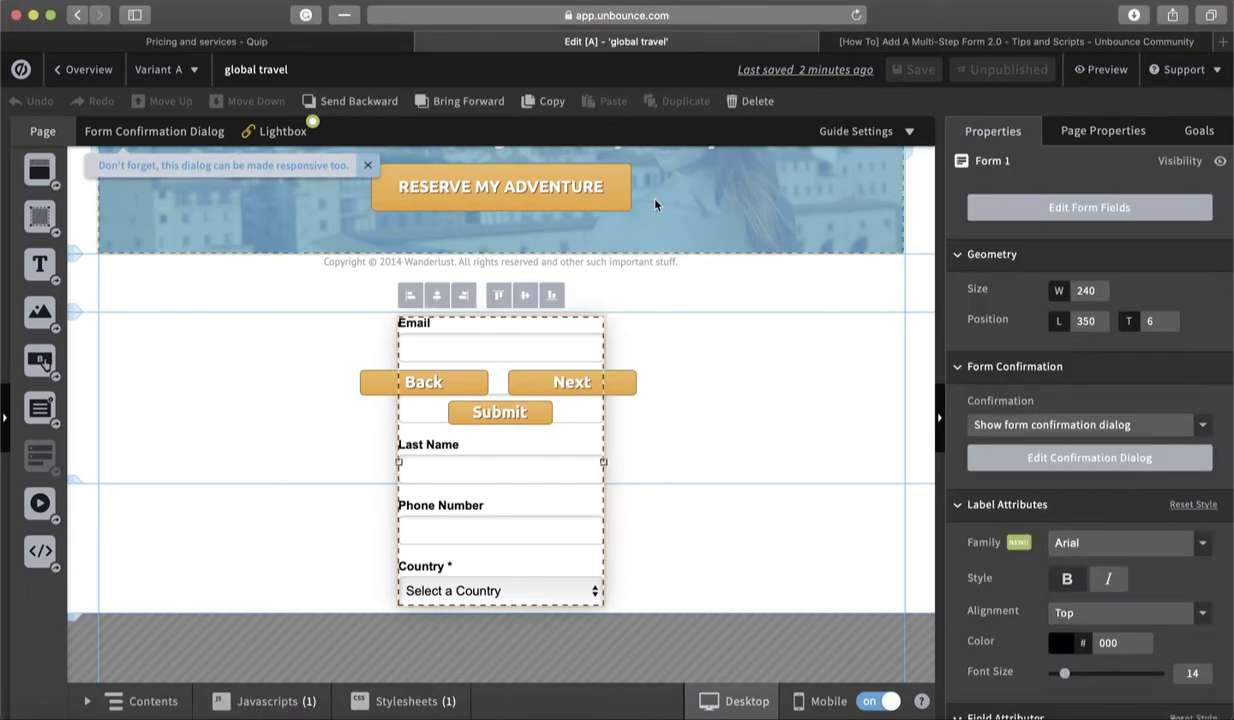
pyautogui.click(750, 101)
pyautogui.click(520, 382)
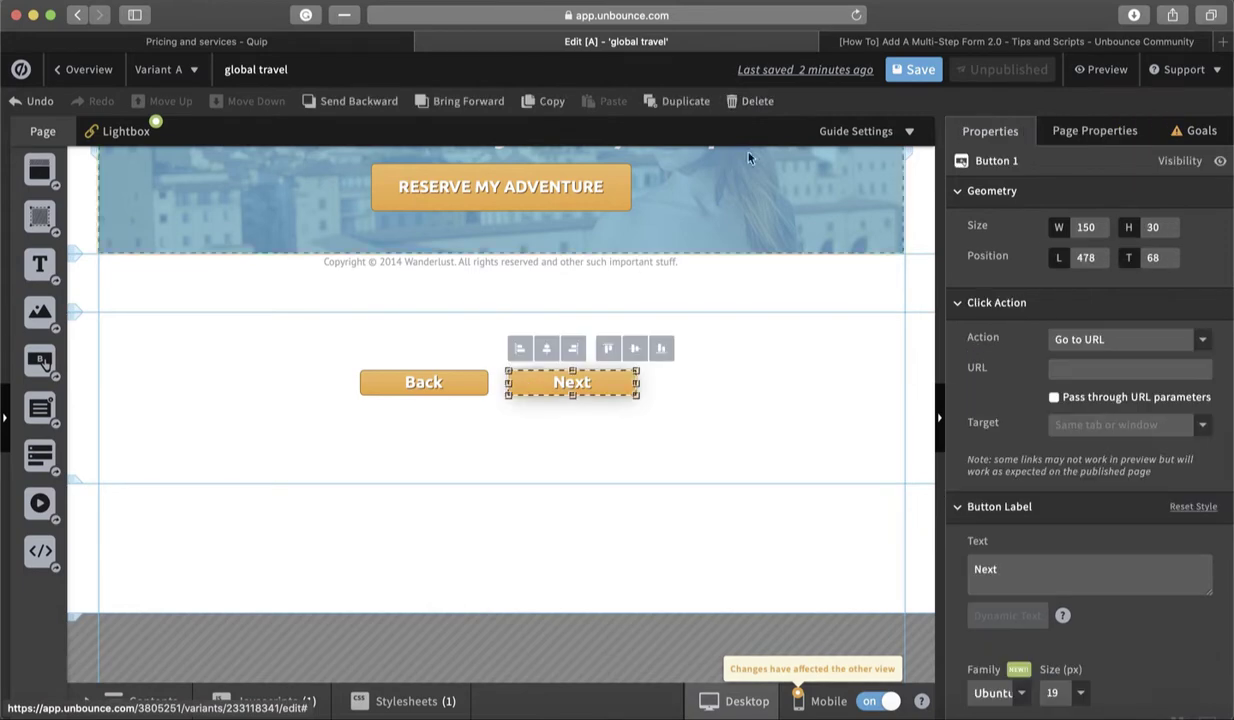
pyautogui.click(750, 101)
pyautogui.click(430, 382)
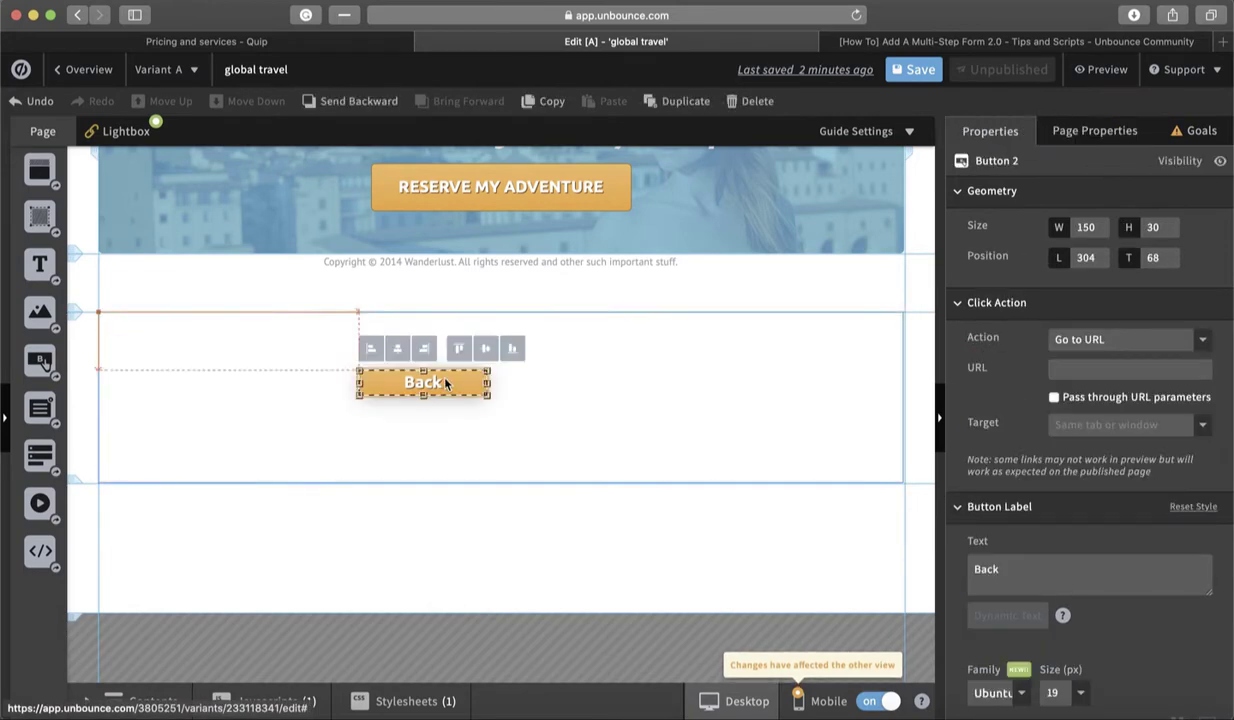
pyautogui.click(752, 101)
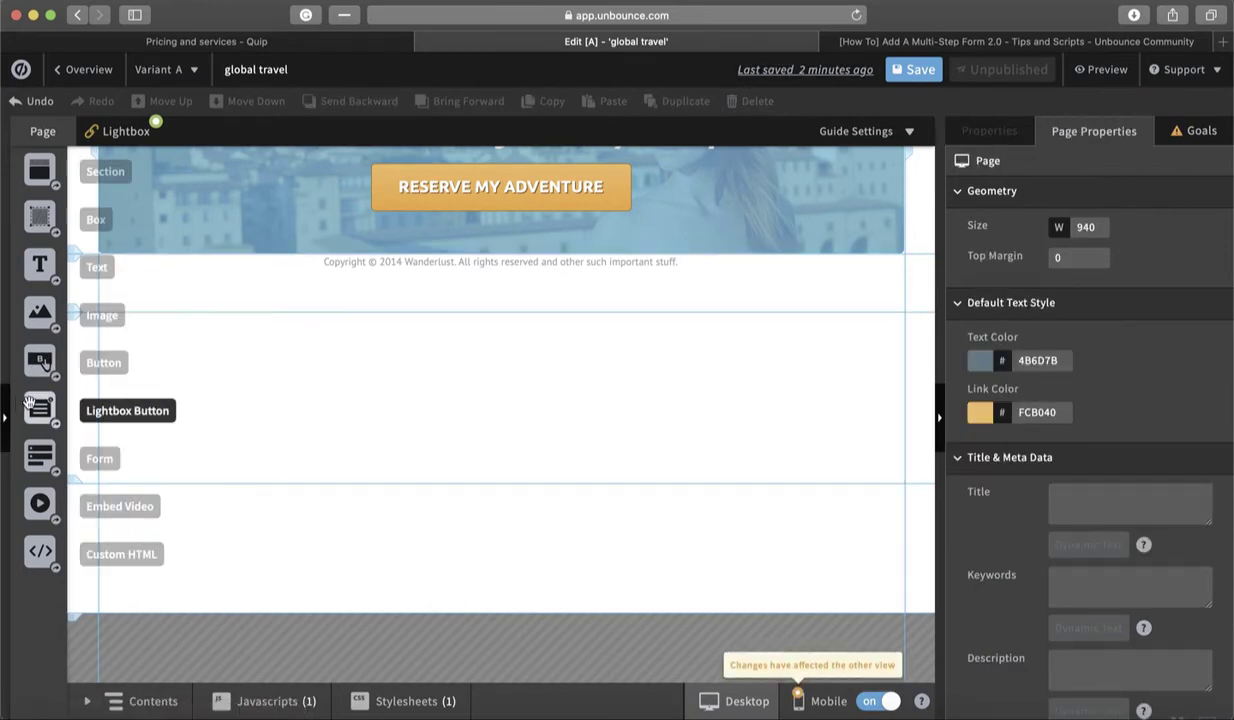
# Add a new form to the empty section with Email, First Name, Last Name, Phone Number and Country drop-down fields
pyautogui.moveTo(43, 457); pyautogui.dragTo(529, 384)
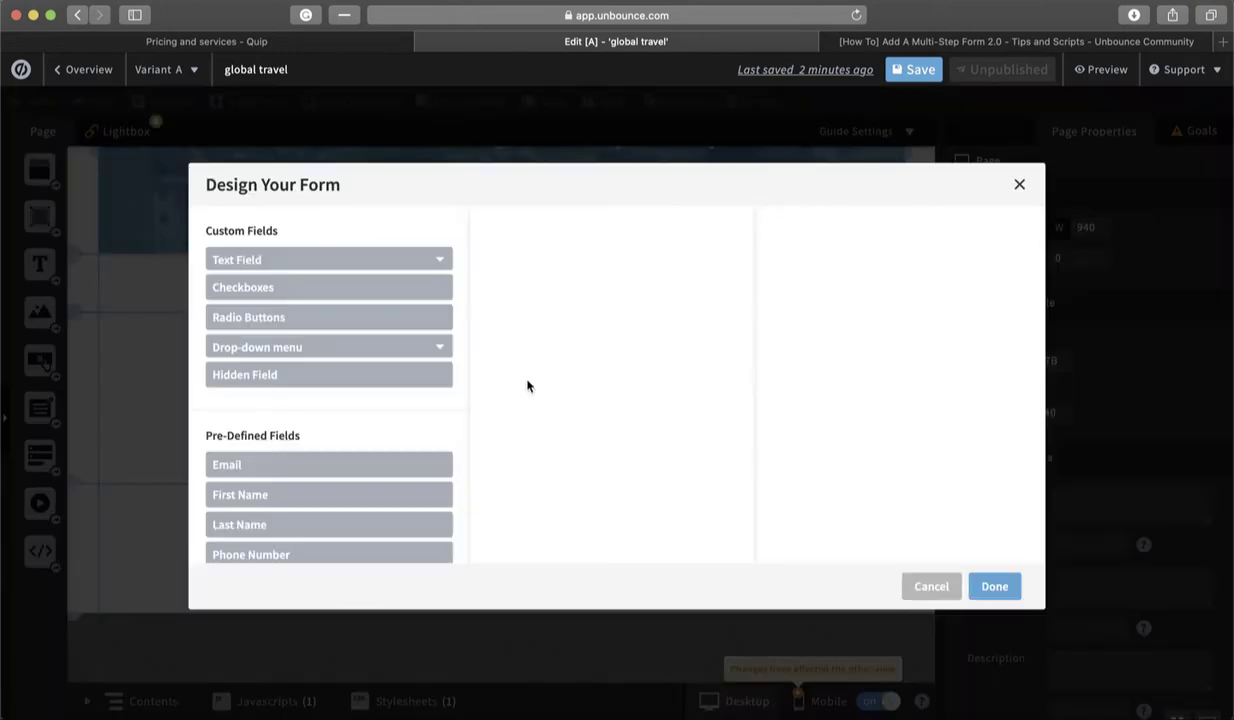
pyautogui.click(358, 466)
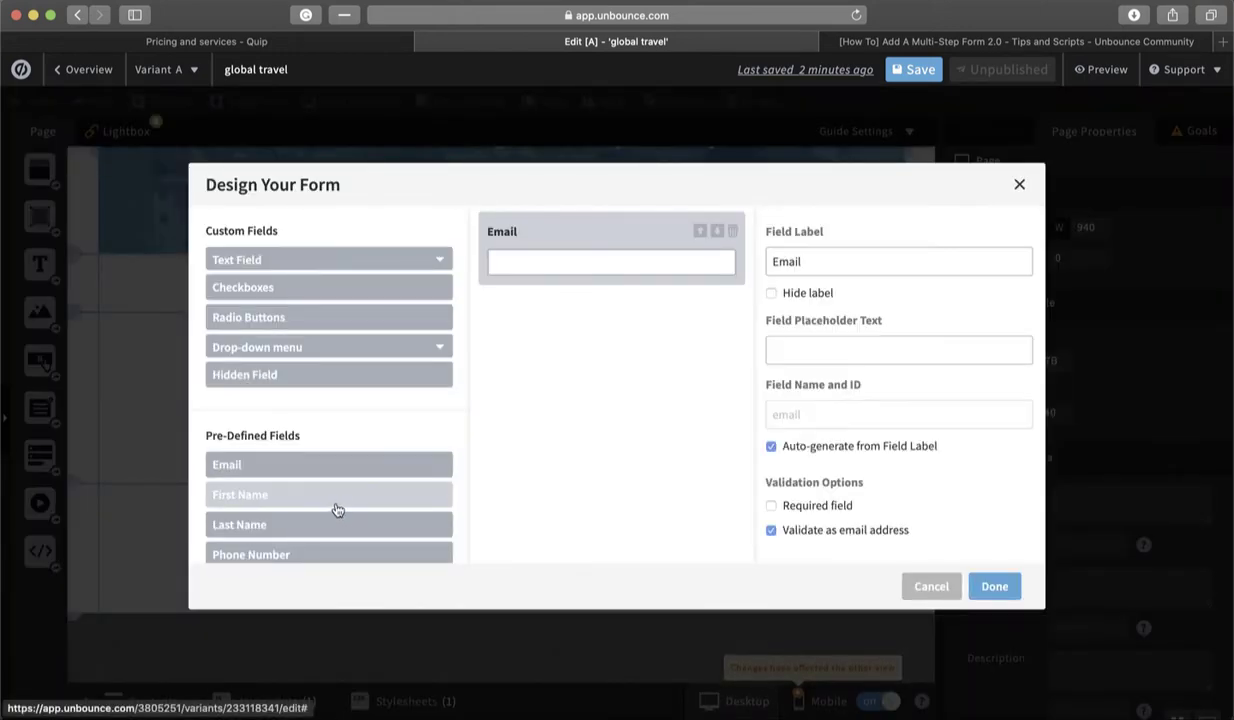
pyautogui.click(337, 504)
pyautogui.scroll(-1, 330, 515)
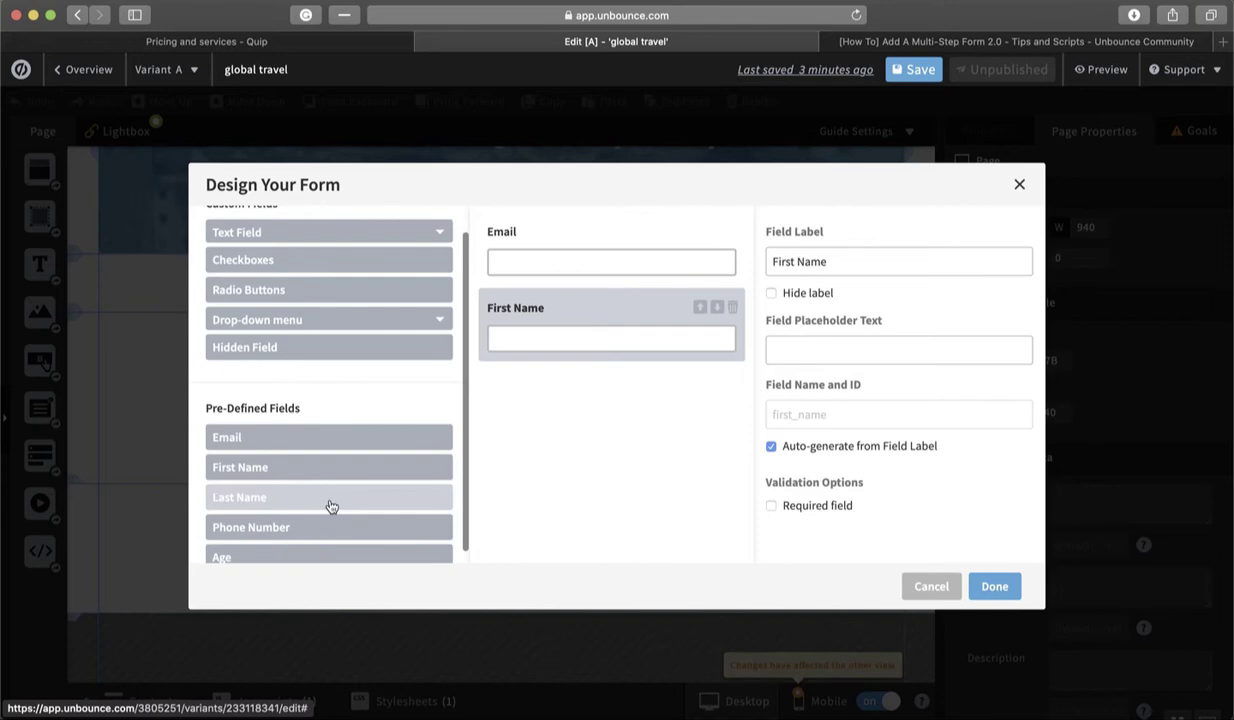
pyautogui.click(331, 508)
pyautogui.click(325, 525)
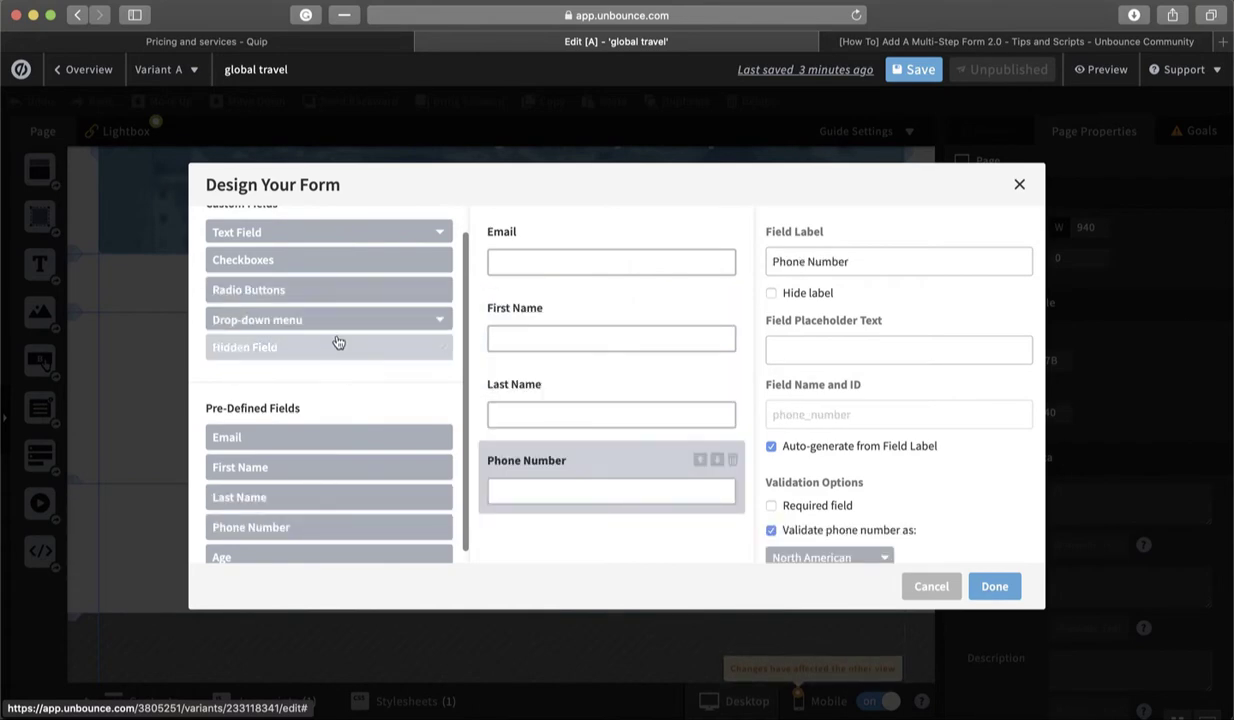
pyautogui.click(340, 329)
pyautogui.click(284, 409)
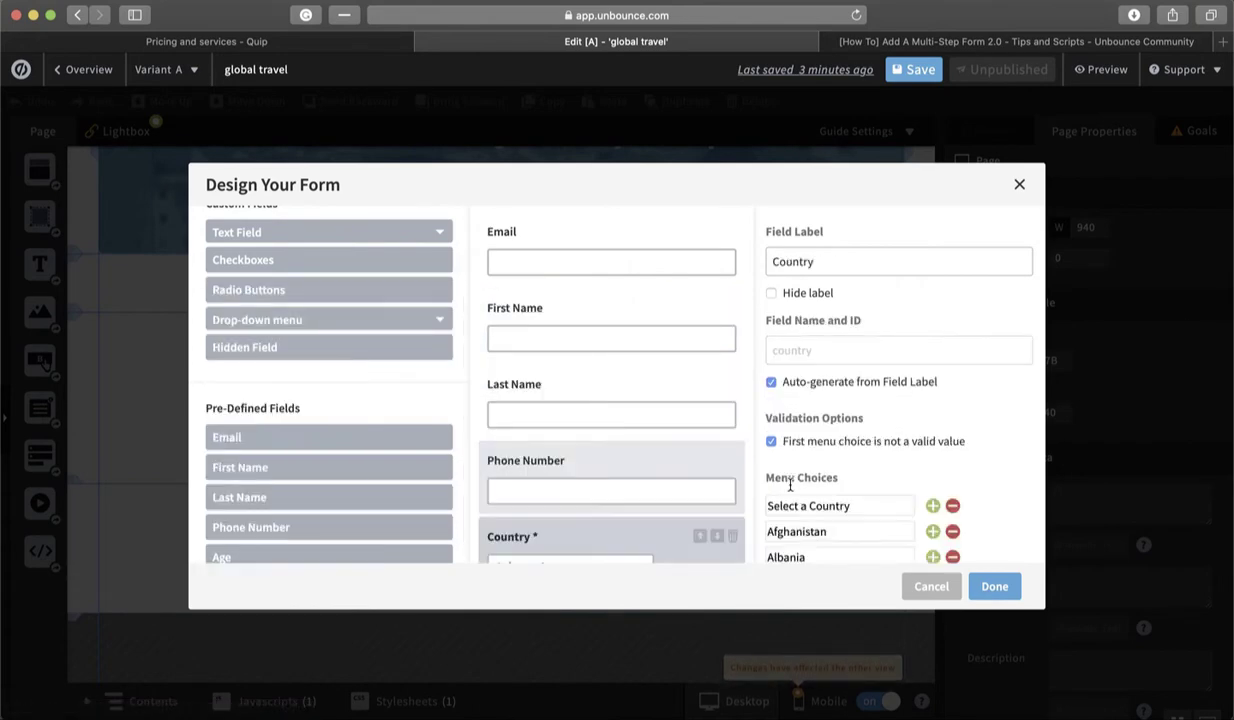
pyautogui.click(1003, 592)
# Change the form button's label to Submit
pyautogui.click(480, 555)
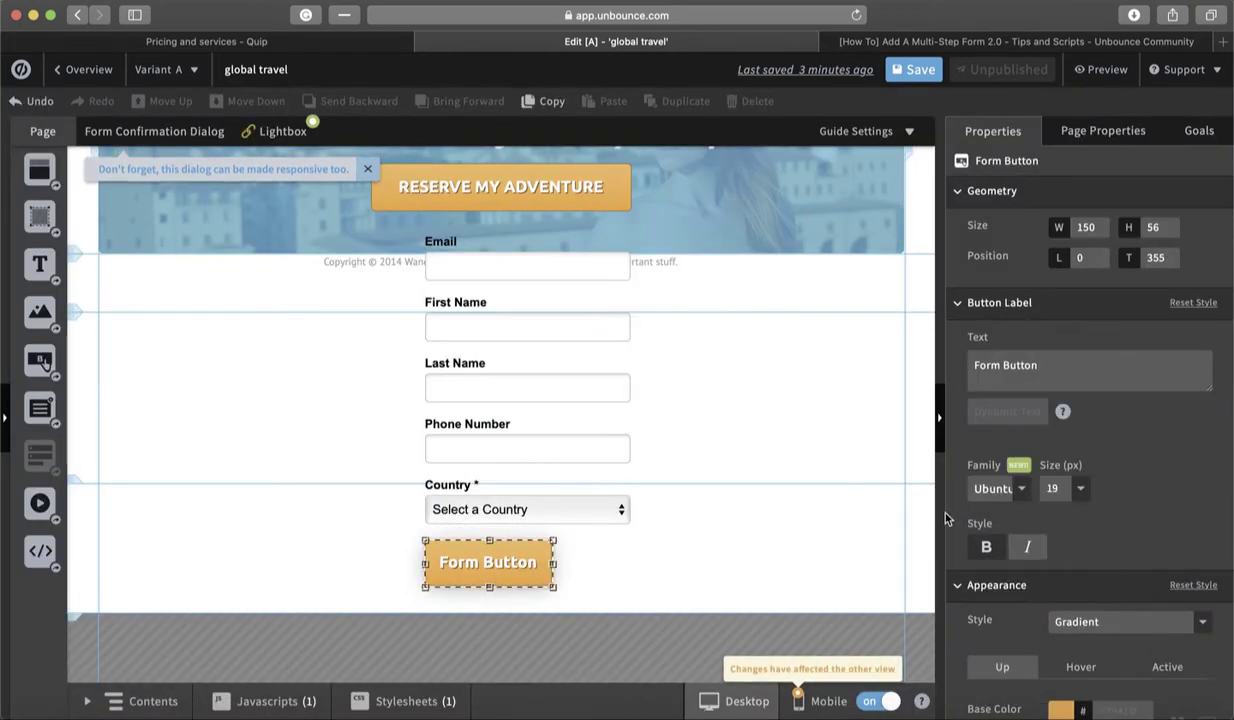
pyautogui.tripleClick(1060, 366)
pyautogui.write('S')
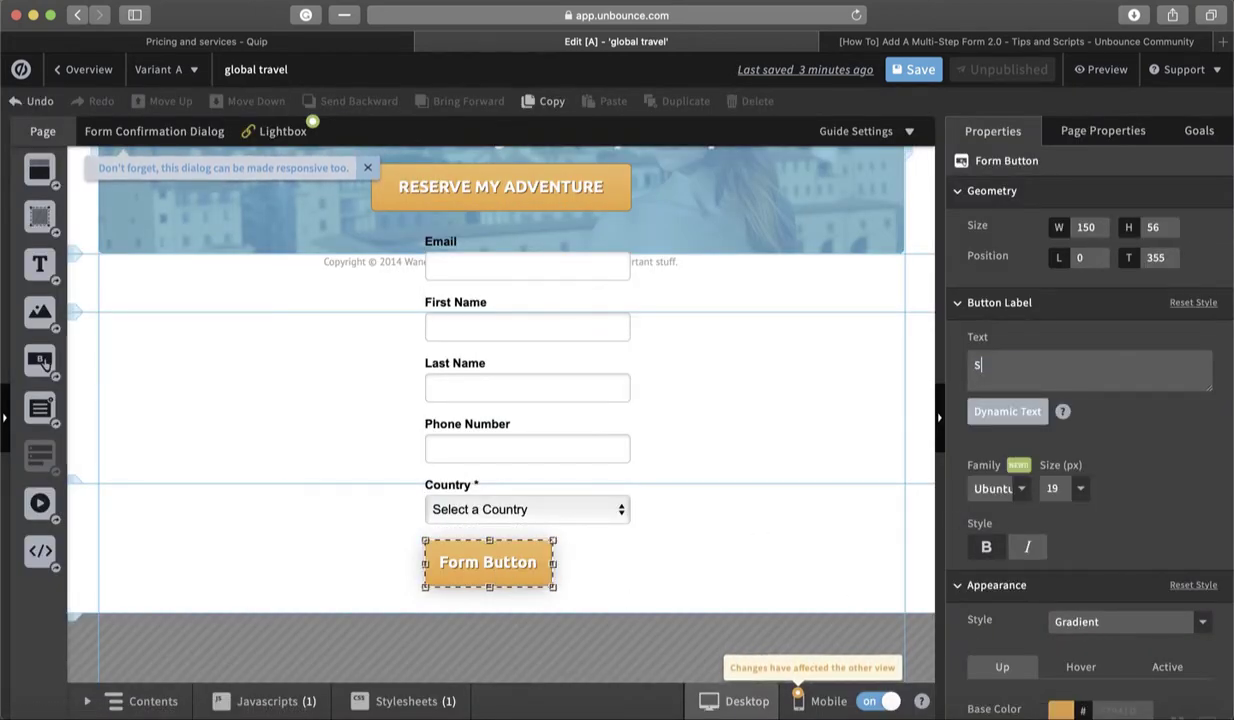
pyautogui.write('ubmit')
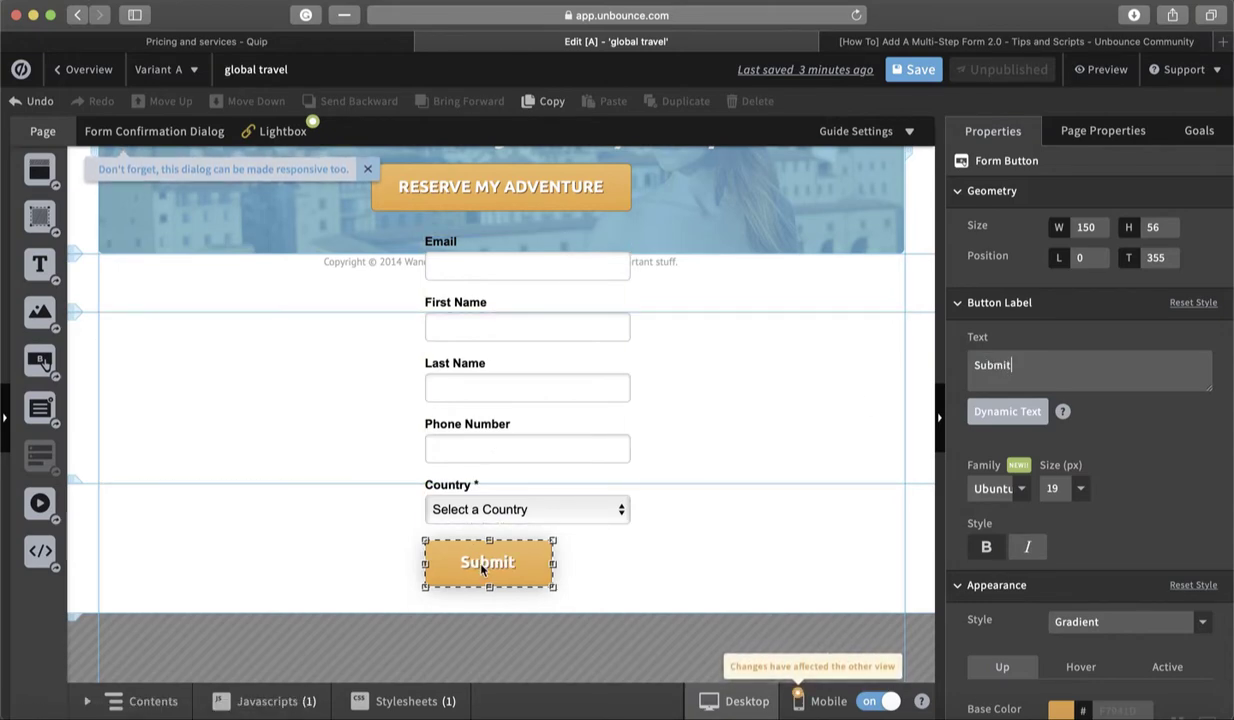
# Align the form with the empty section's upper edge, then shrink the Submit button to about 108 × 25 and centre it over First Name
pyautogui.moveTo(463, 543); pyautogui.dragTo(395, 378)
pyautogui.moveTo(613, 402); pyautogui.dragTo(604, 480)
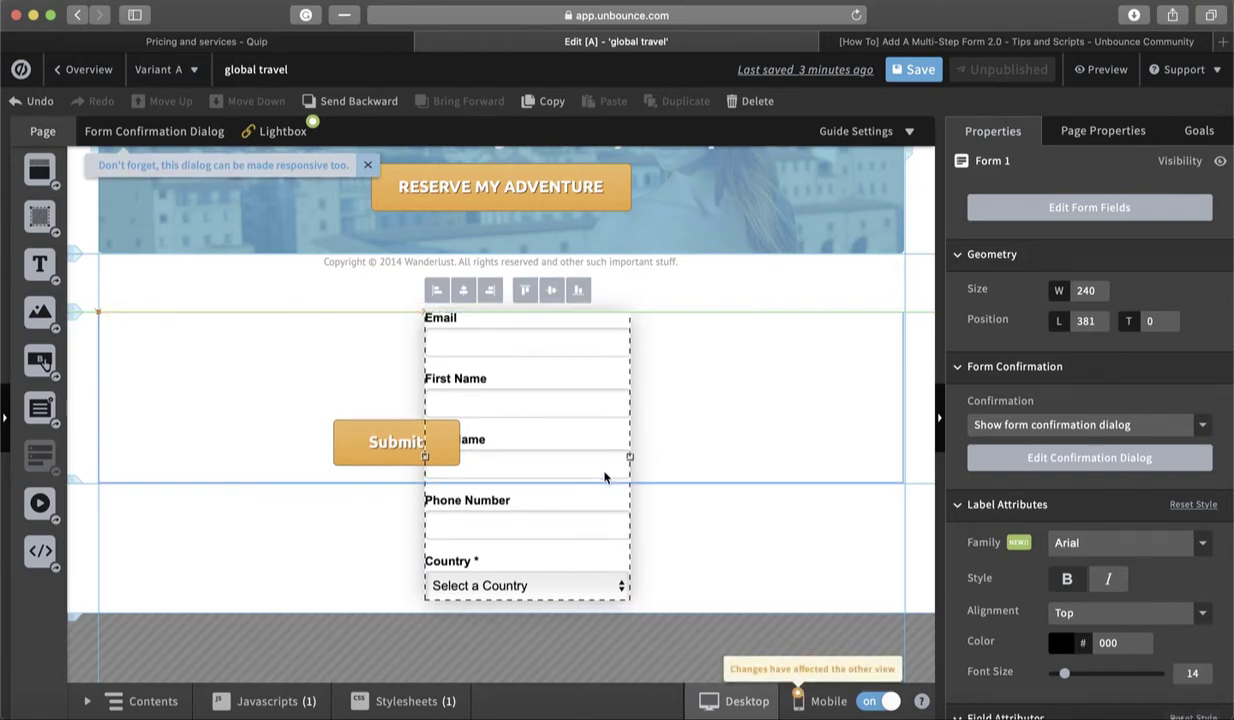
pyautogui.moveTo(370, 440); pyautogui.dragTo(460, 411)
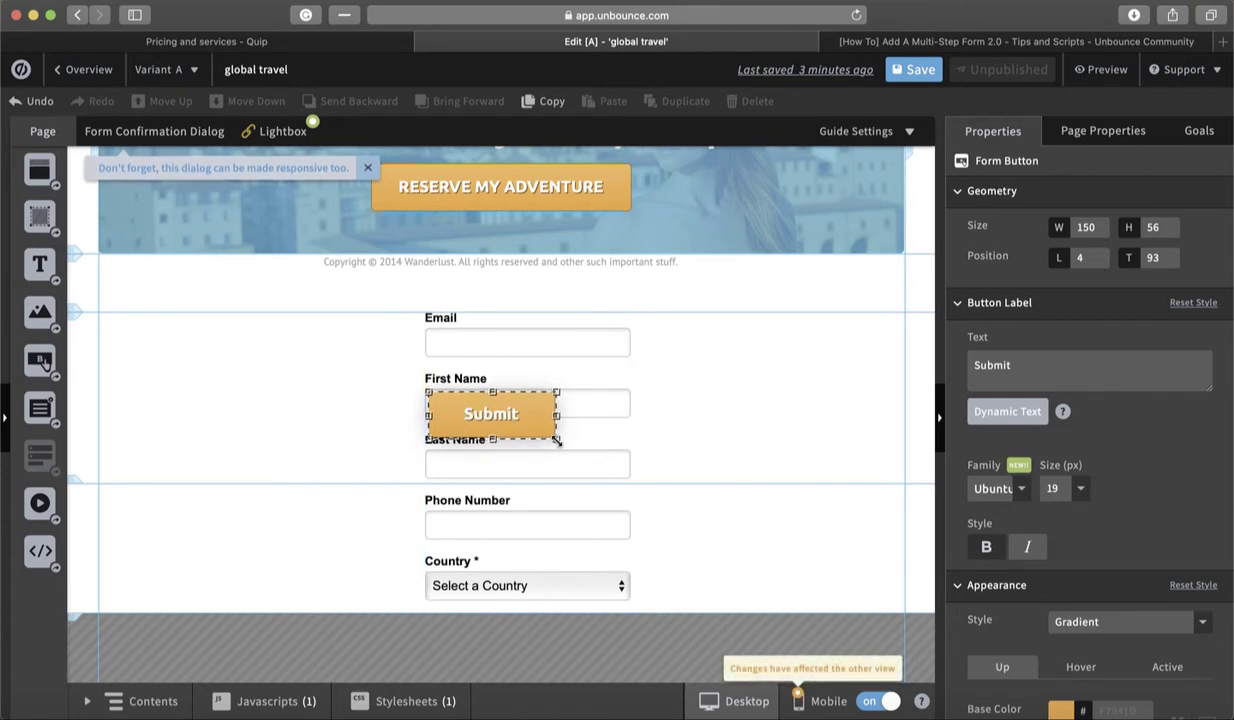
pyautogui.moveTo(556, 440); pyautogui.dragTo(551, 392)
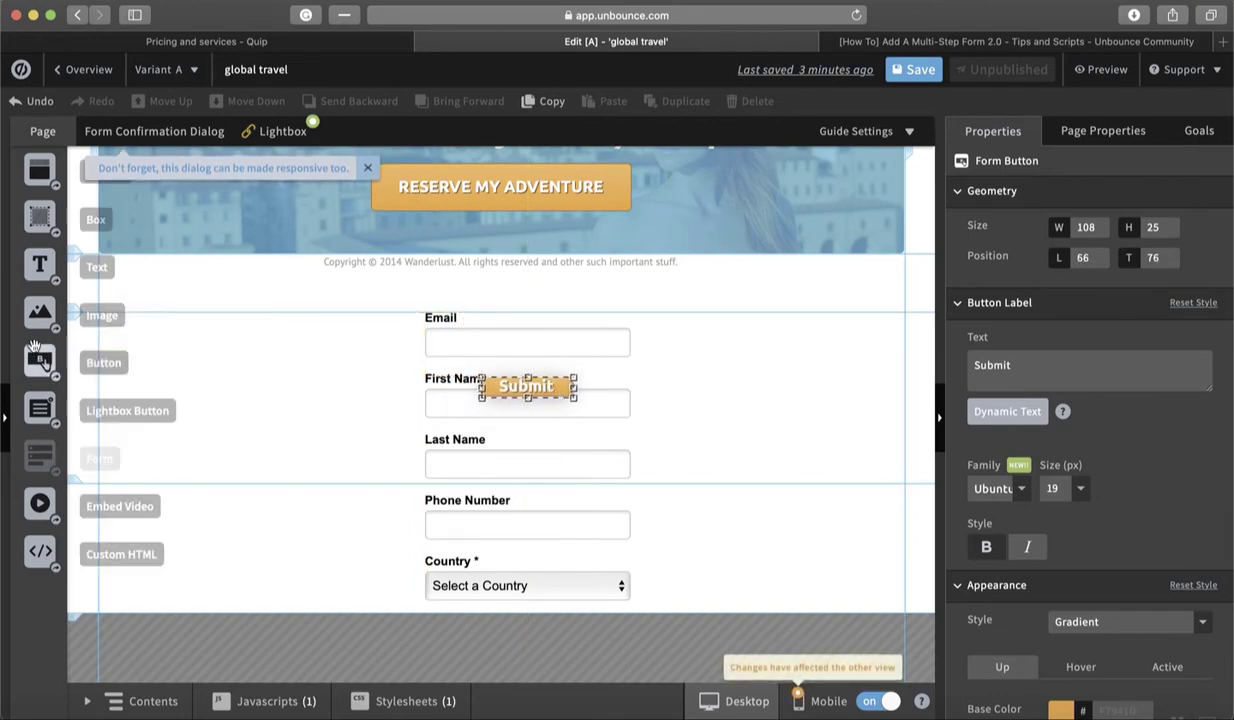
# Add two buttons side by side just above the Submit button, labelled Next and Back
pyautogui.moveTo(39, 361); pyautogui.dragTo(576, 374)
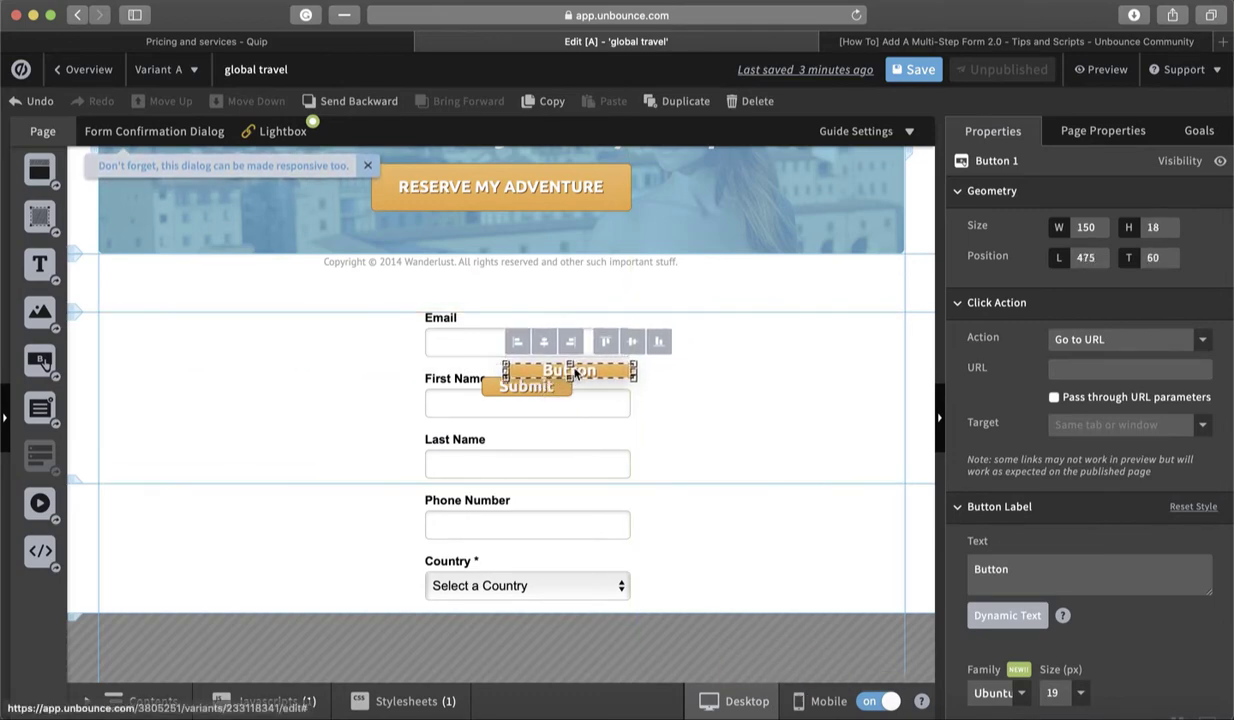
pyautogui.moveTo(975, 569); pyautogui.dragTo(1020, 569)
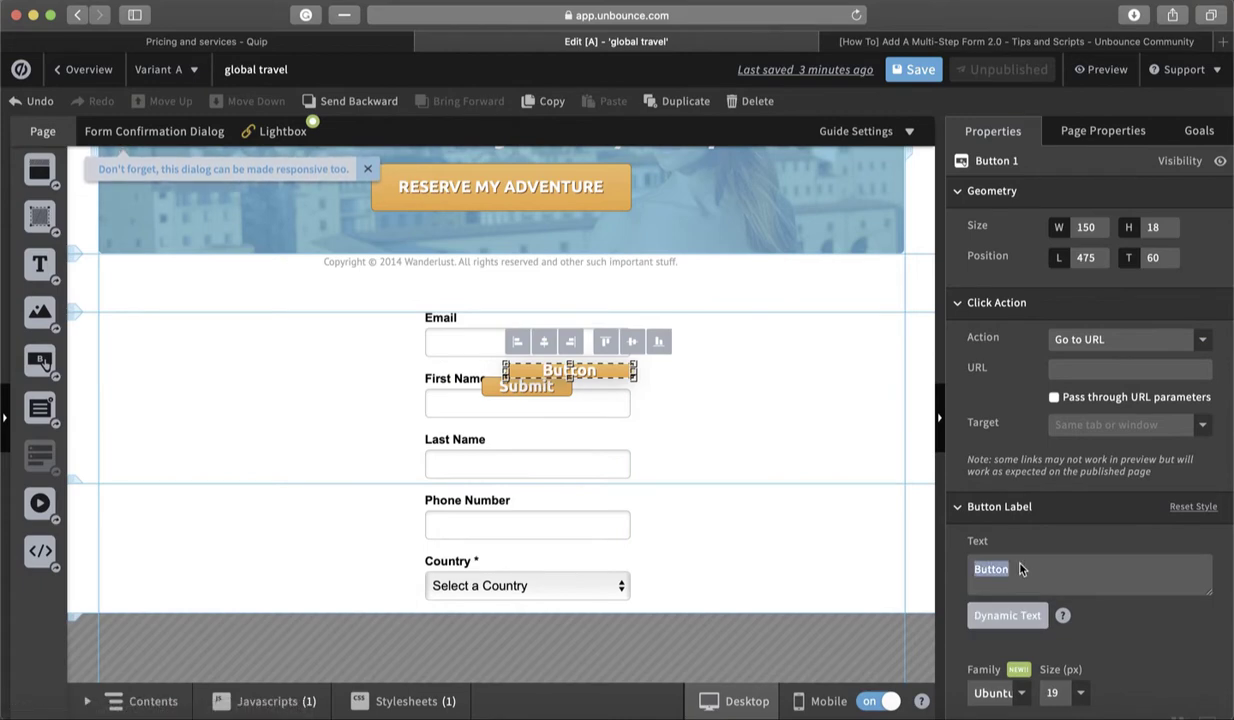
pyautogui.write('Next')
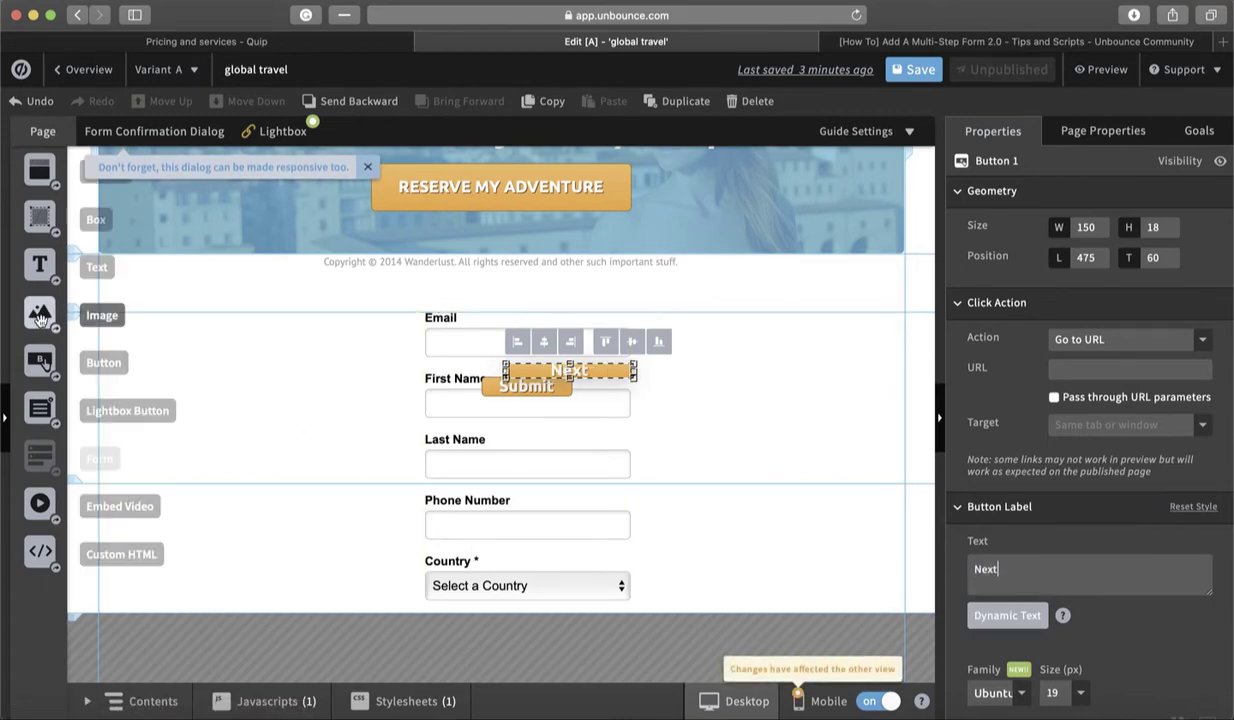
pyautogui.moveTo(50, 372); pyautogui.dragTo(428, 374)
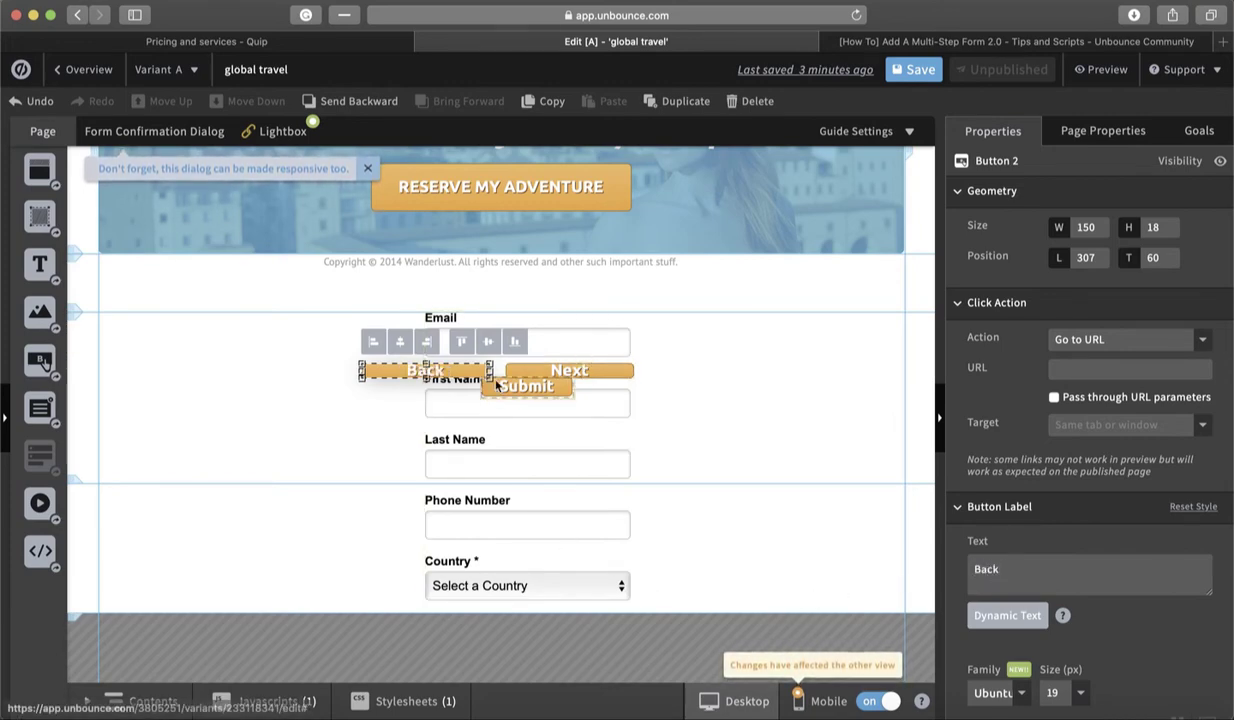
# Resize Next to about 115 wide and Back to about 97 × 20, aligning them with the form's right and left edges
pyautogui.moveTo(369, 374); pyautogui.dragTo(428, 373)
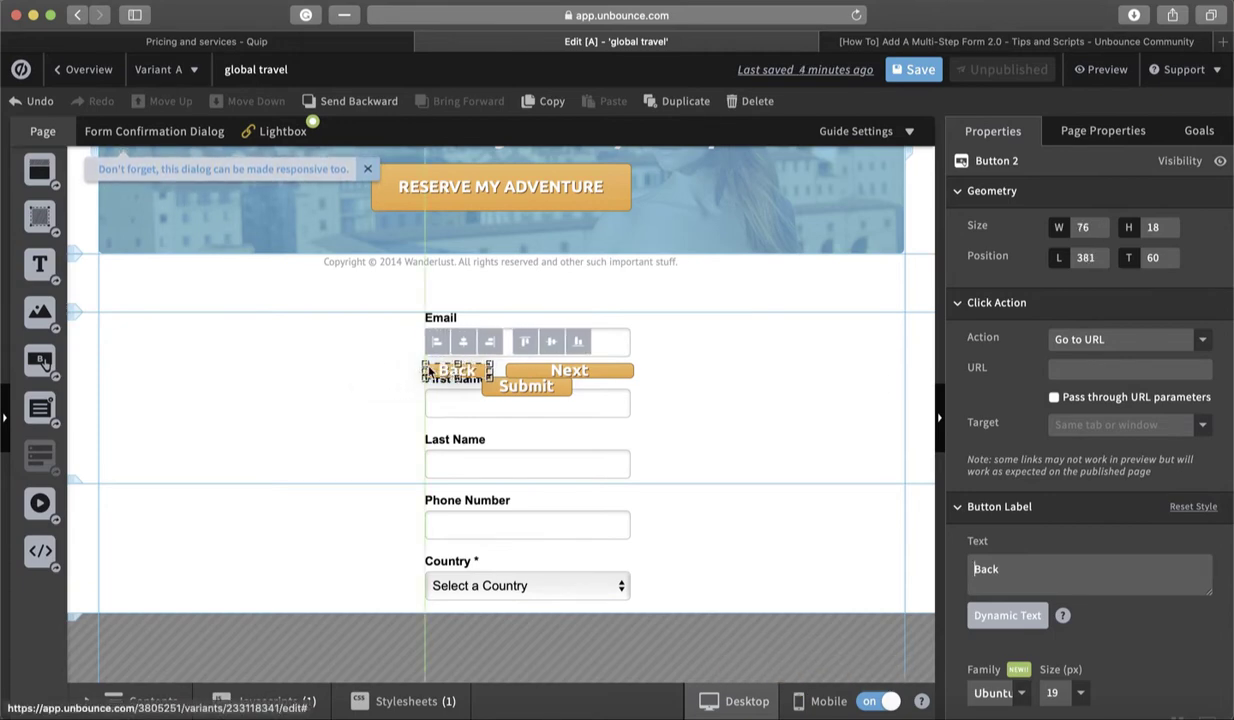
pyautogui.click(570, 371)
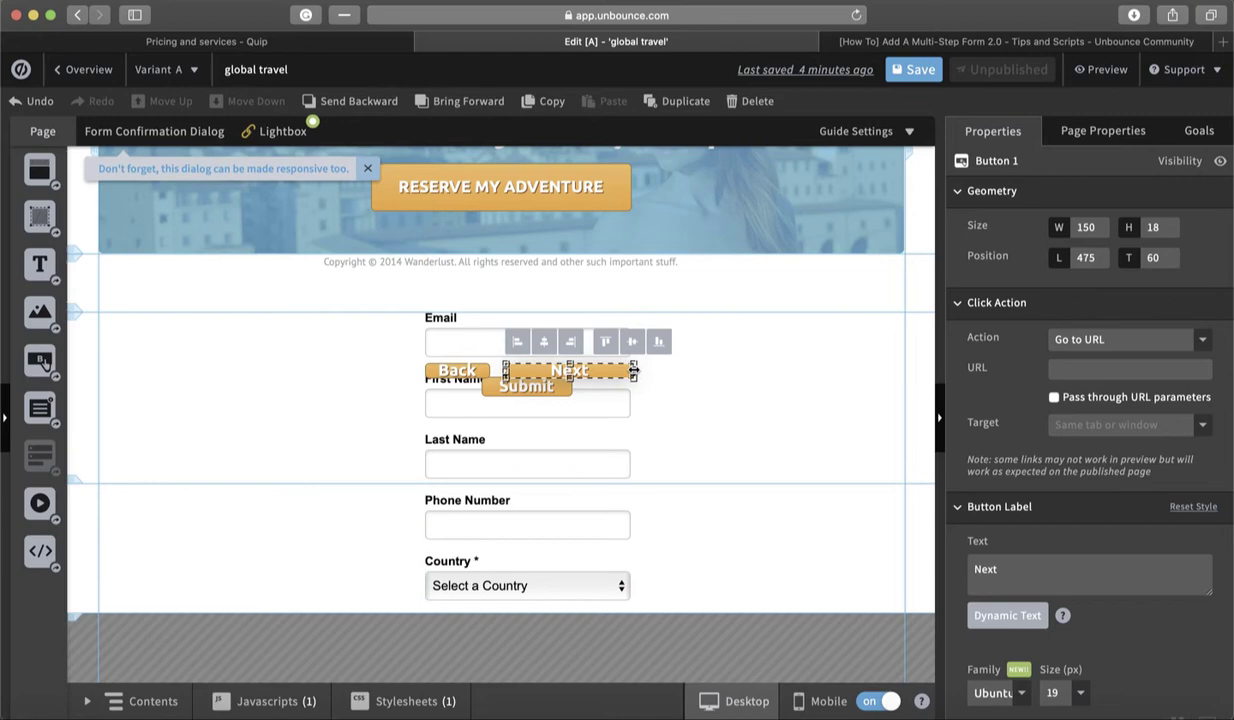
pyautogui.moveTo(633, 371); pyautogui.dragTo(605, 371)
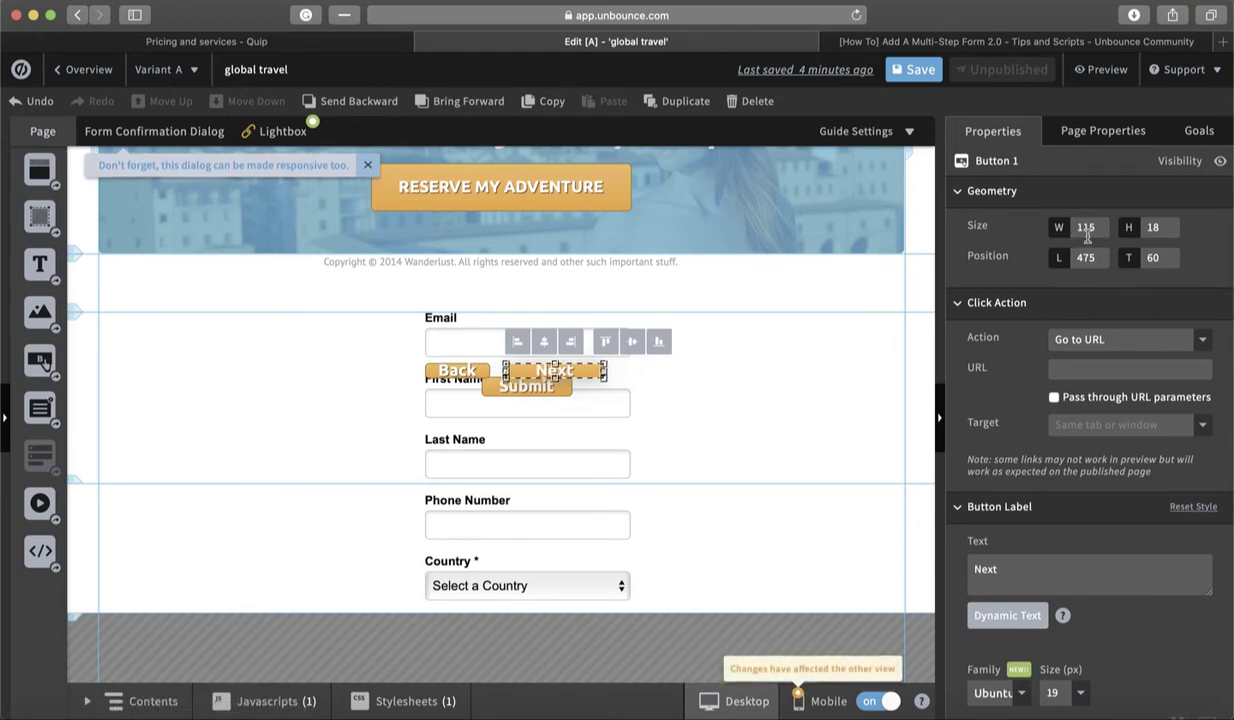
pyautogui.moveTo(547, 372); pyautogui.dragTo(583, 373)
pyautogui.click(462, 371)
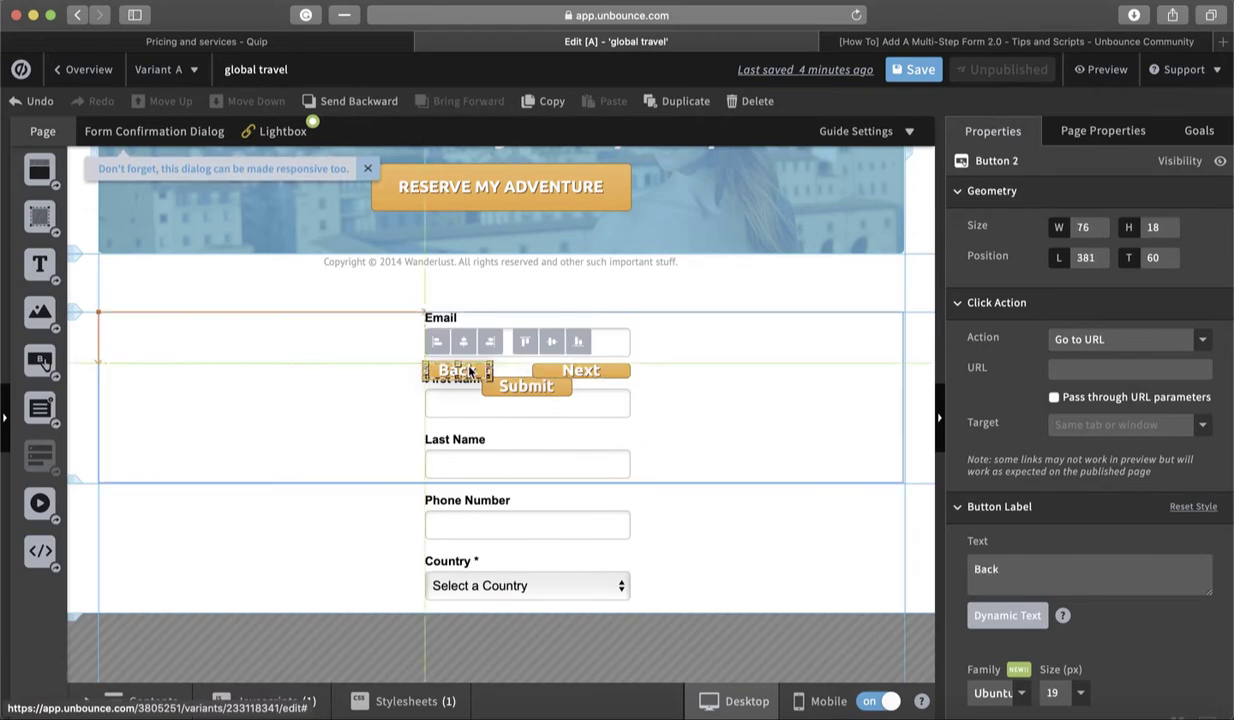
pyautogui.moveTo(466, 371)
pyautogui.mouseDown()
pyautogui.moveTo(485, 372)
pyautogui.moveTo(424, 367)
pyautogui.moveTo(454, 368)
pyautogui.mouseUp()
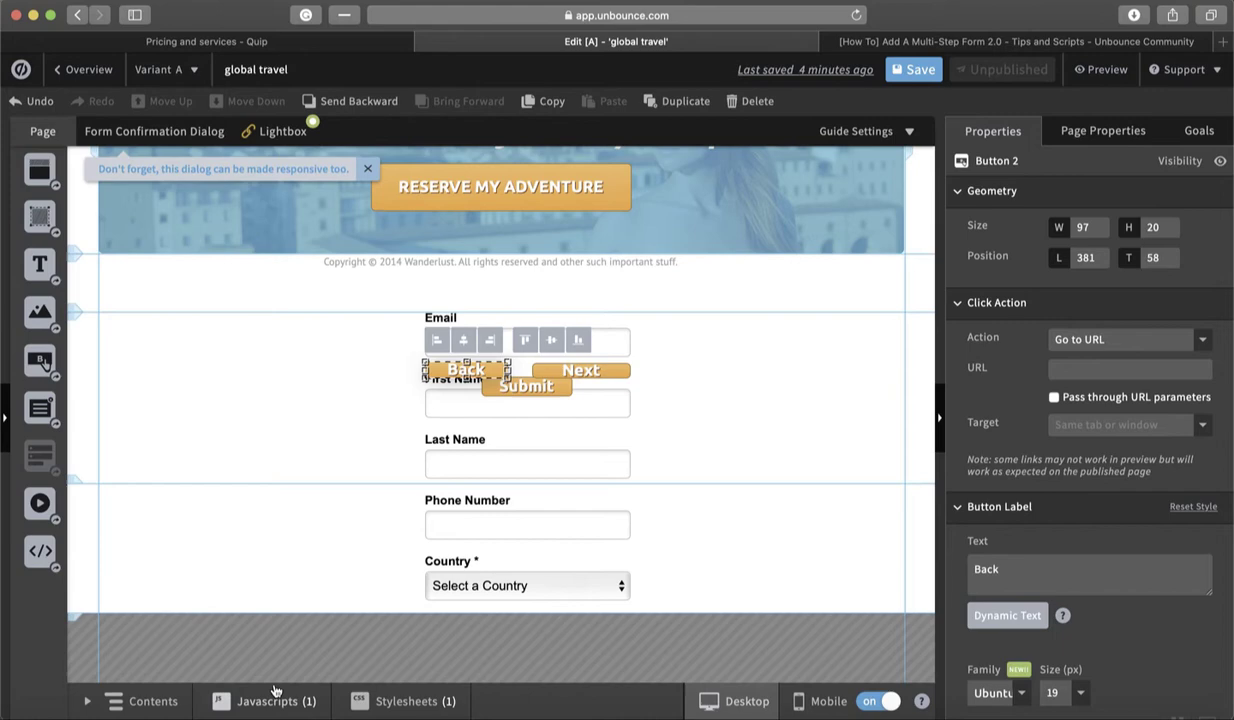
pyautogui.click(268, 704)
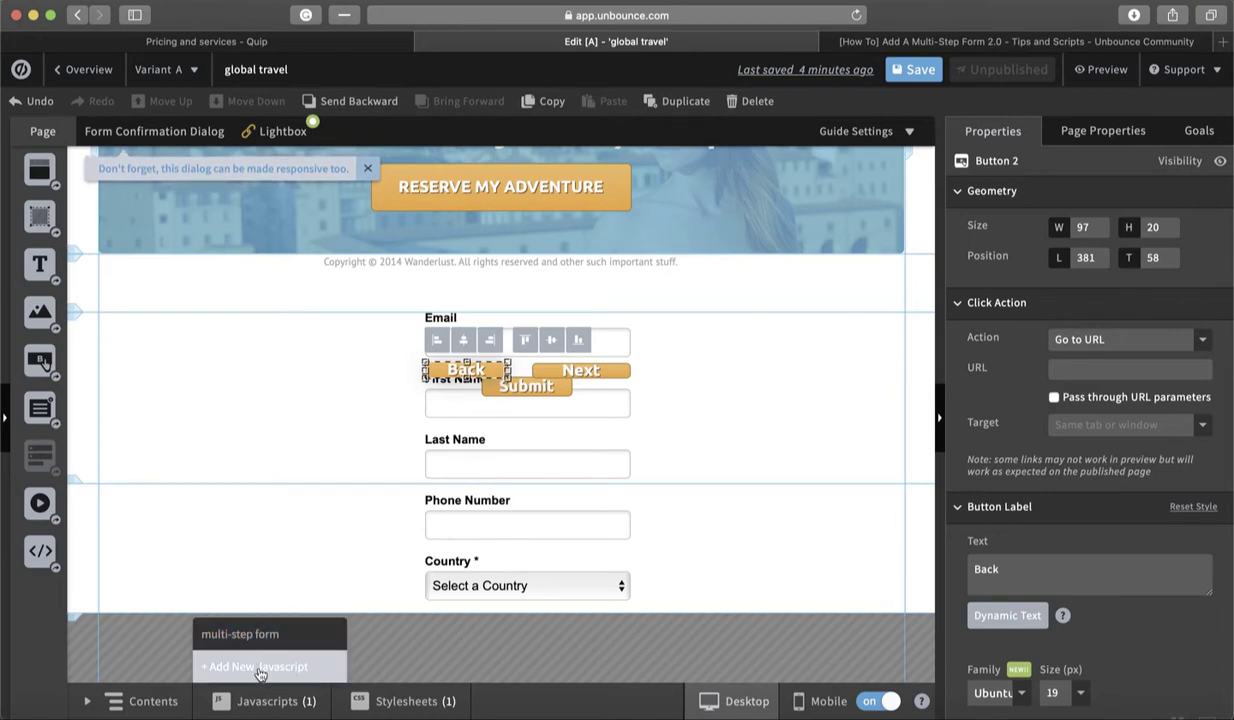
pyautogui.click(279, 636)
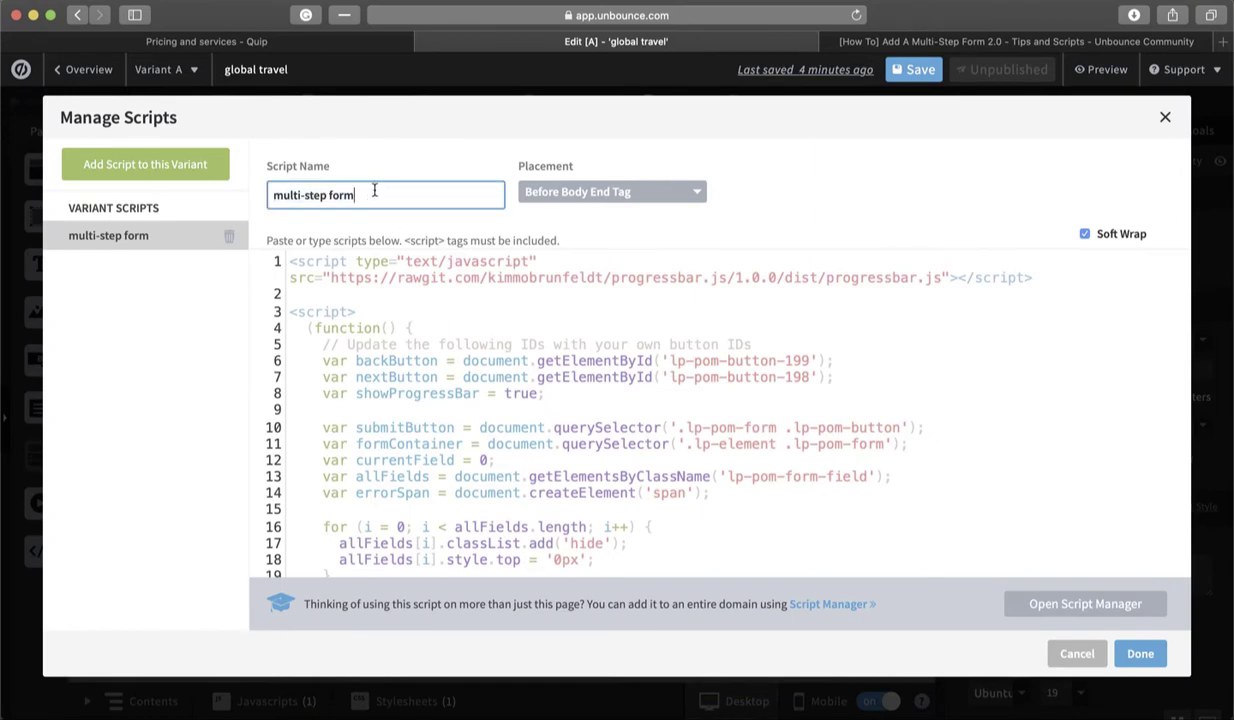
pyautogui.click(1165, 117)
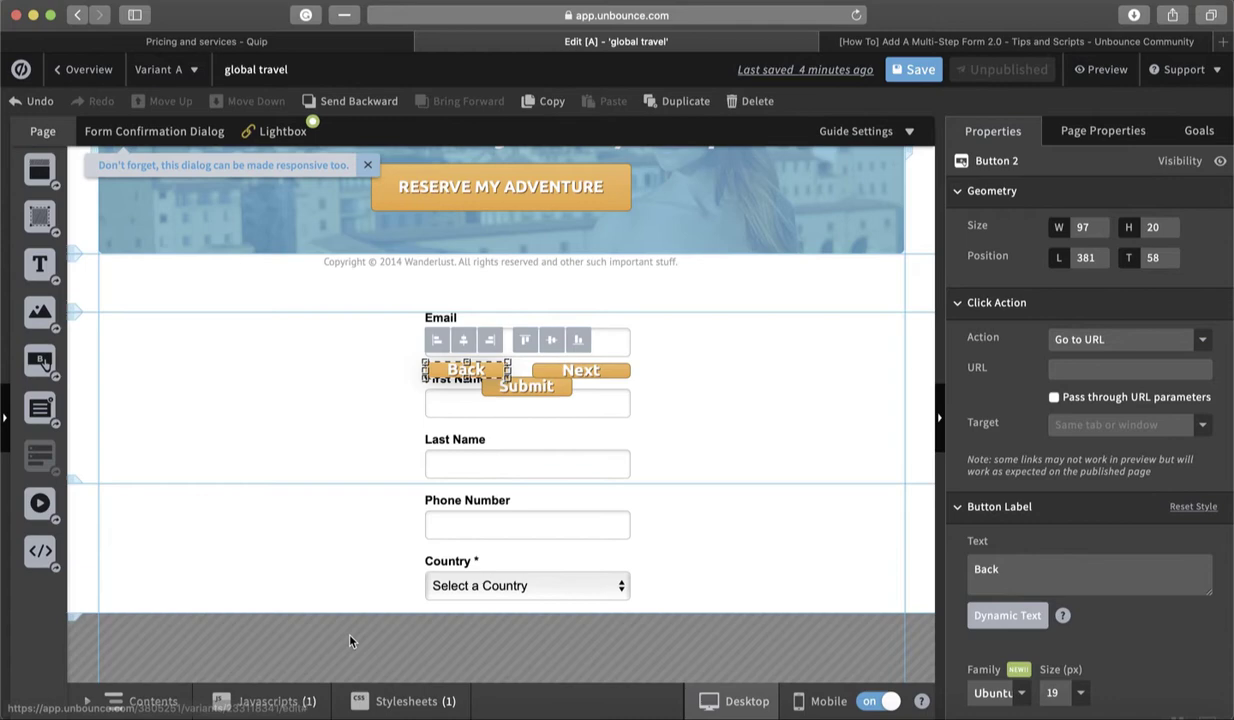
pyautogui.click(279, 701)
pyautogui.click(260, 666)
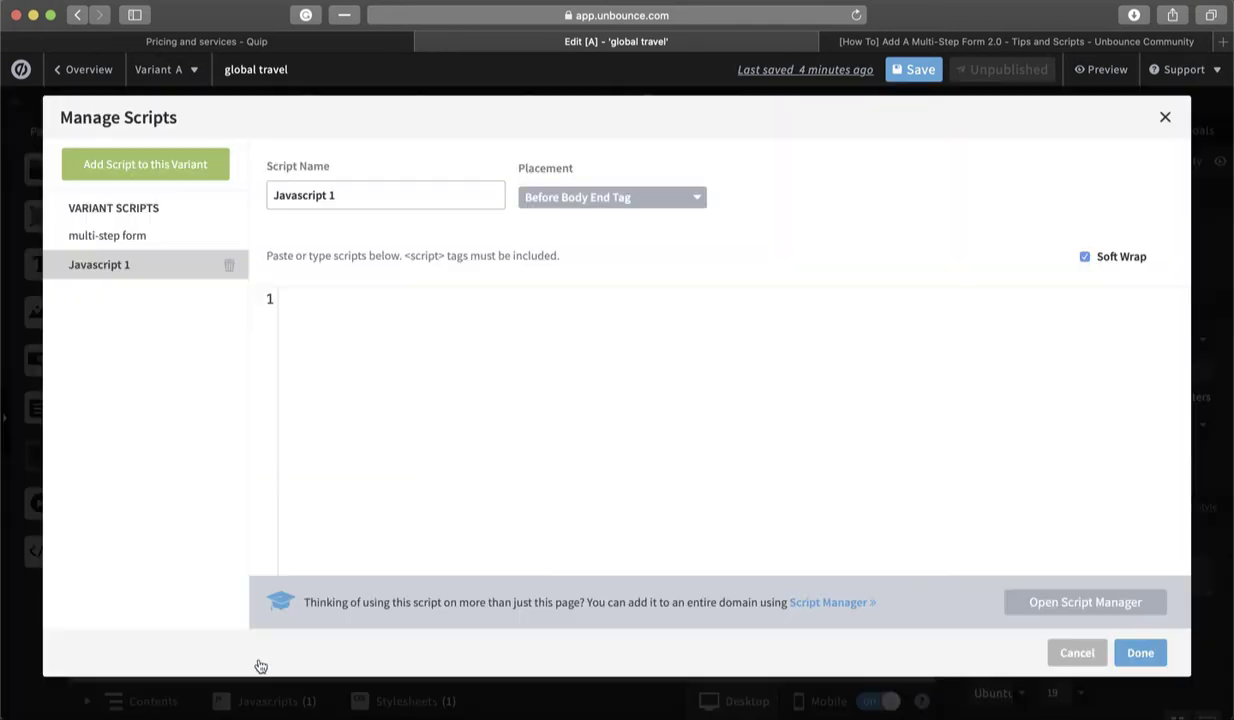
pyautogui.click(1165, 117)
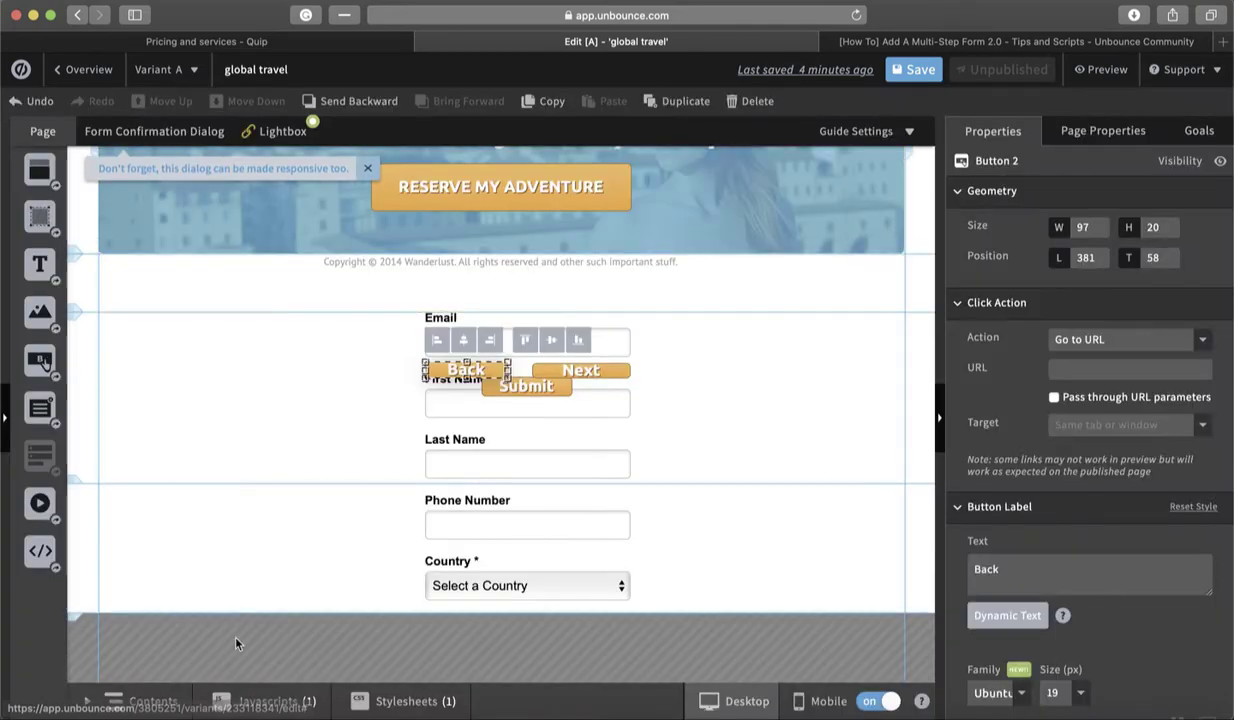
# Clear all the code from the existing multi-step form script and save the change
pyautogui.click(215, 701)
pyautogui.click(270, 634)
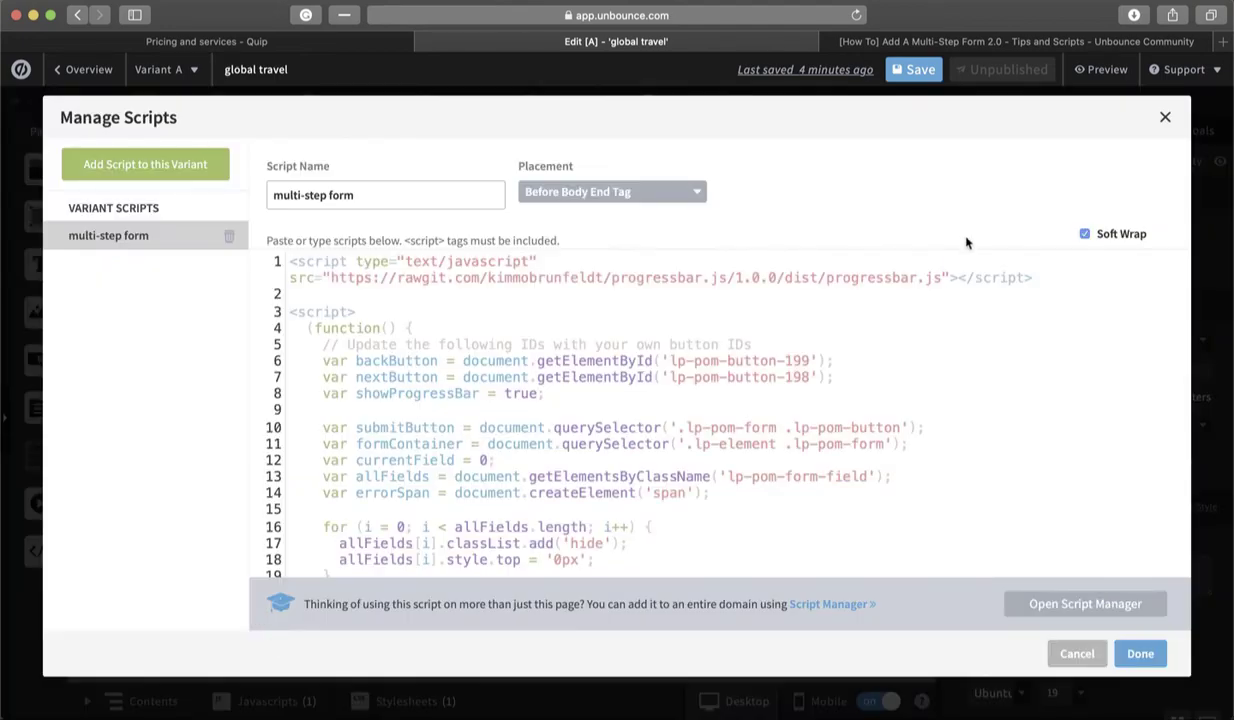
pyautogui.press('super+a')
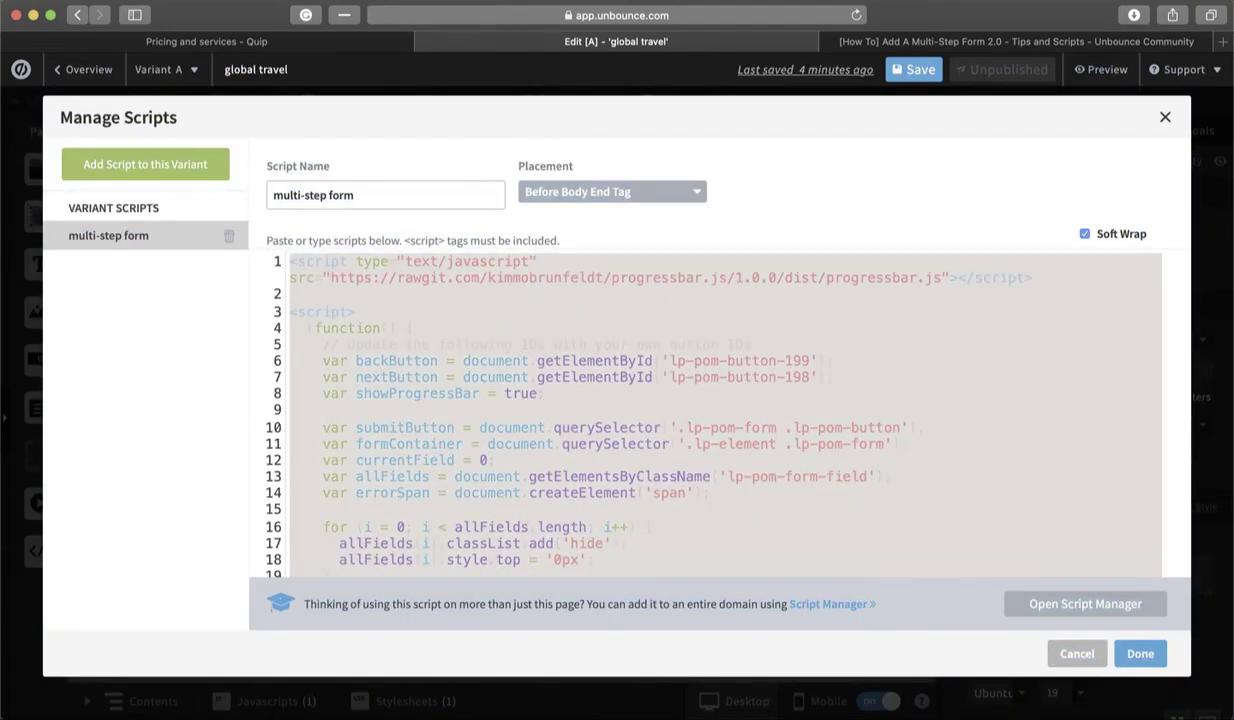
pyautogui.press('BackSpace')
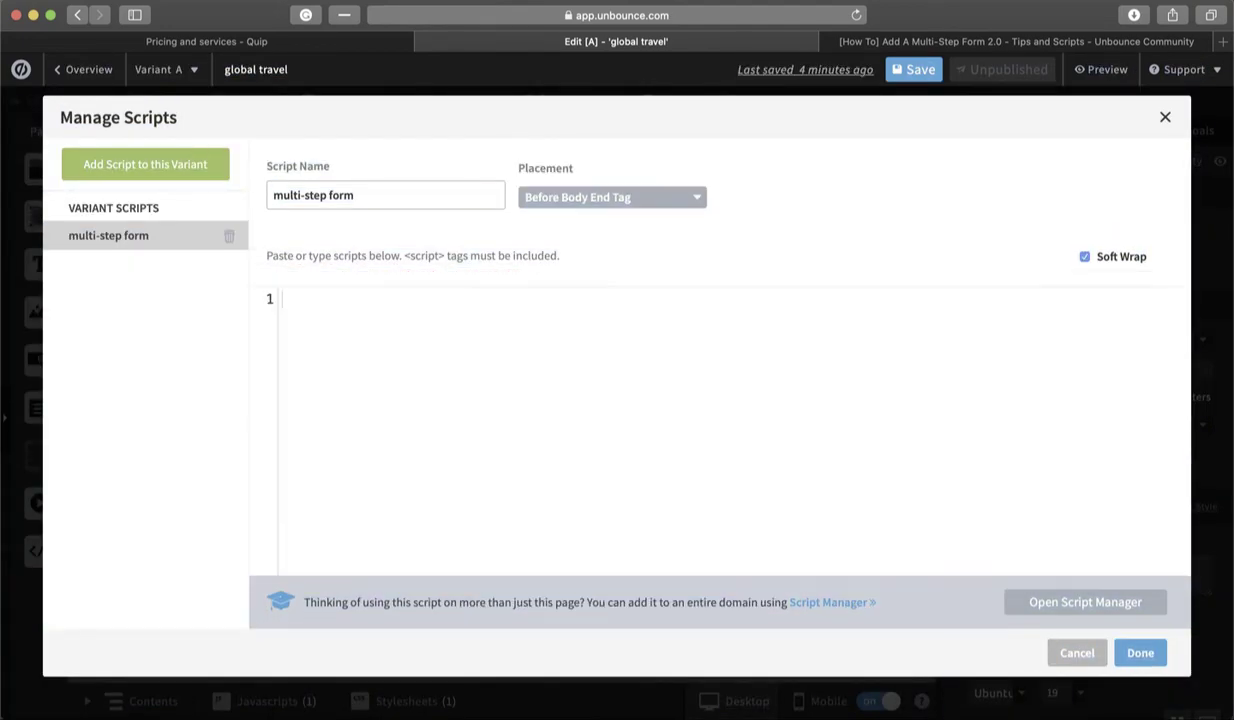
pyautogui.click(1140, 653)
# Add a new JavaScript to the variant and name it "multi-step form pro"
pyautogui.click(258, 701)
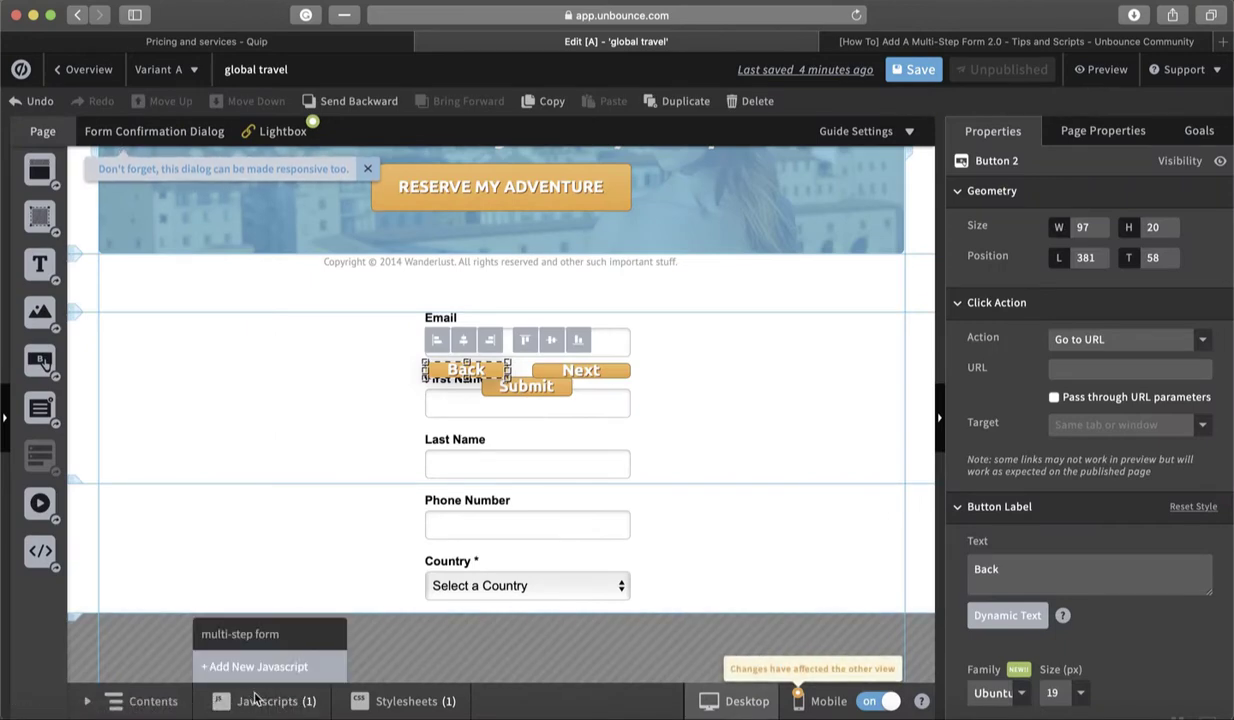
pyautogui.click(259, 667)
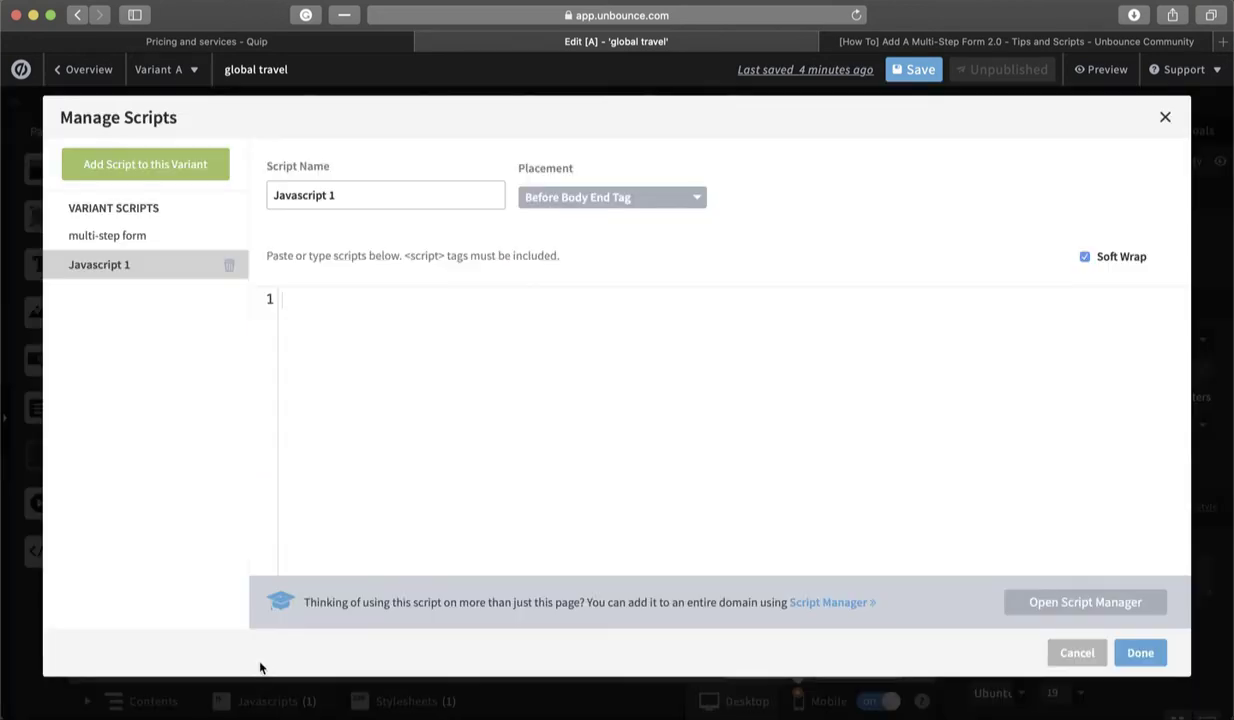
pyautogui.click(405, 188)
pyautogui.press('super+a')
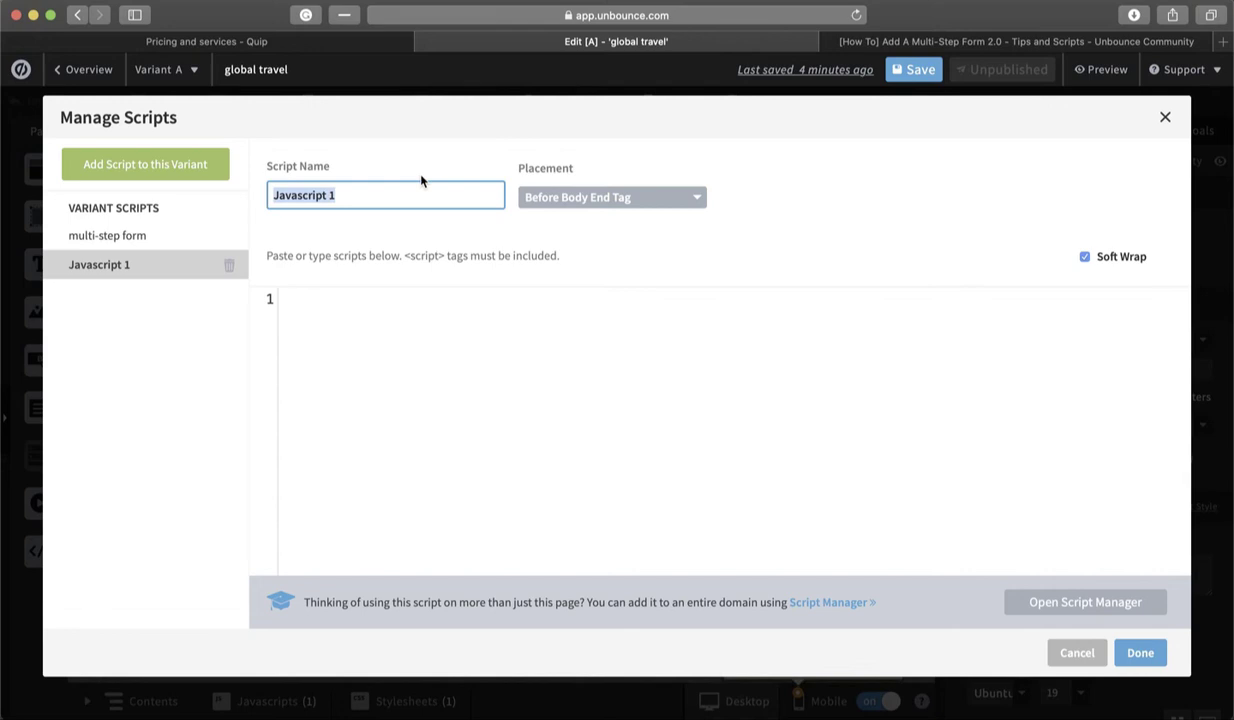
pyautogui.write('multi-step form pro')
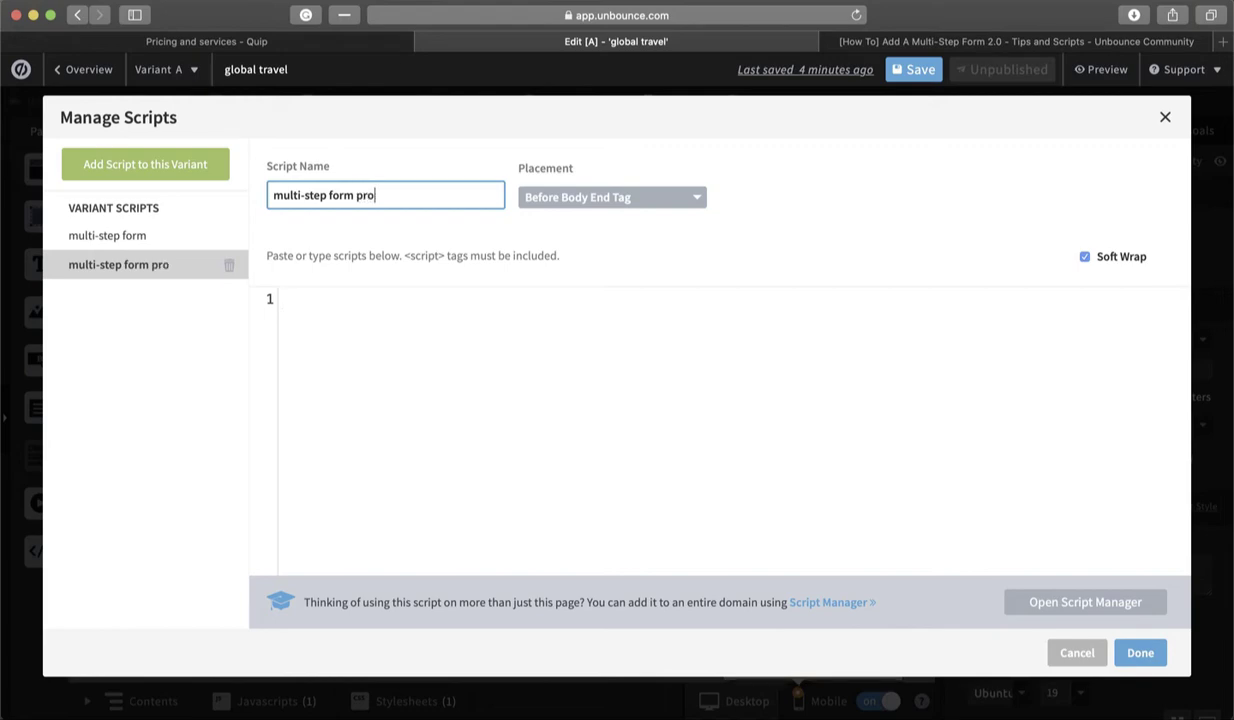
# Copy the entire multi-step form script from the Word document, paste it into the multi-step form pro script and apply it
pyautogui.hotkey('ctrl', 'Right')
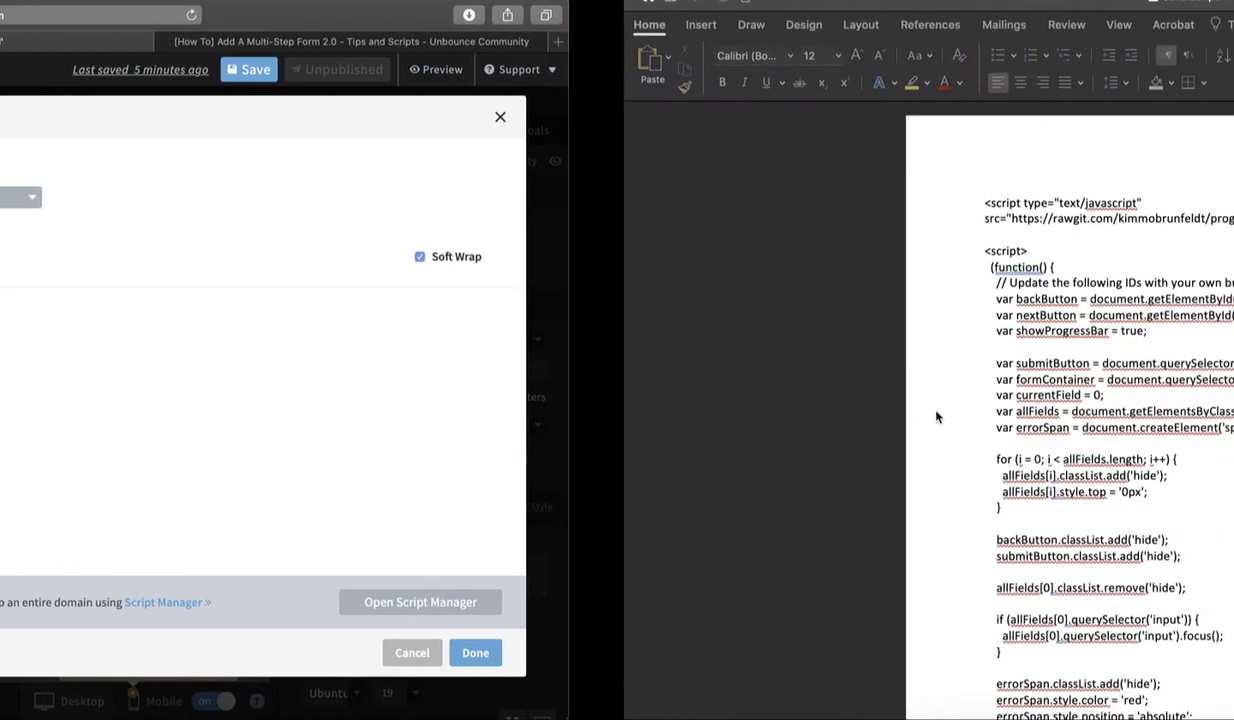
pyautogui.press('super+a')
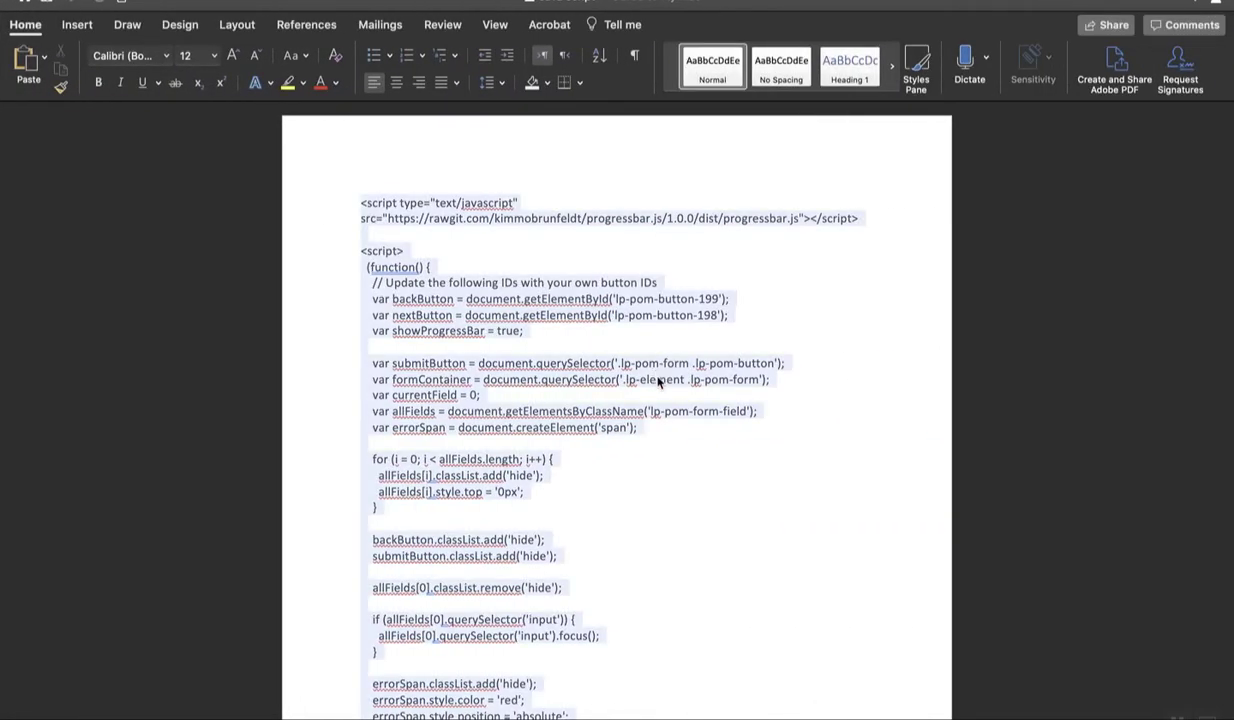
pyautogui.press('super+c')
pyautogui.hotkey('ctrl', 'Left')
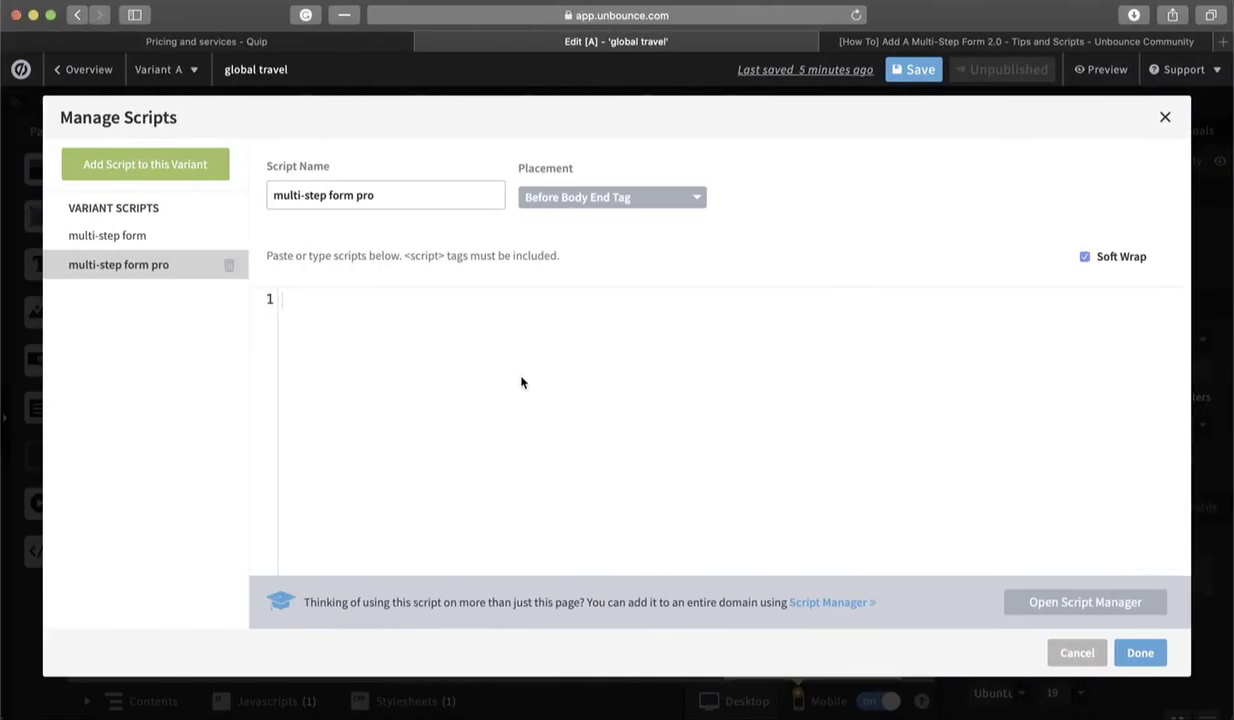
pyautogui.press('super+v')
pyautogui.scroll(20, 520, 370)
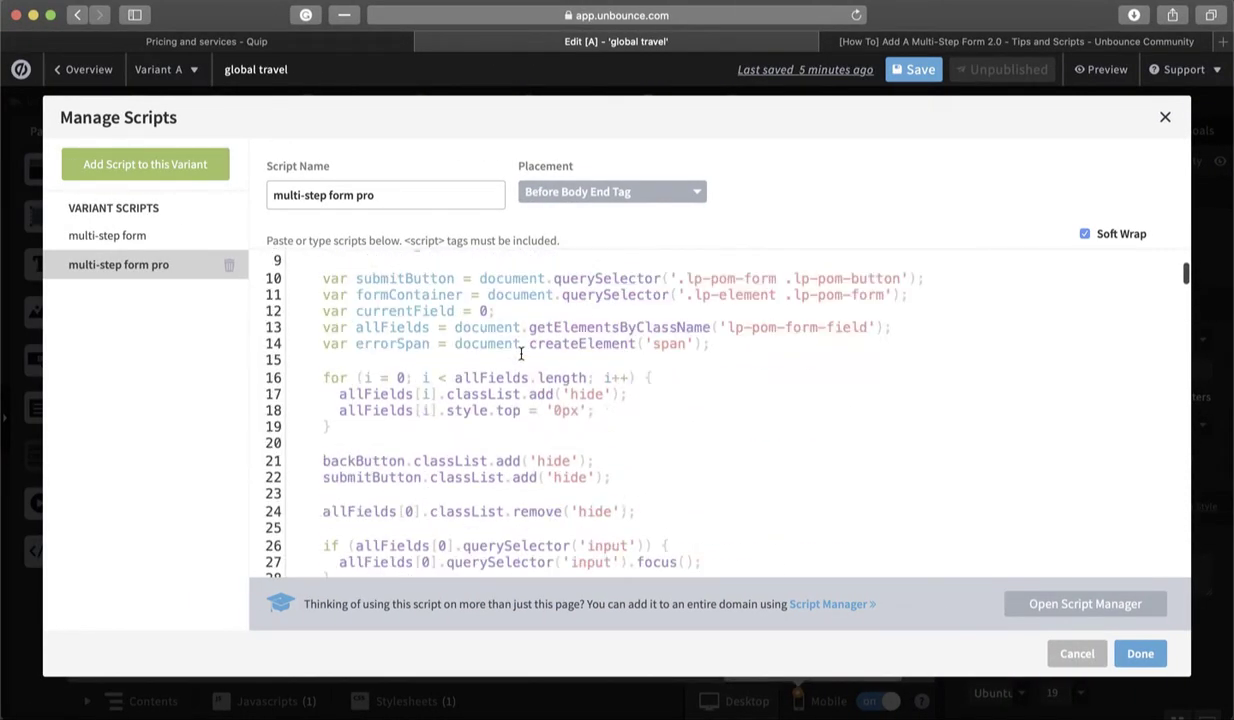
pyautogui.scroll(3, 520, 353)
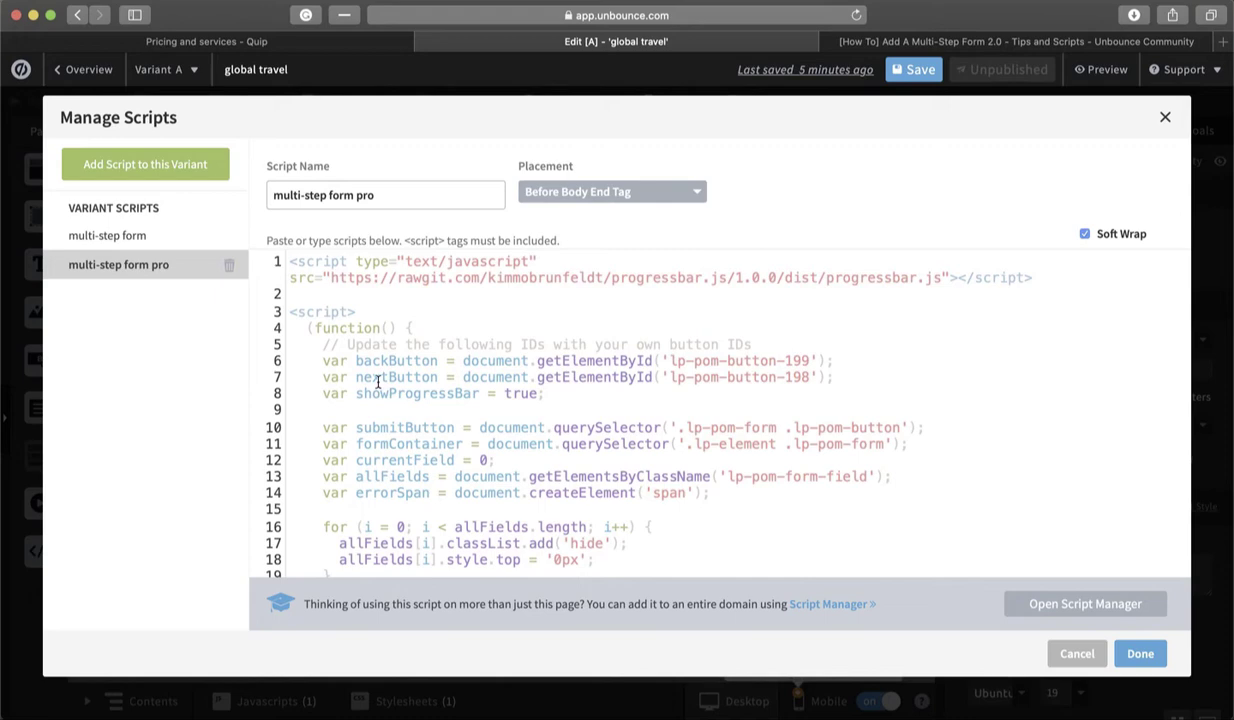
pyautogui.click(1146, 654)
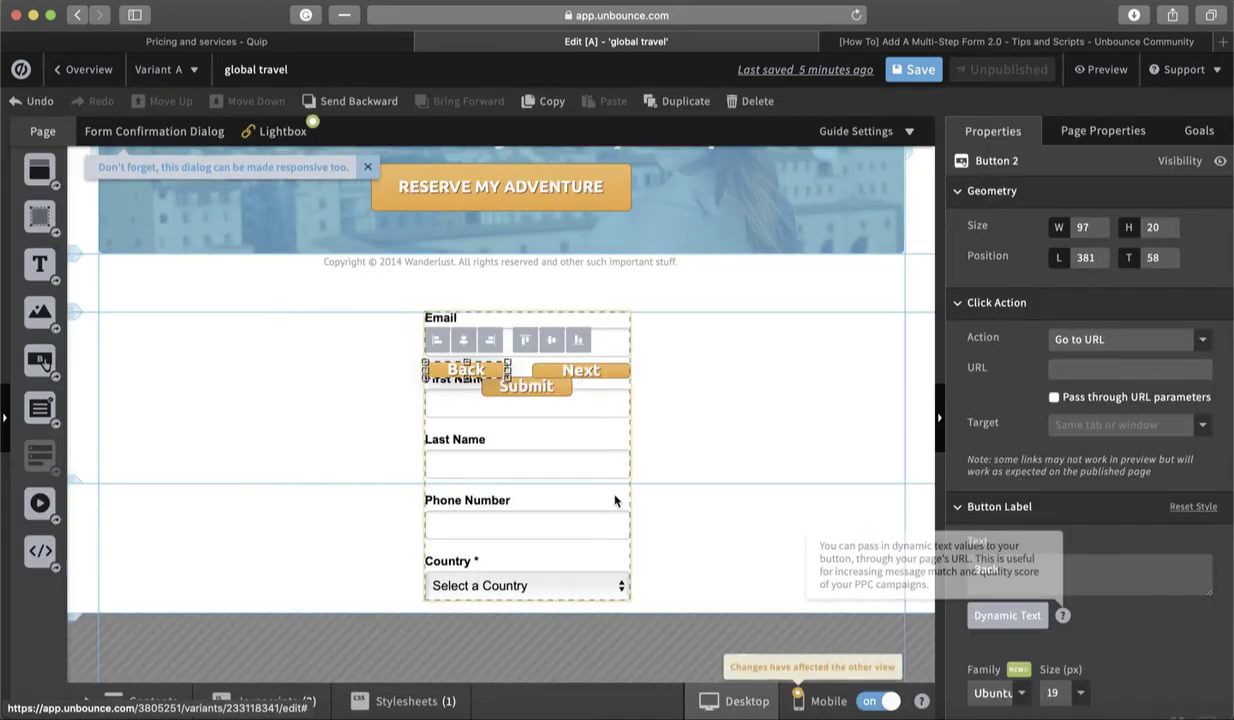
# Look up both button IDs and set backButton to lp-pom-button-203 and nextButton to lp-pom-button-202 in the multi-step form pro script
pyautogui.click(605, 372)
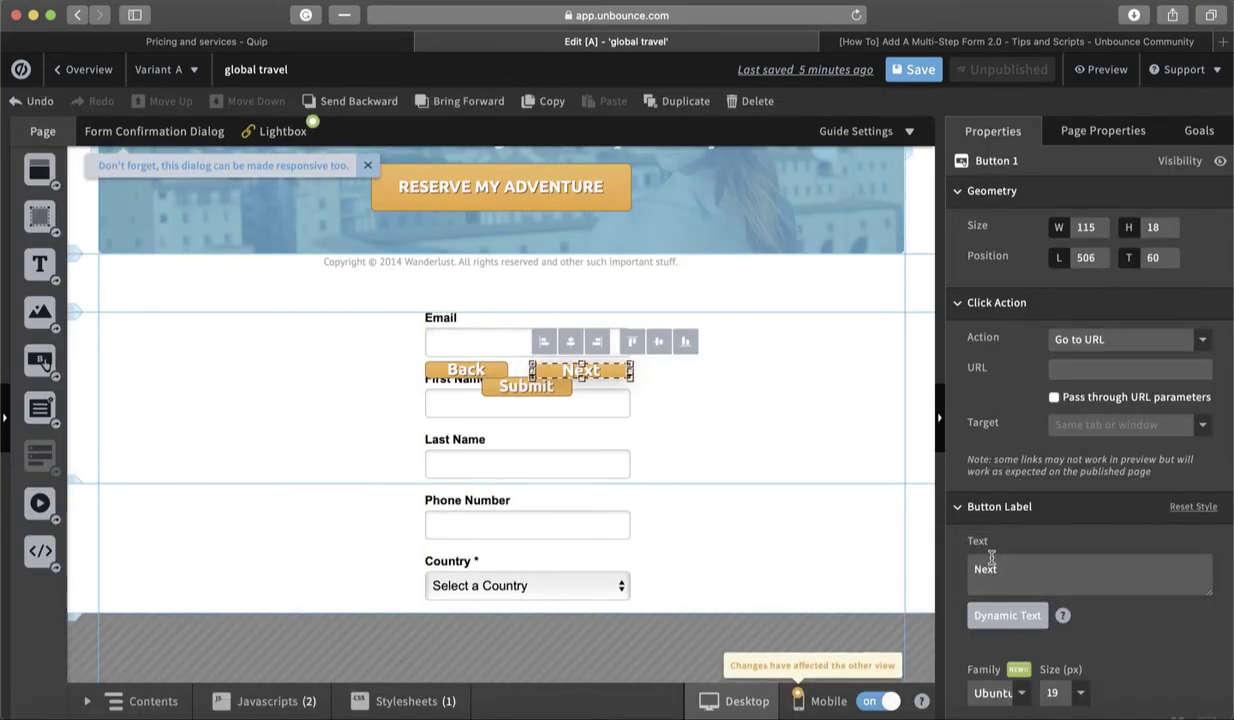
pyautogui.scroll(-10, 1040, 568)
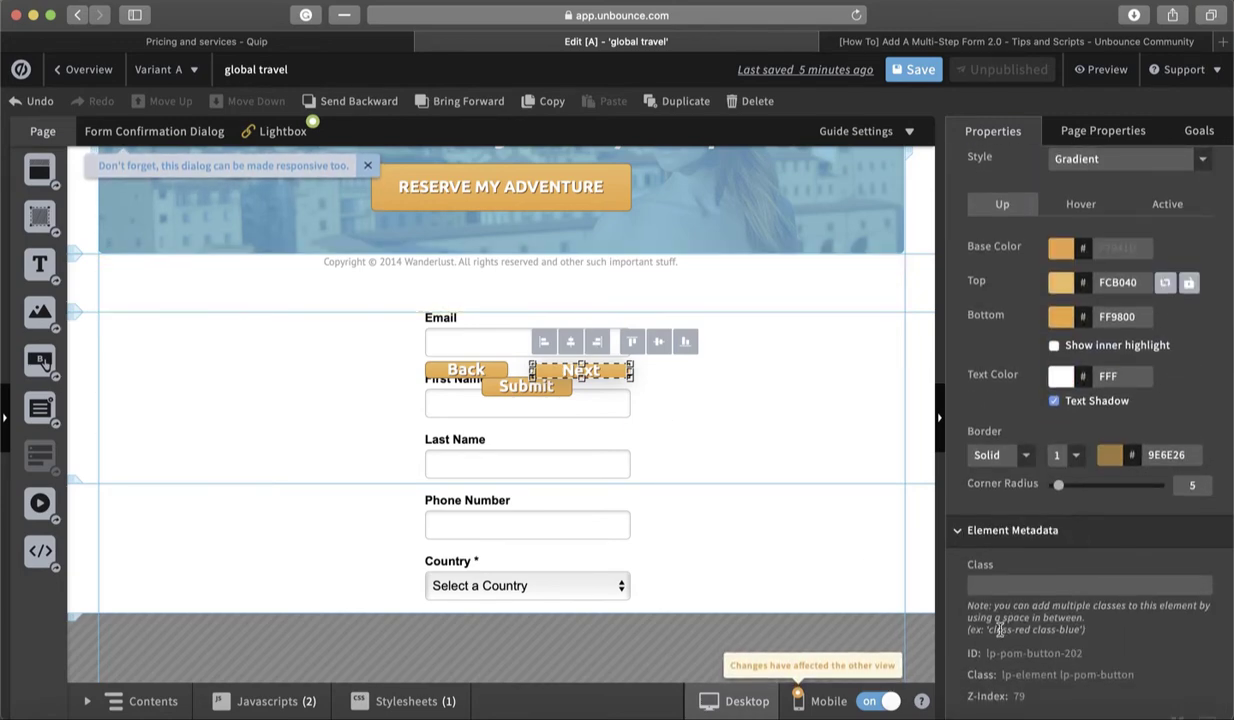
pyautogui.click(462, 371)
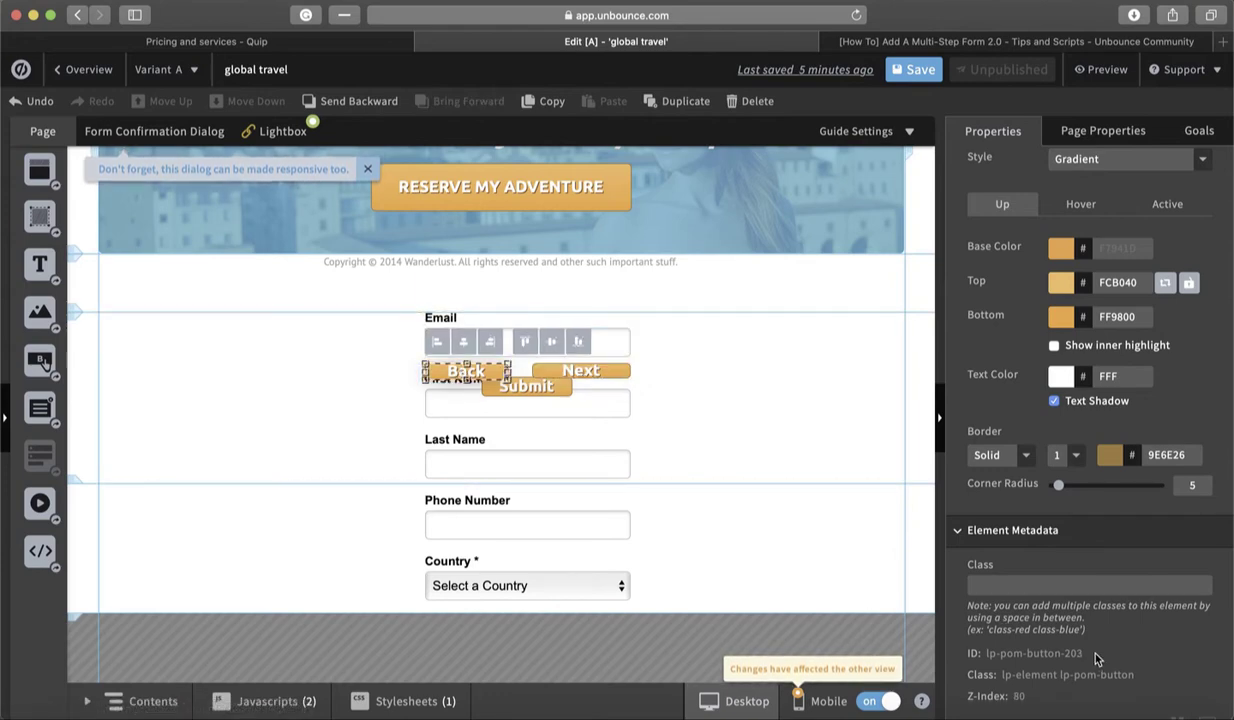
pyautogui.click(279, 705)
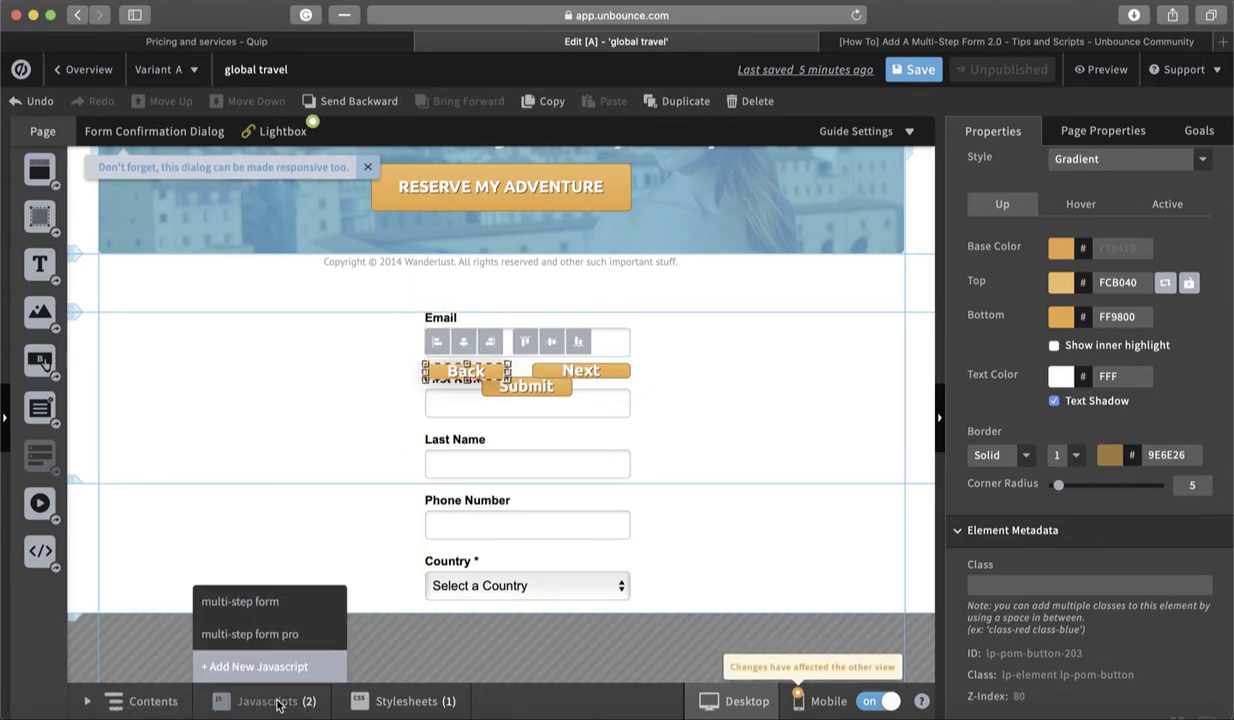
pyautogui.click(275, 634)
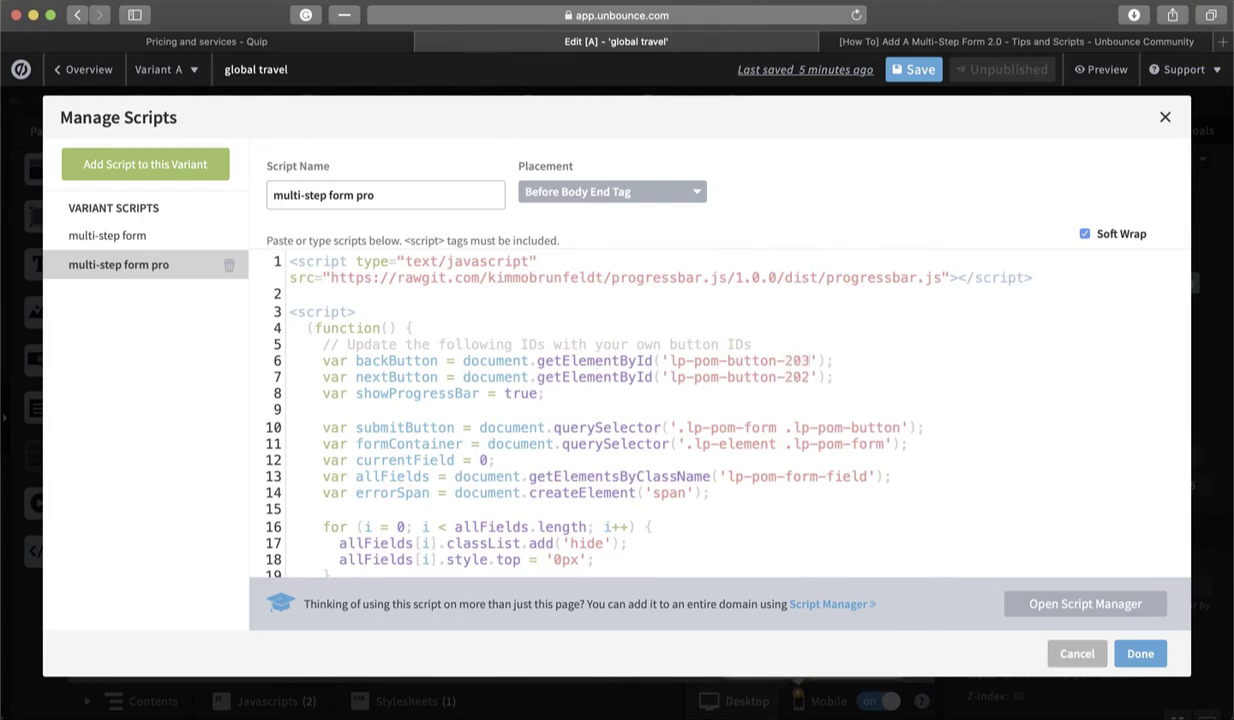
pyautogui.click(1149, 653)
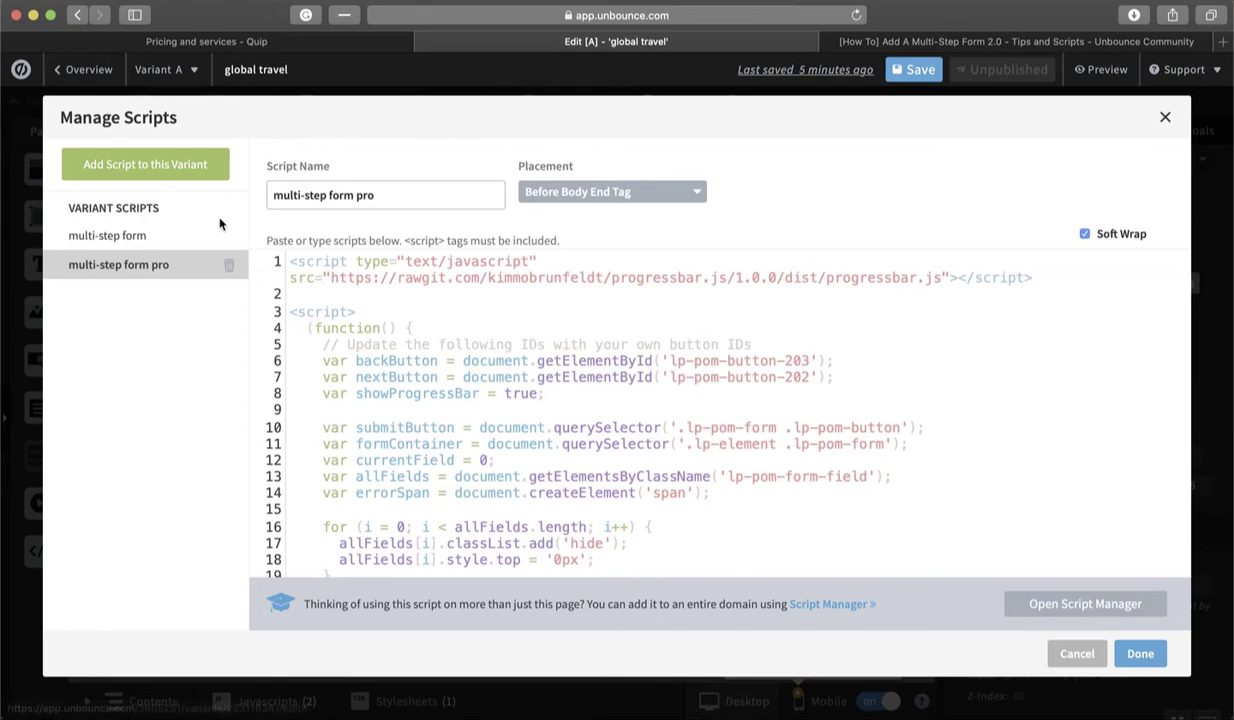
# Delete the empty multi-step form script from the variant scripts and apply the change
pyautogui.click(231, 240)
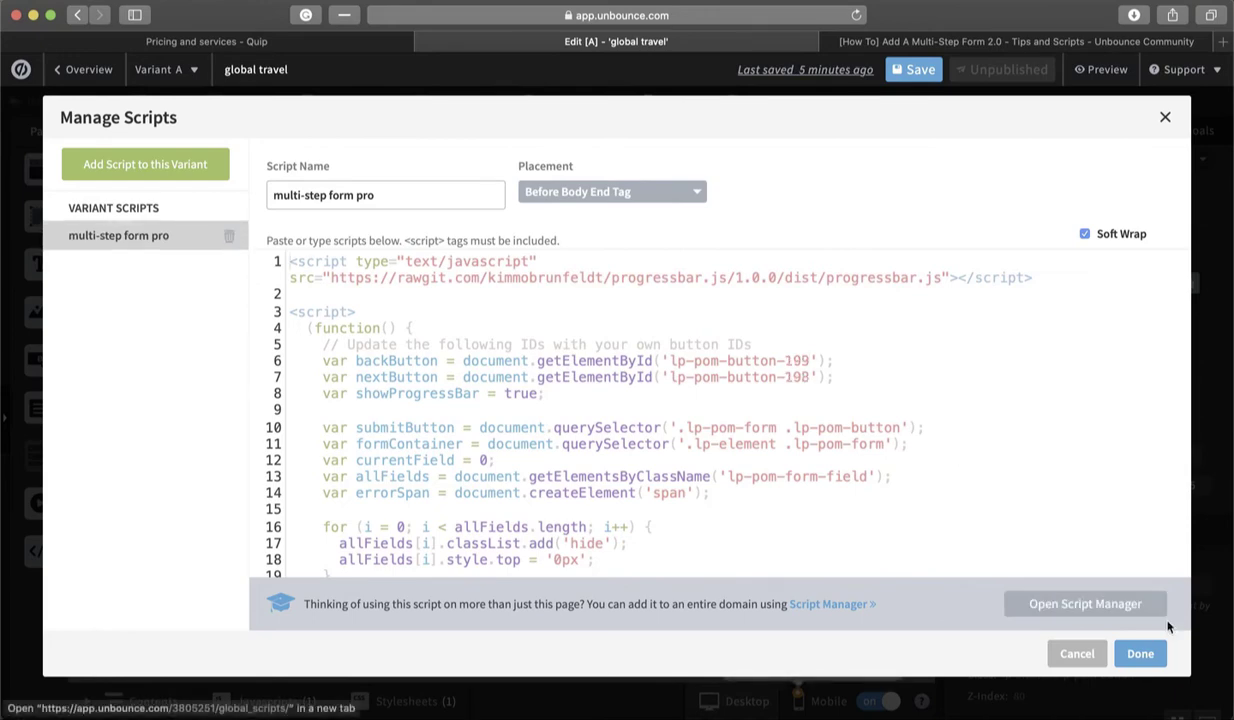
pyautogui.click(1156, 655)
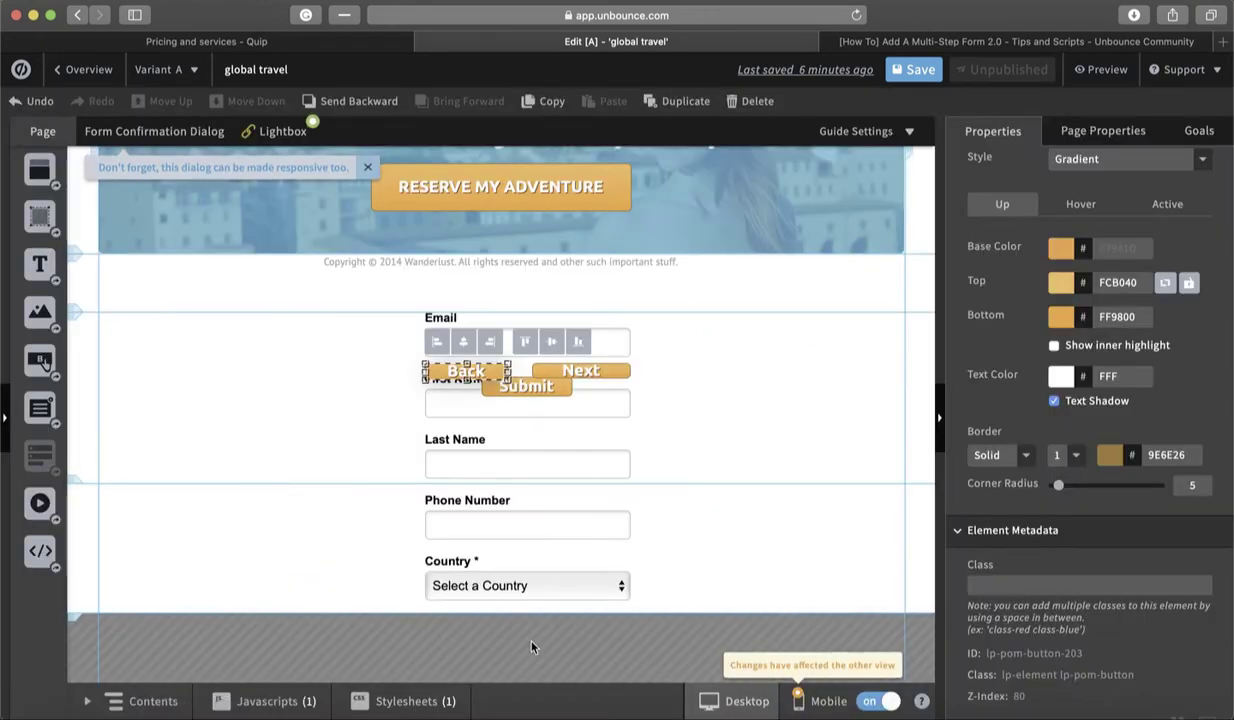
# Add a new stylesheet and fill it with all the CSS copied from the Word document containing the style code
pyautogui.click(418, 701)
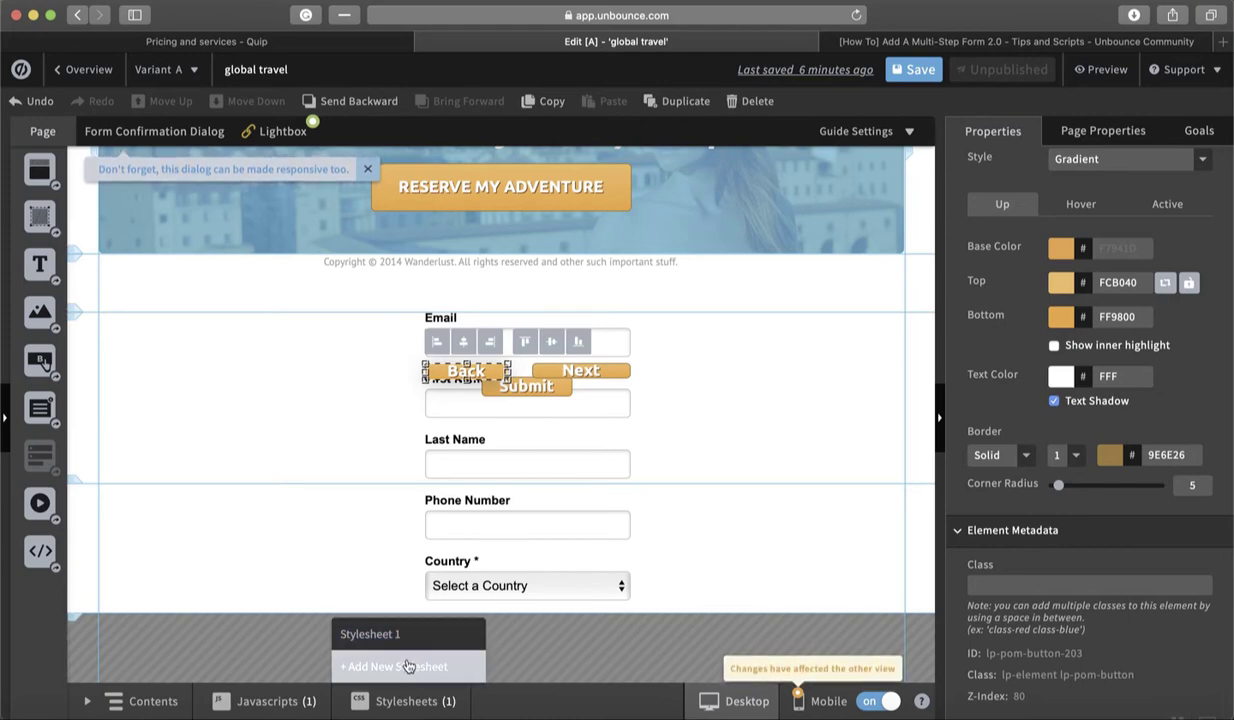
pyautogui.click(407, 665)
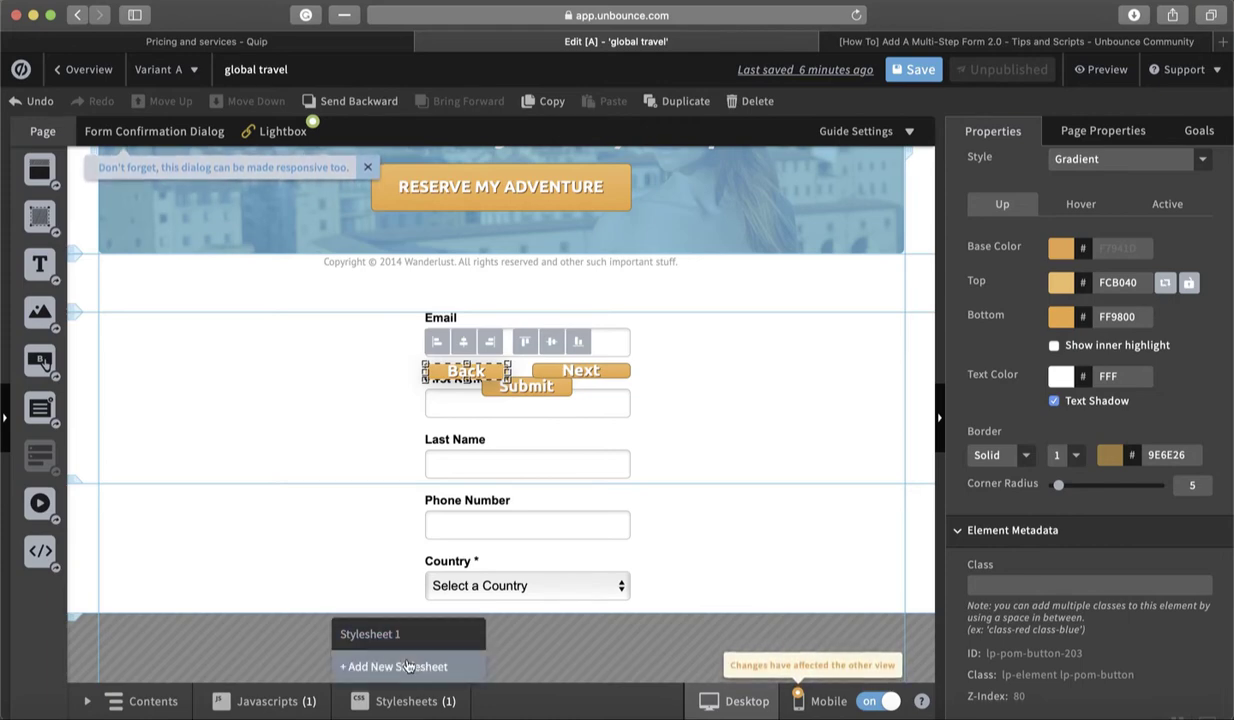
pyautogui.hotkey('ctrl', 'Right')
pyautogui.hotkey('ctrl', 'Right')
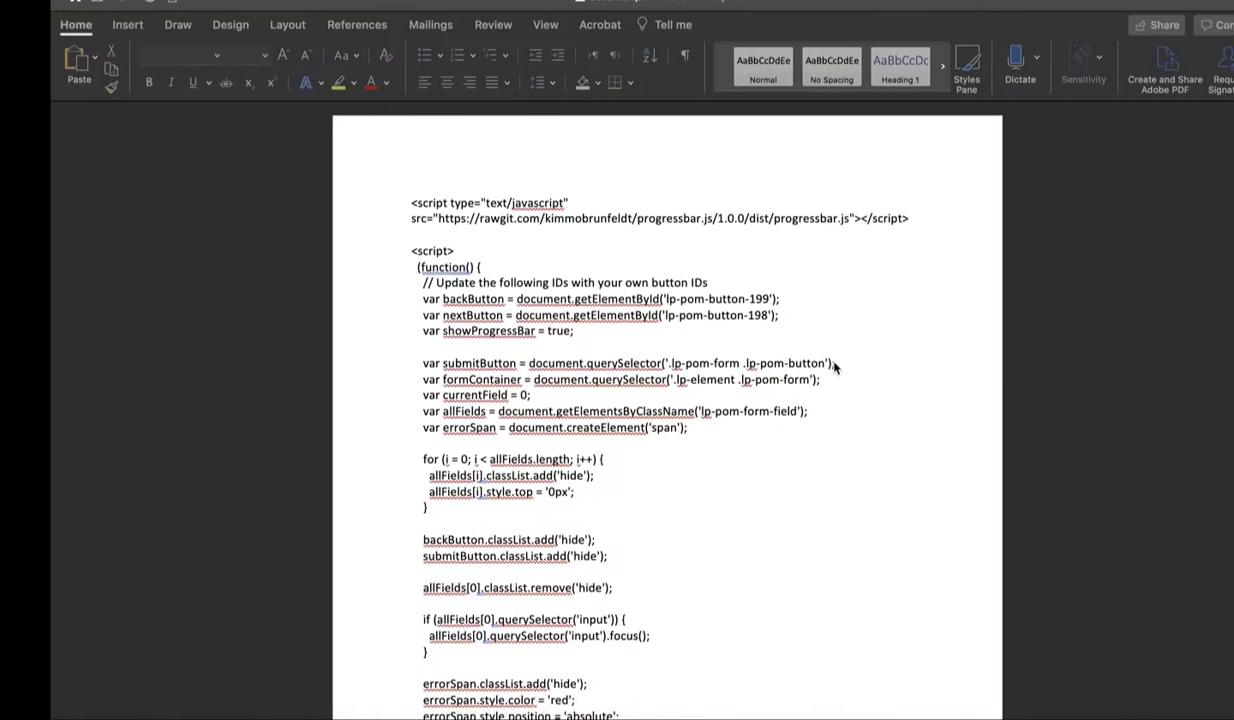
pyautogui.press('super+a')
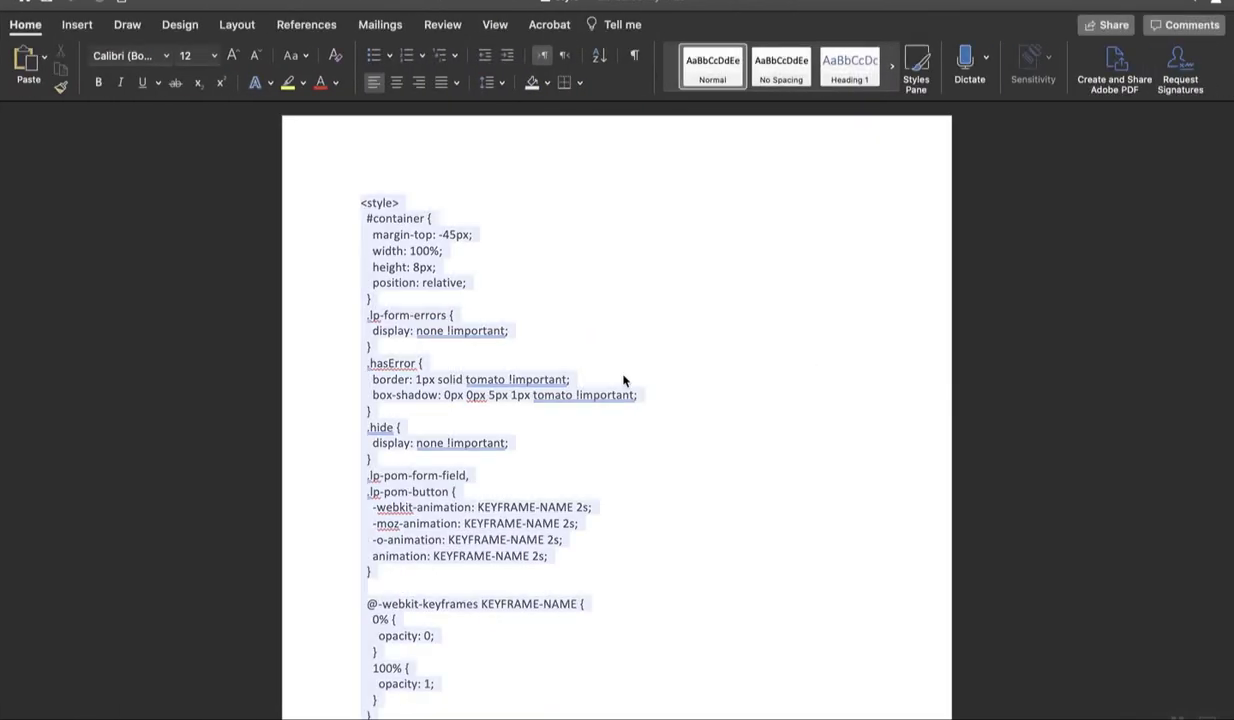
pyautogui.hotkey('ctrl', 'Left')
pyautogui.hotkey('ctrl', 'Left')
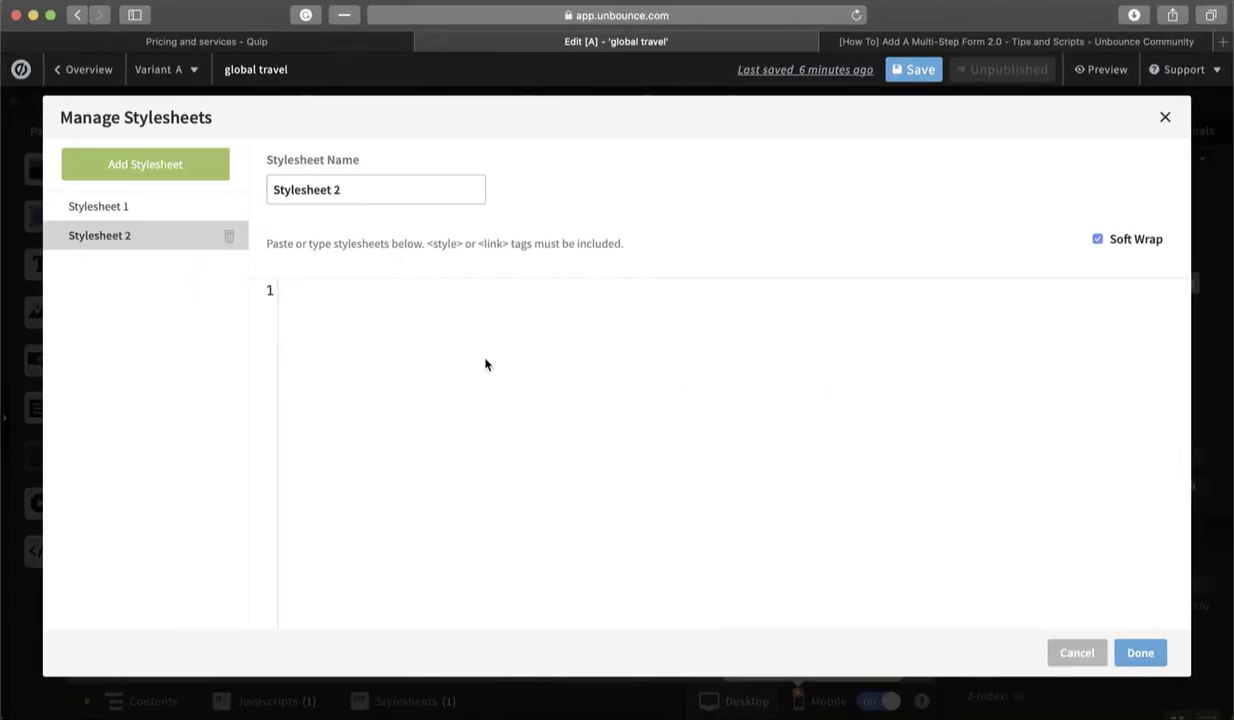
pyautogui.click(485, 364)
pyautogui.press('super+v')
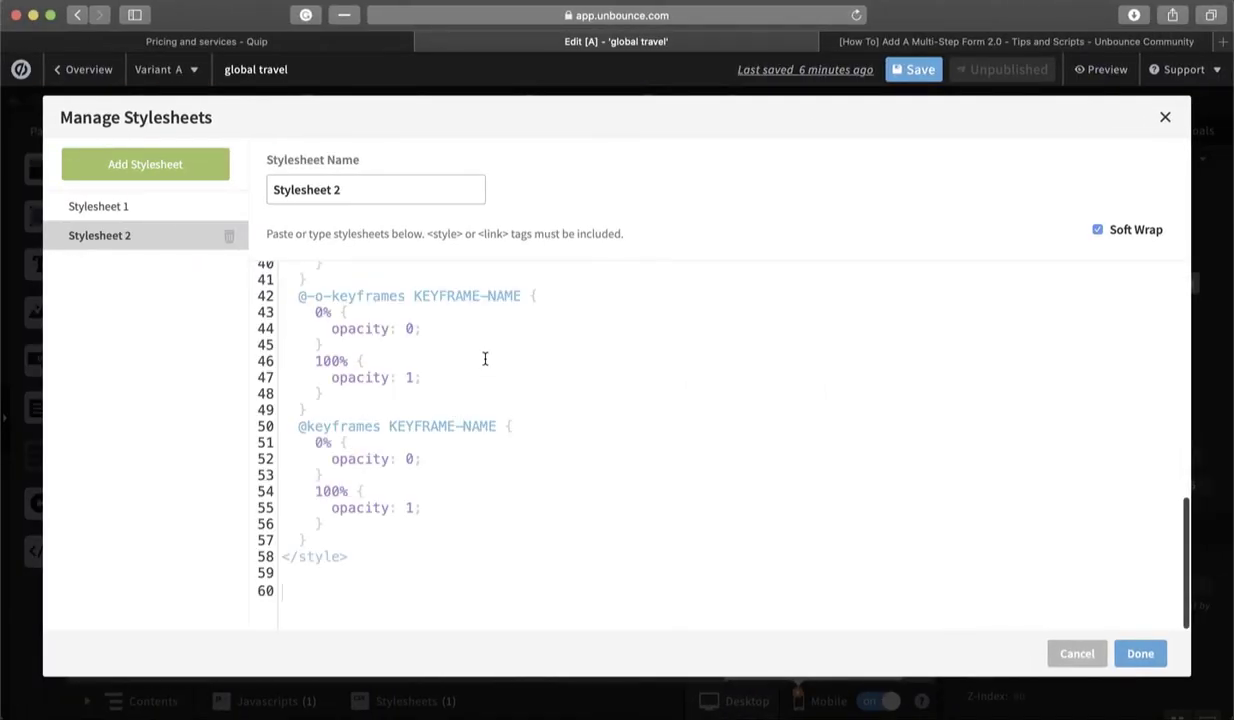
pyautogui.scroll(10, 485, 360)
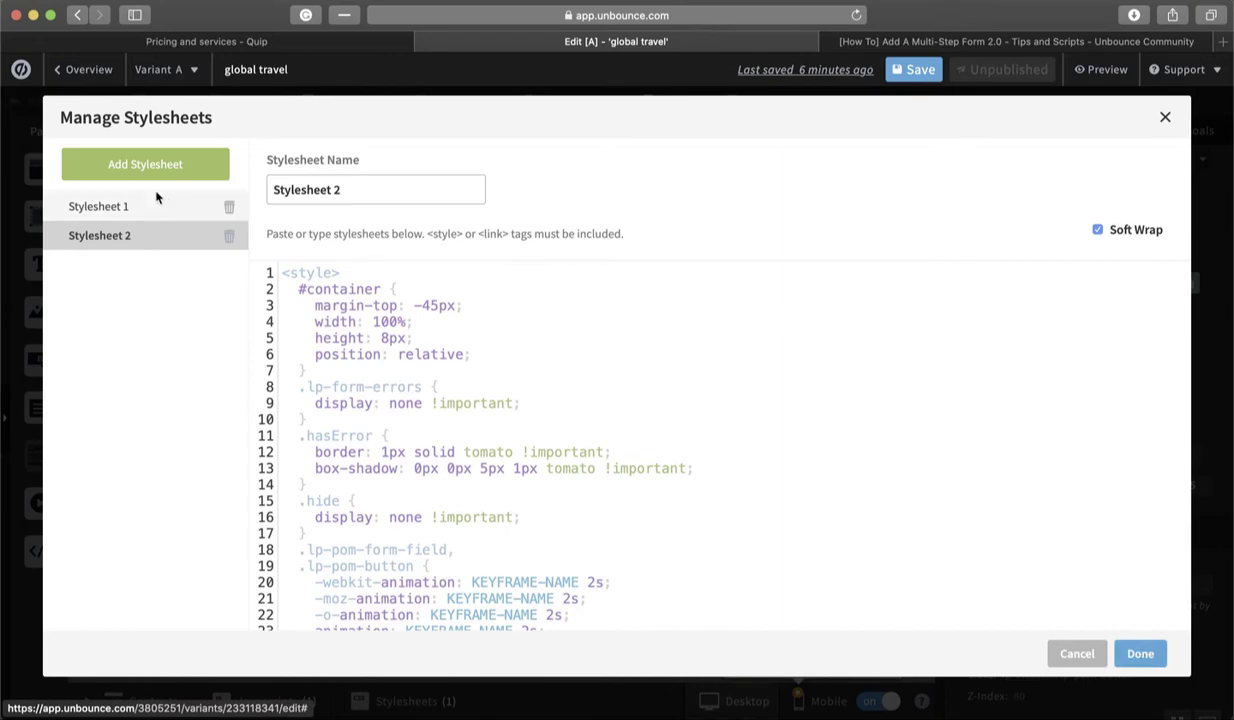
# Delete the older stylesheet, then paste the copied CSS into the remaining empty stylesheet and apply it
pyautogui.click(224, 210)
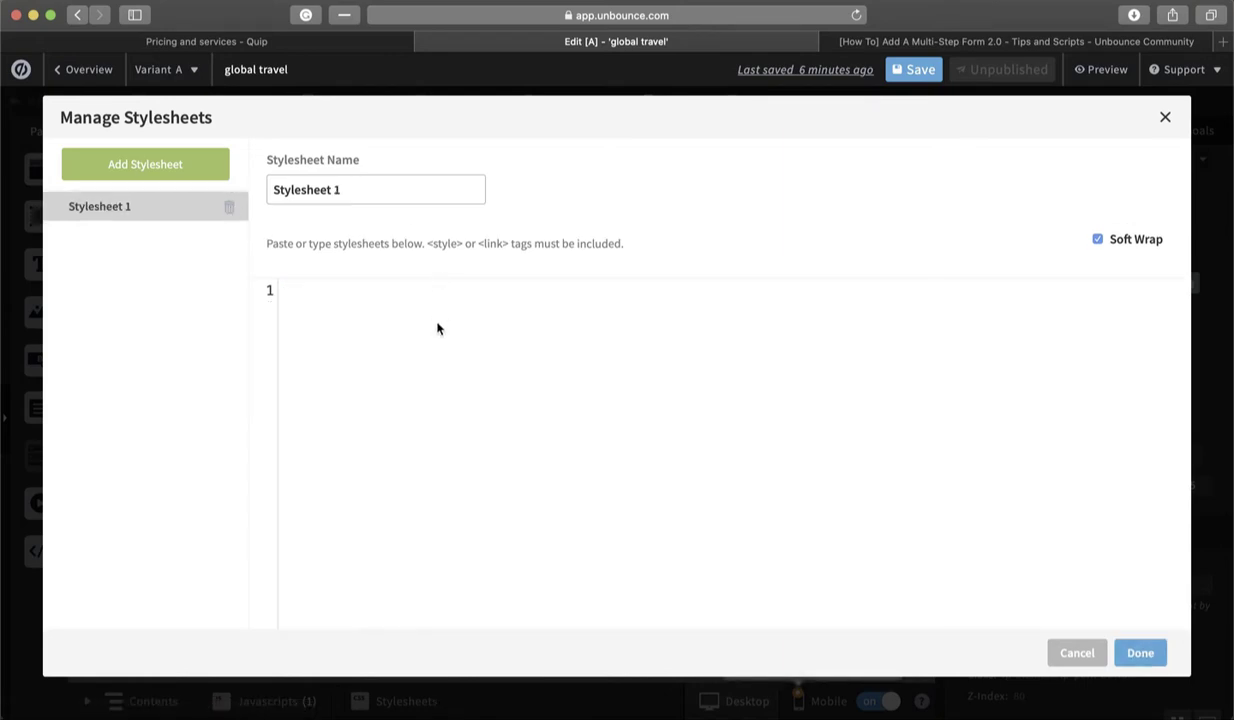
pyautogui.press('super+v')
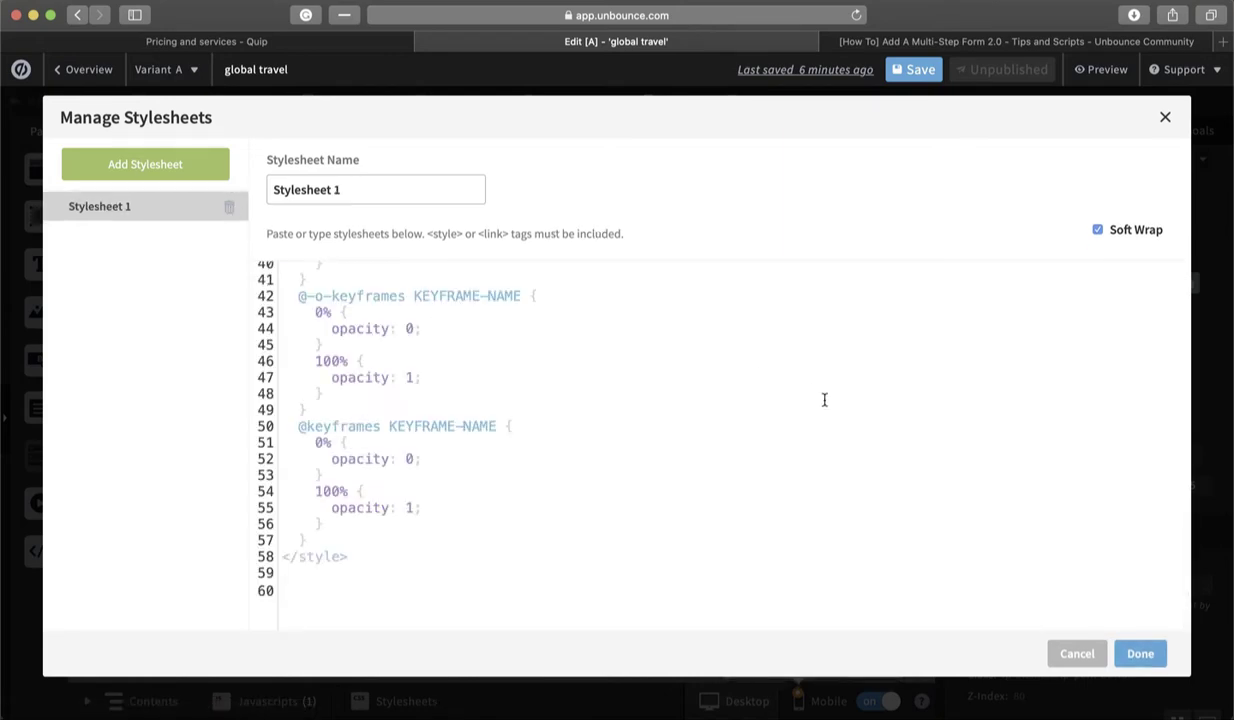
pyautogui.click(1152, 655)
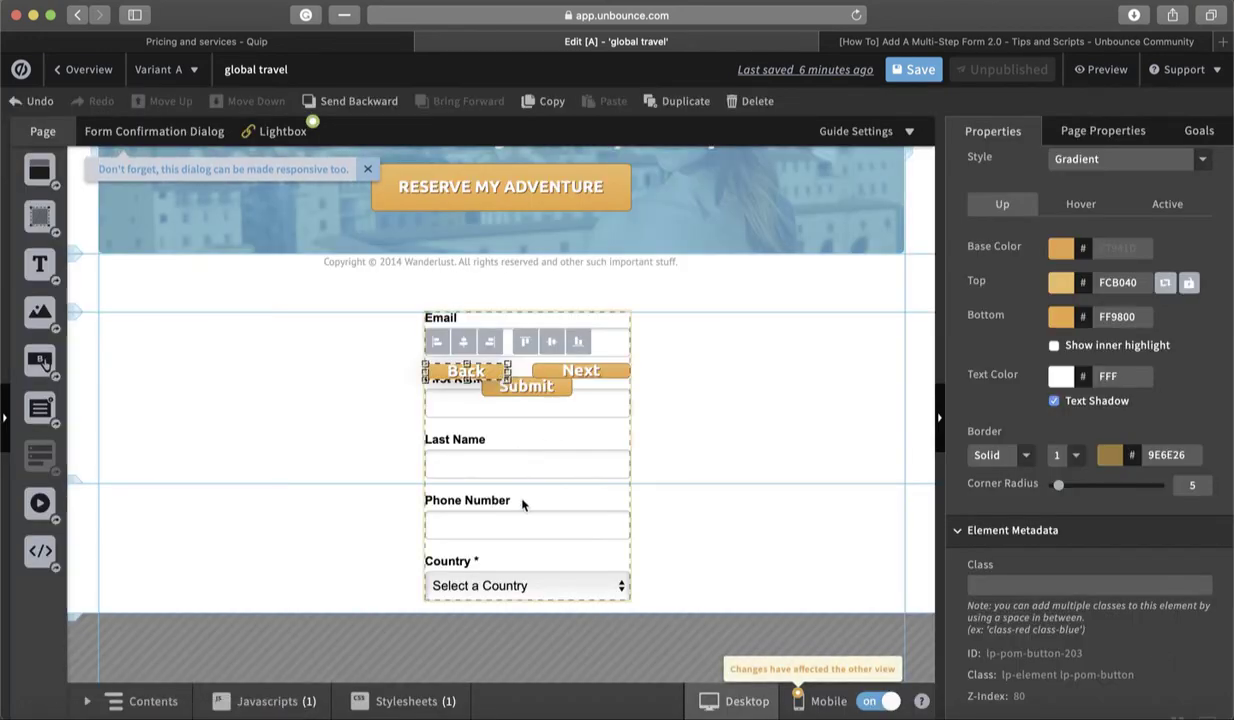
# Save the landing page with its new script and stylesheet
pyautogui.scroll(1, 523, 504)
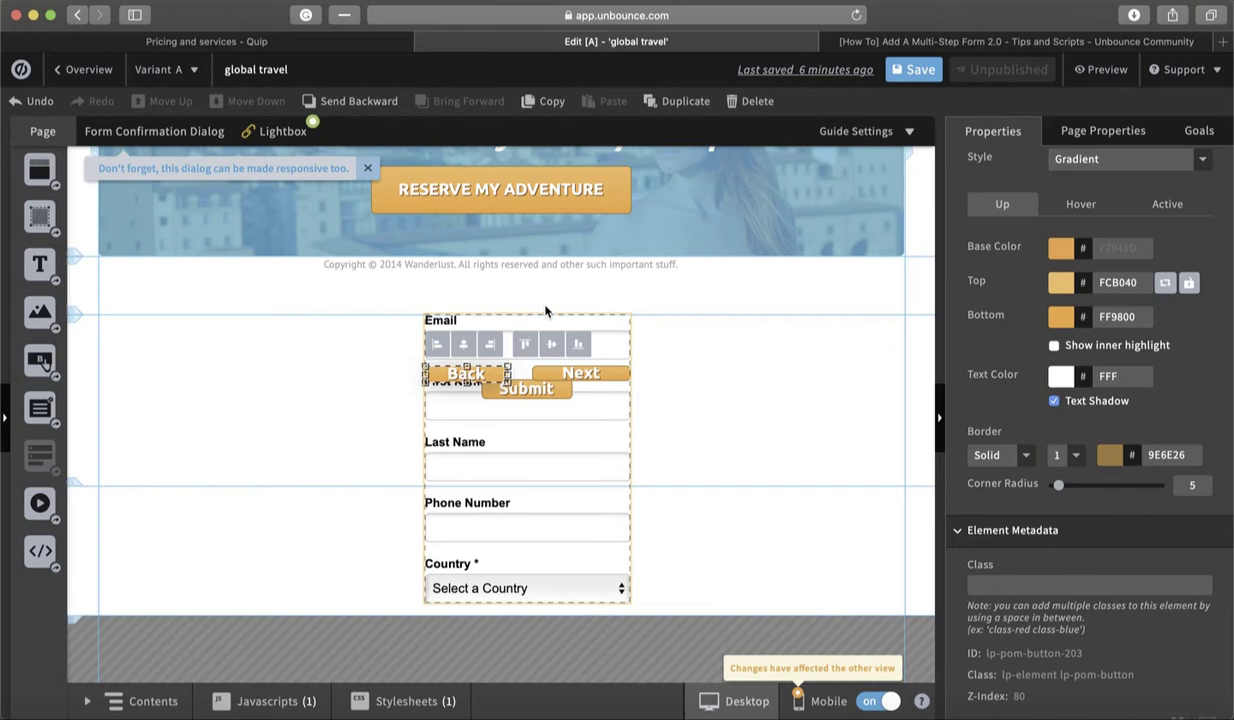
pyautogui.click(920, 68)
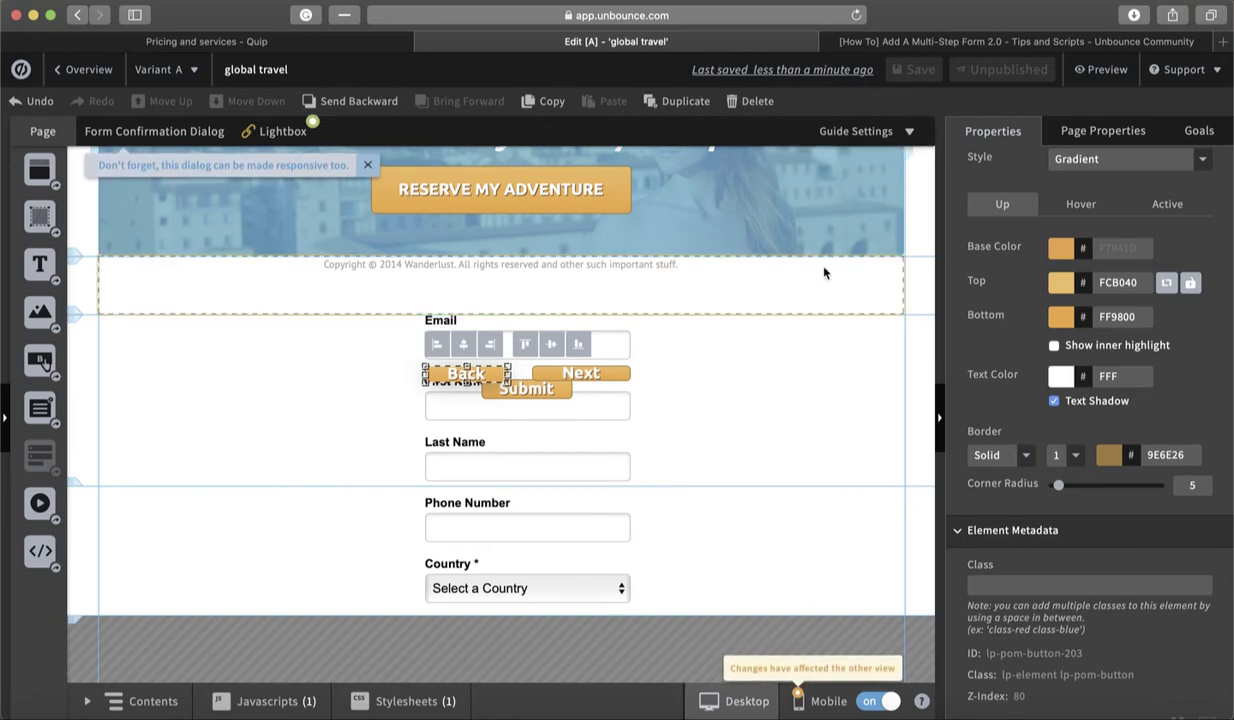
# Preview the landing page down to the form section beneath the copyright line, then return to the page editor
pyautogui.click(1109, 74)
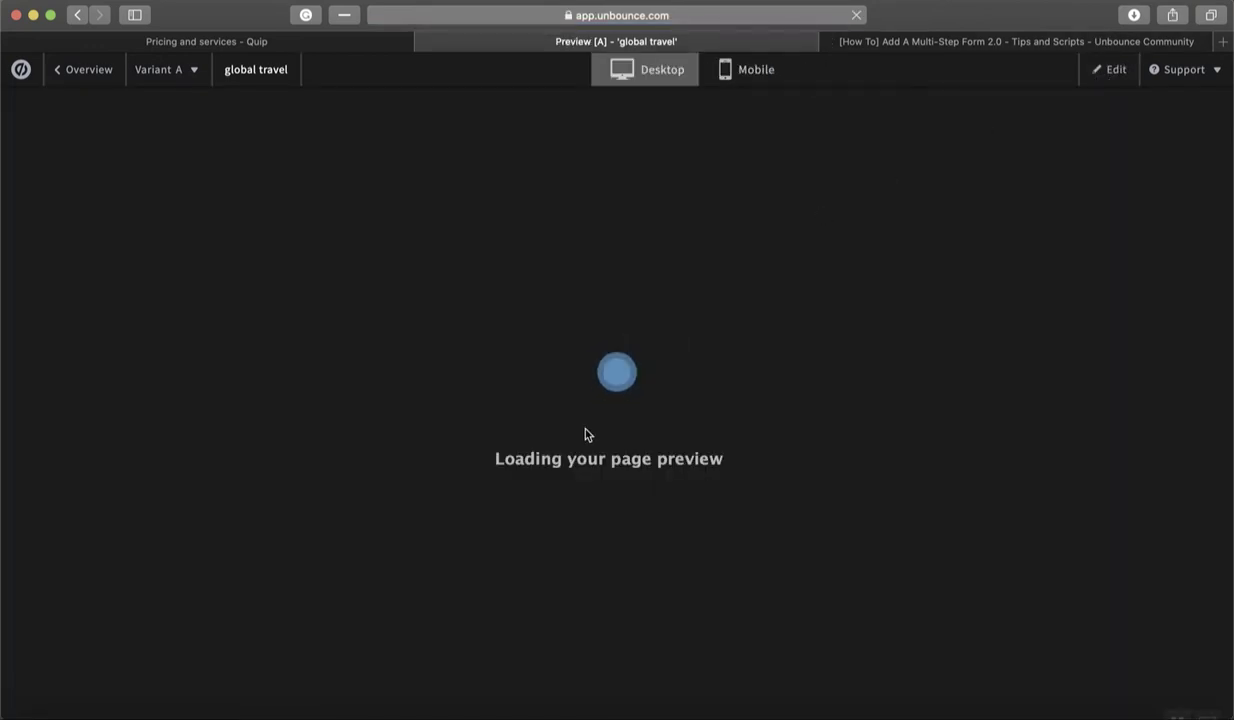
pyautogui.scroll(-10, 587, 434)
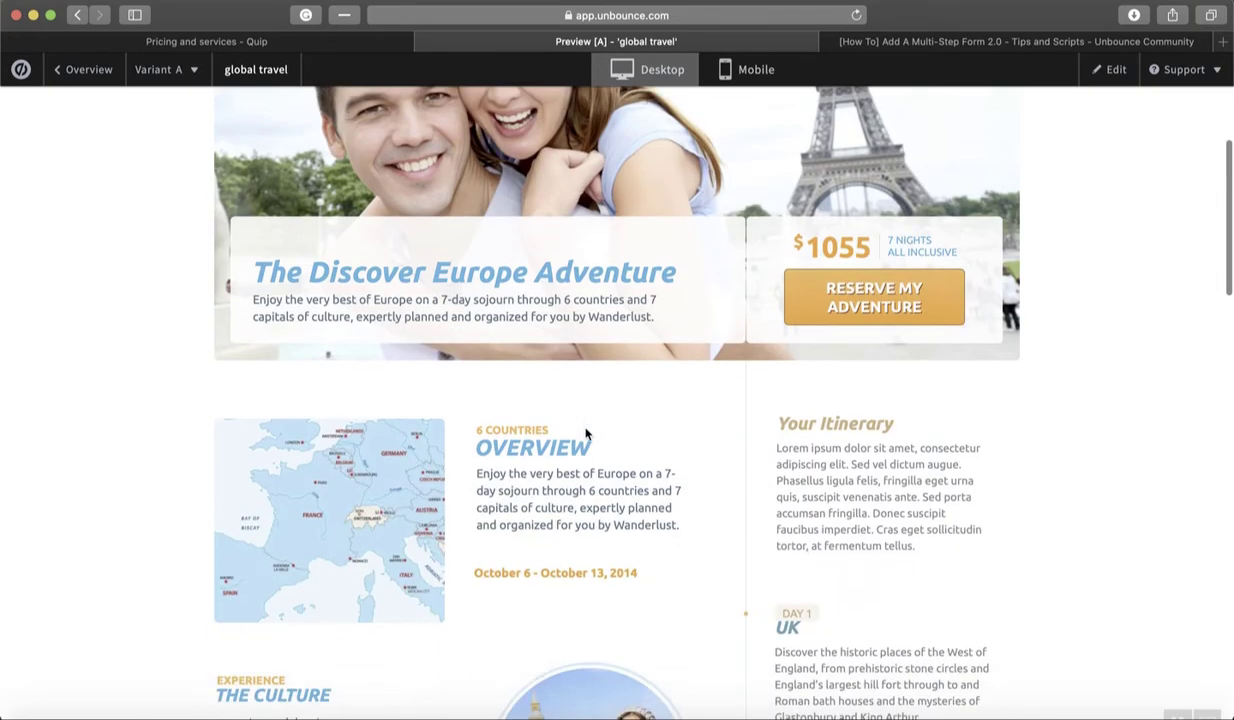
pyautogui.scroll(-10, 587, 434)
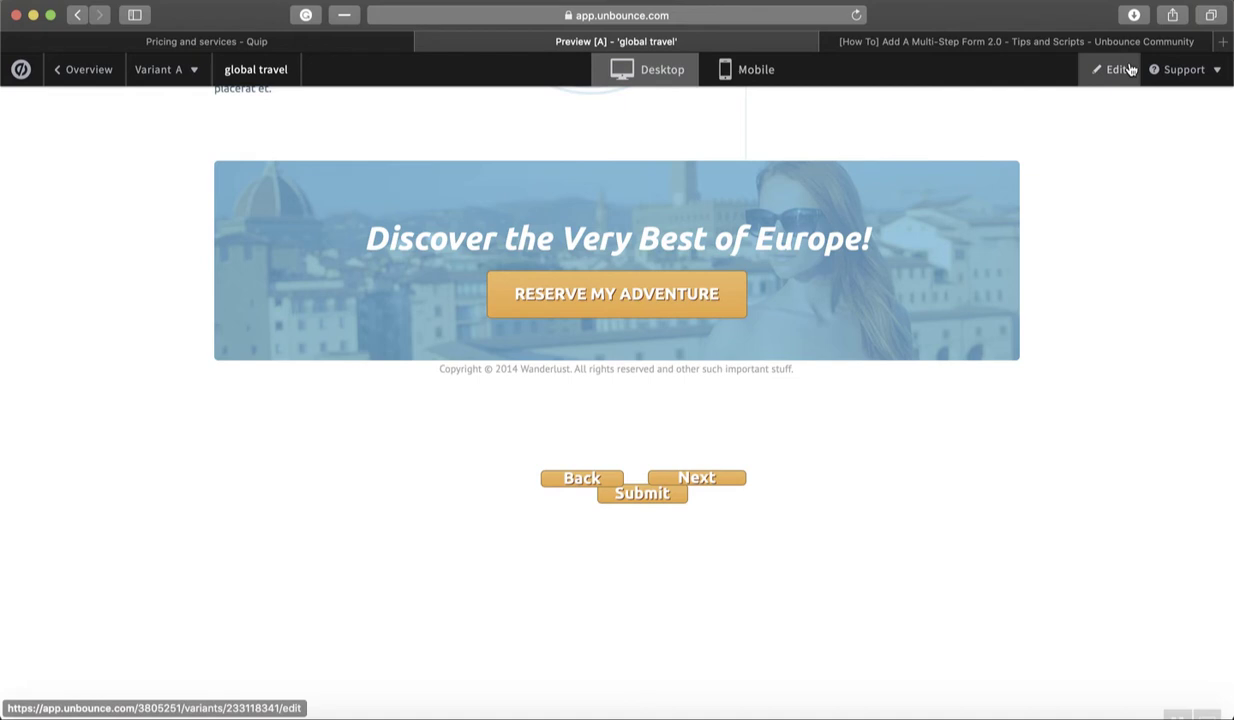
pyautogui.click(1128, 69)
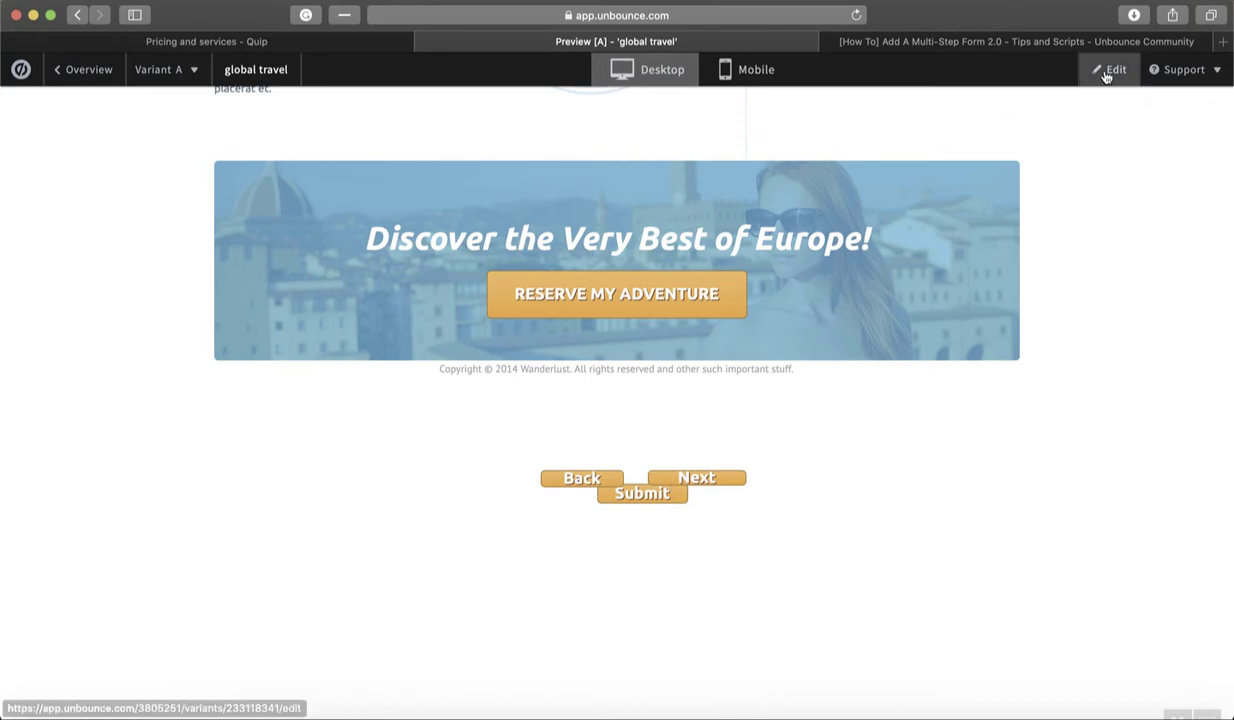
pyautogui.click(1108, 72)
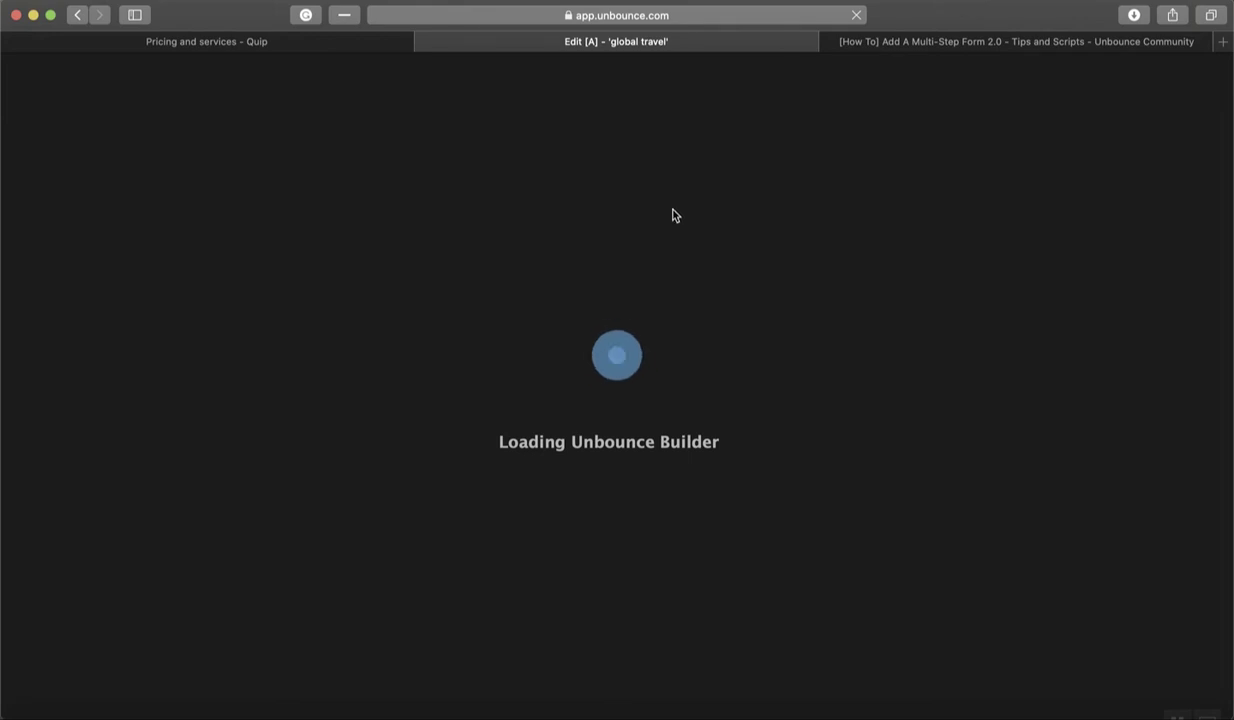
# Look up the element IDs of the form, the Next button and the Back button in their metadata
pyautogui.scroll(-10, 643, 518)
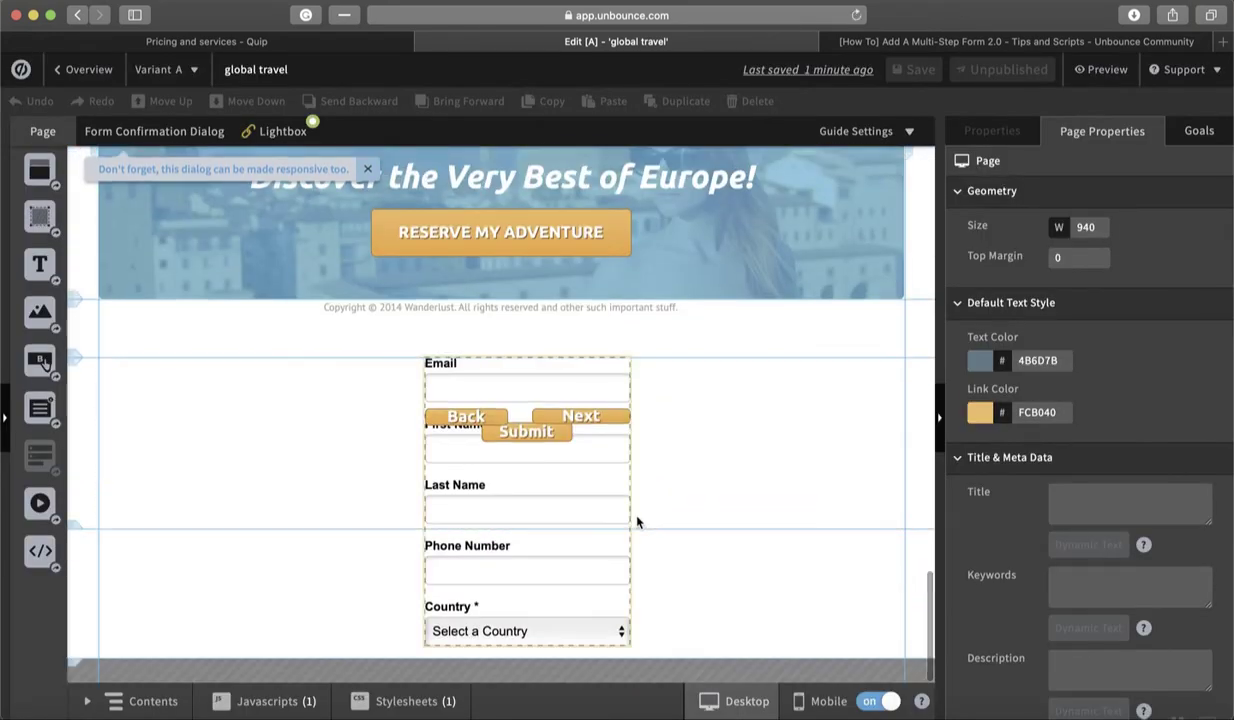
pyautogui.click(626, 466)
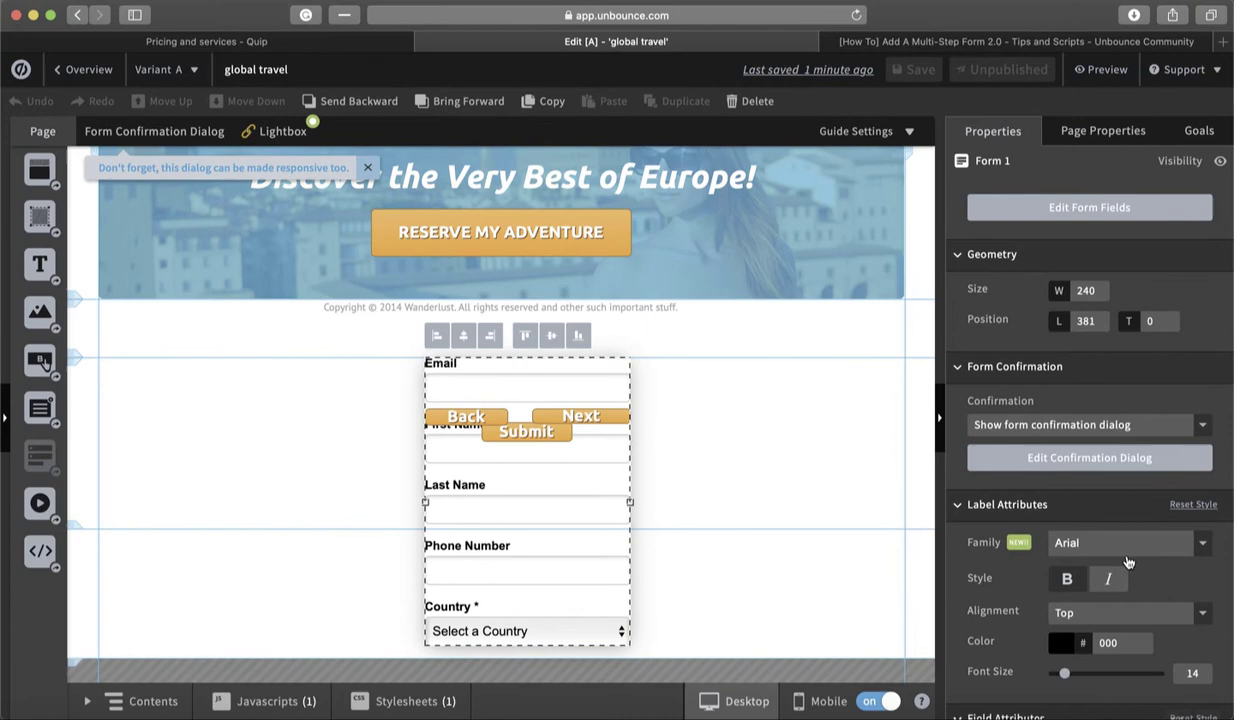
pyautogui.scroll(-10, 1127, 563)
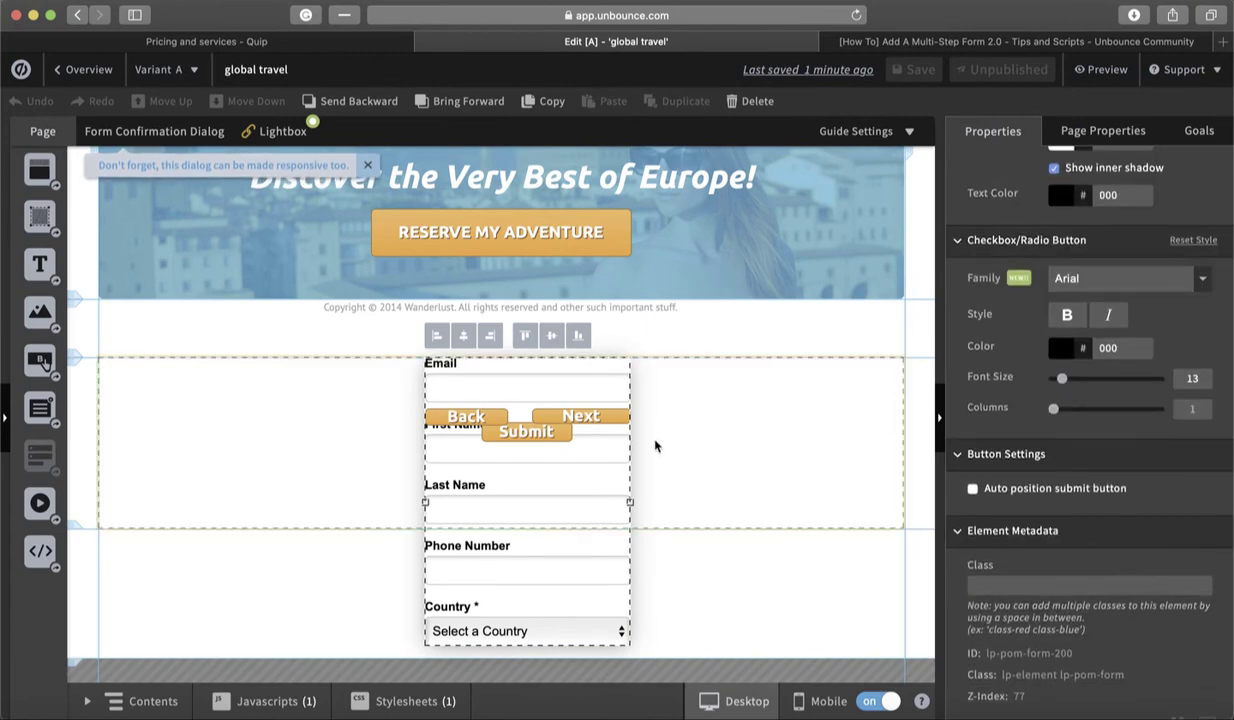
pyautogui.click(583, 416)
pyautogui.scroll(-1, 1000, 600)
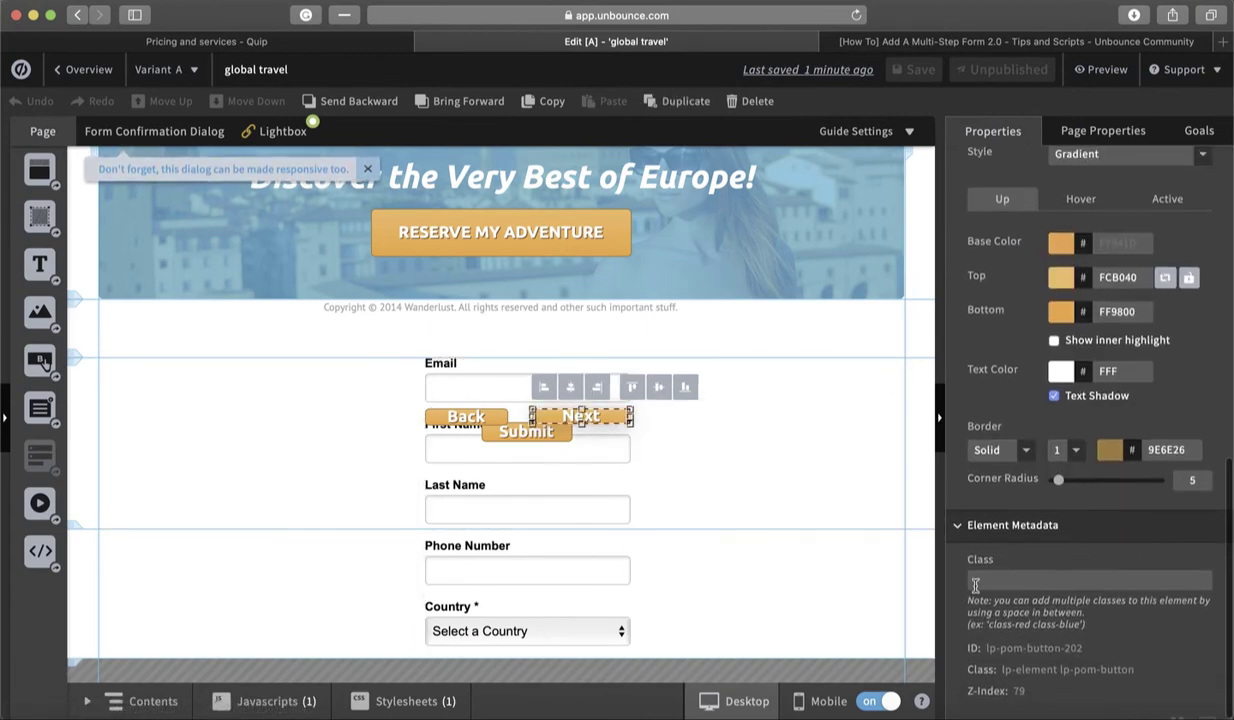
pyautogui.click(560, 440)
pyautogui.click(466, 416)
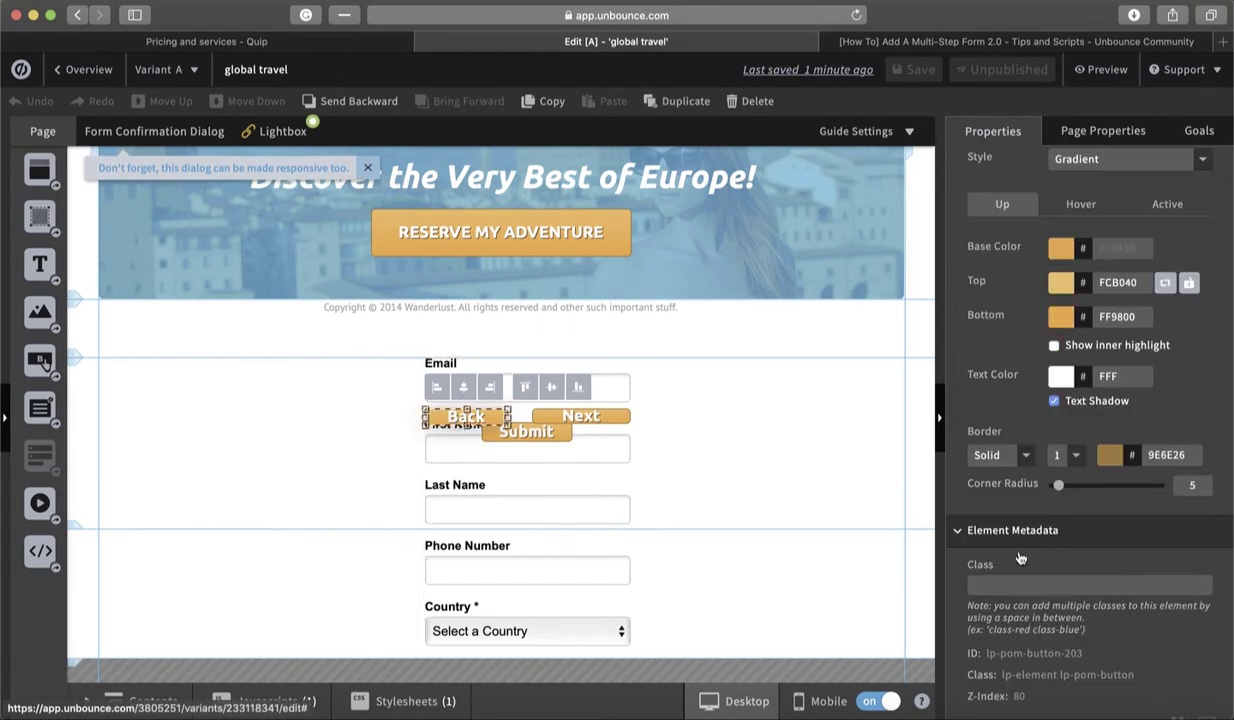
# In the multi-step form pro script, set backButton to lp-pom-button-203 and nextButton to lp-pom-button-202, then save the page
pyautogui.click(267, 701)
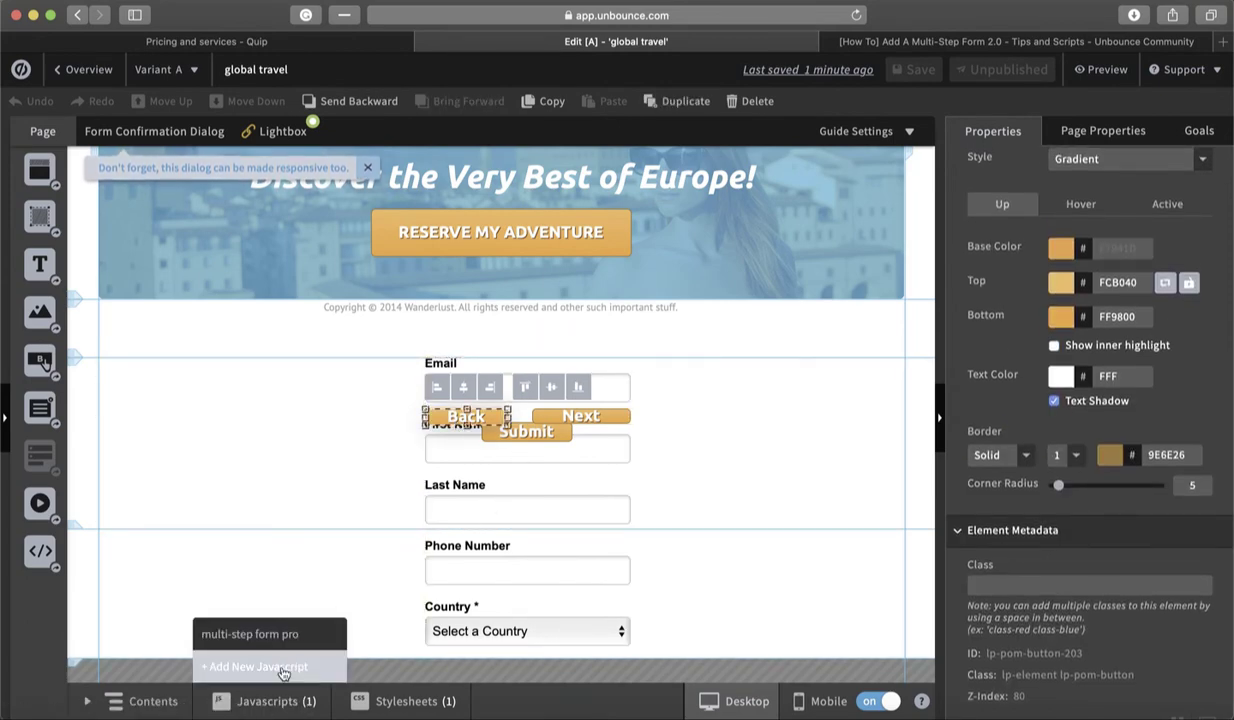
pyautogui.click(293, 640)
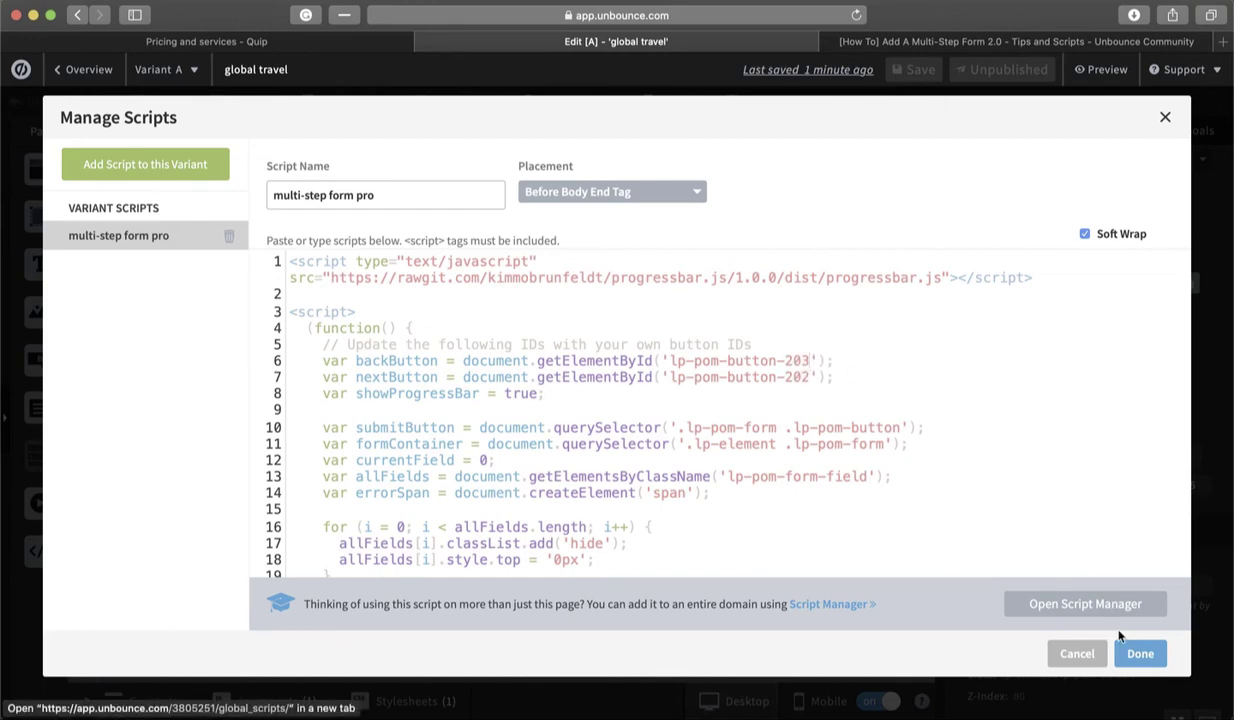
pyautogui.click(1129, 656)
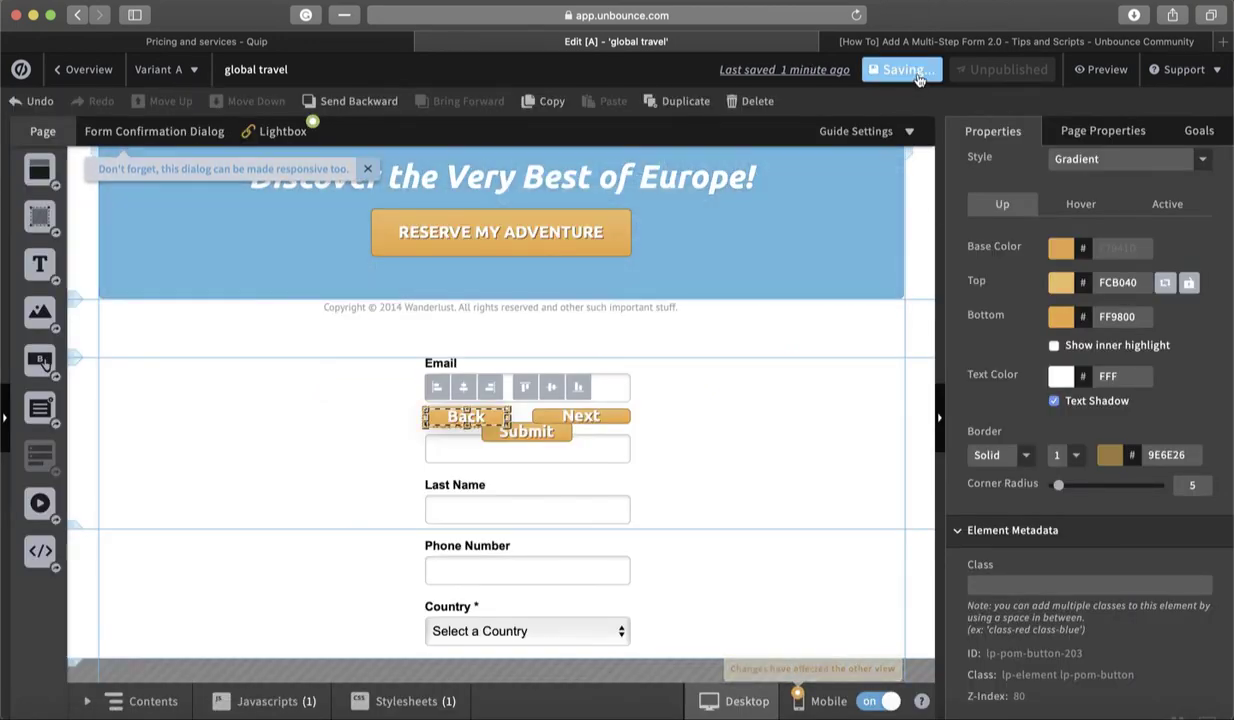
pyautogui.click(918, 72)
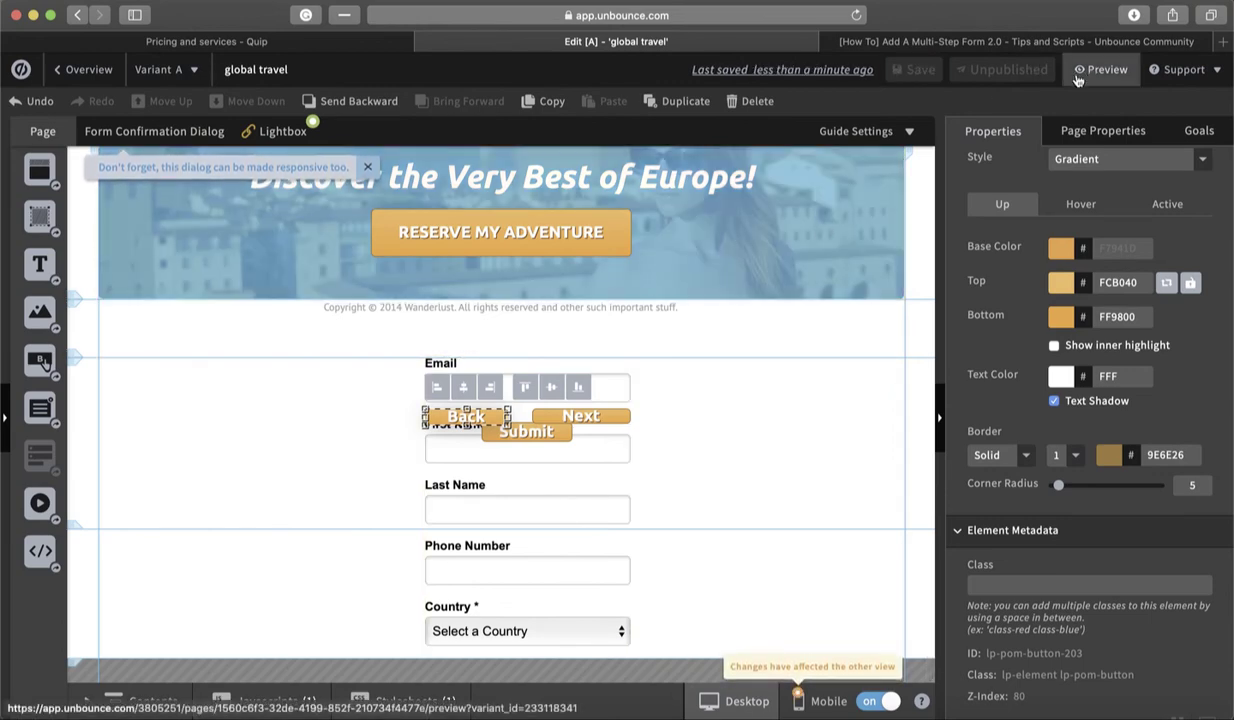
# Review the CSS in Stylesheet 1, accept it and save the landing page again
pyautogui.click(415, 701)
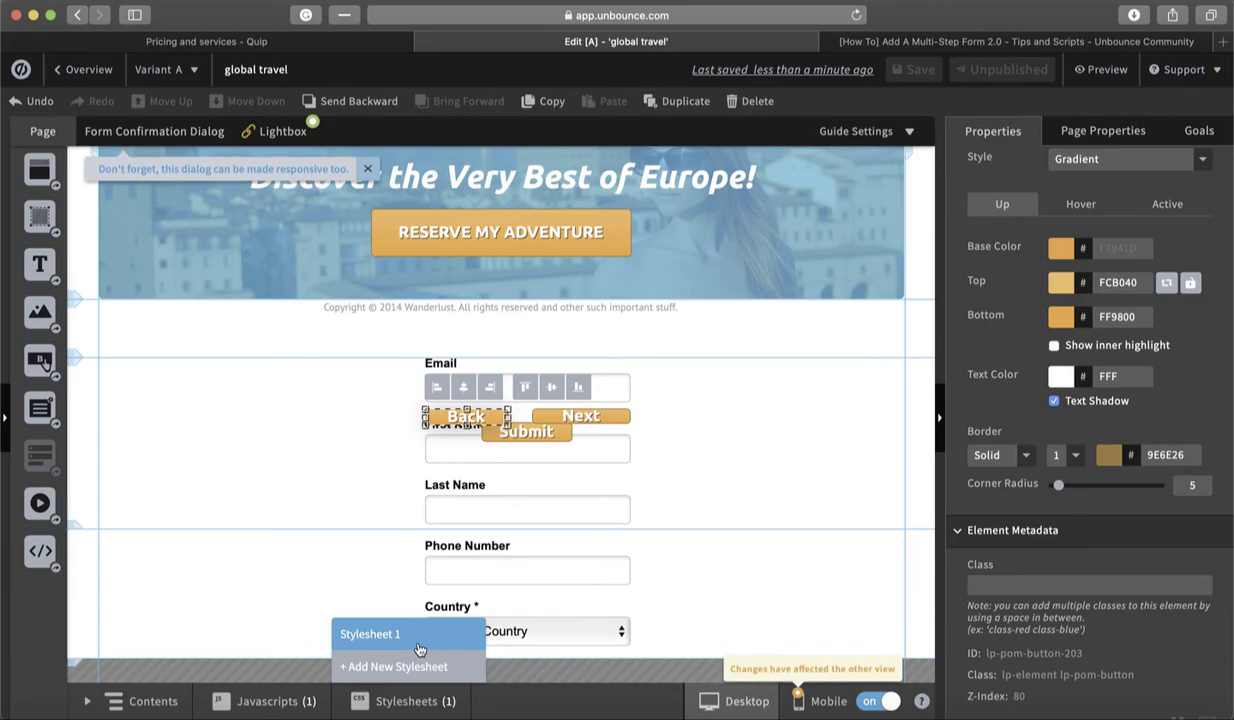
pyautogui.click(419, 646)
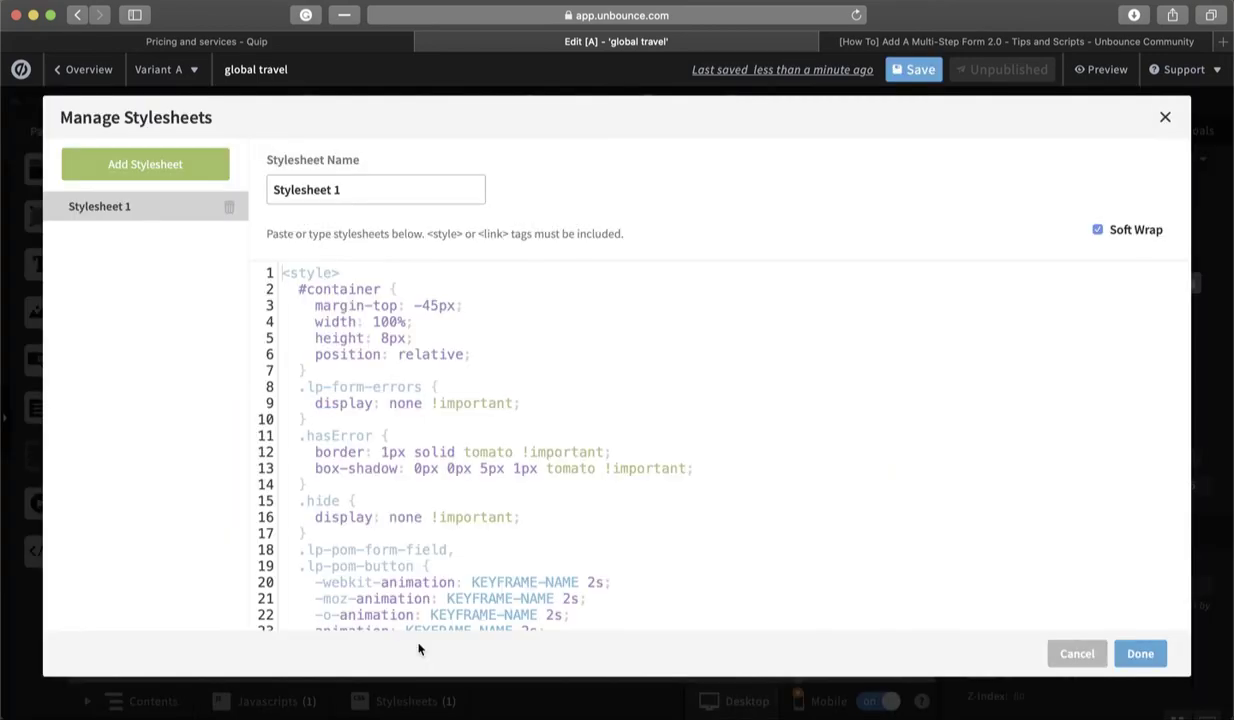
pyautogui.click(1138, 653)
pyautogui.click(925, 78)
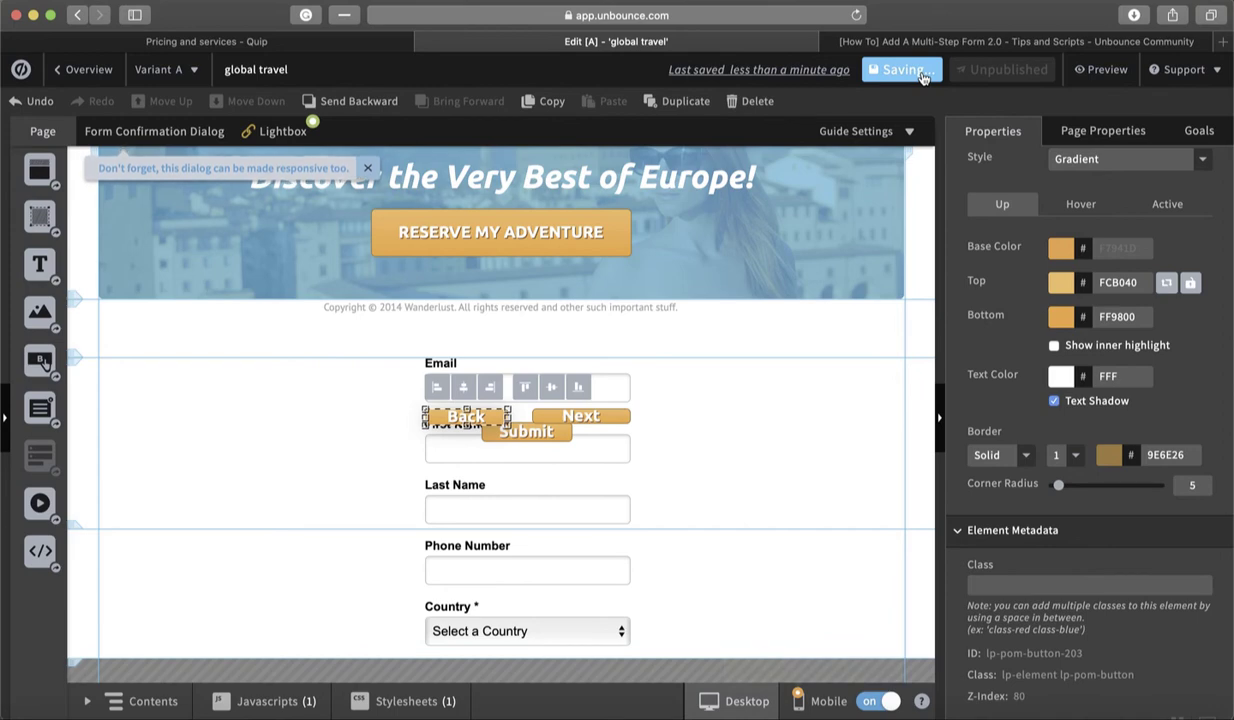
# Preview the page and test the form by advancing through the Email, First Name and Last Name steps with sample entries to Phone Number
pyautogui.click(1107, 70)
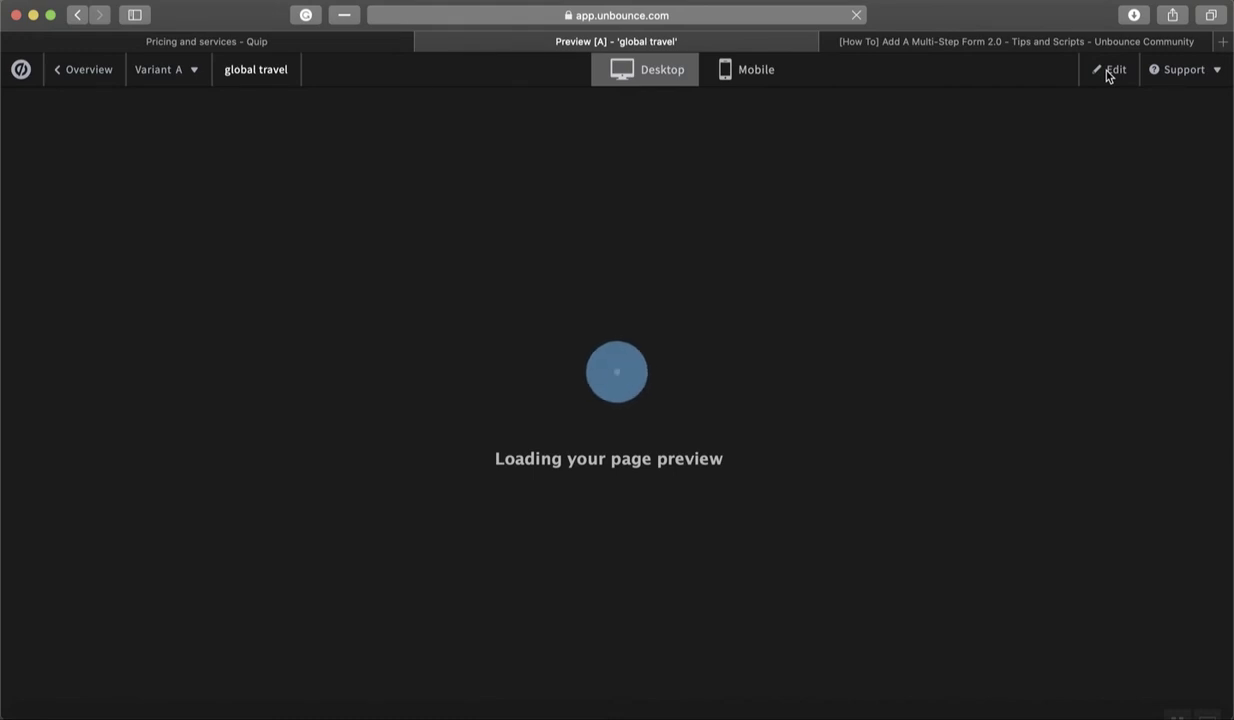
pyautogui.scroll(-15, 928, 288)
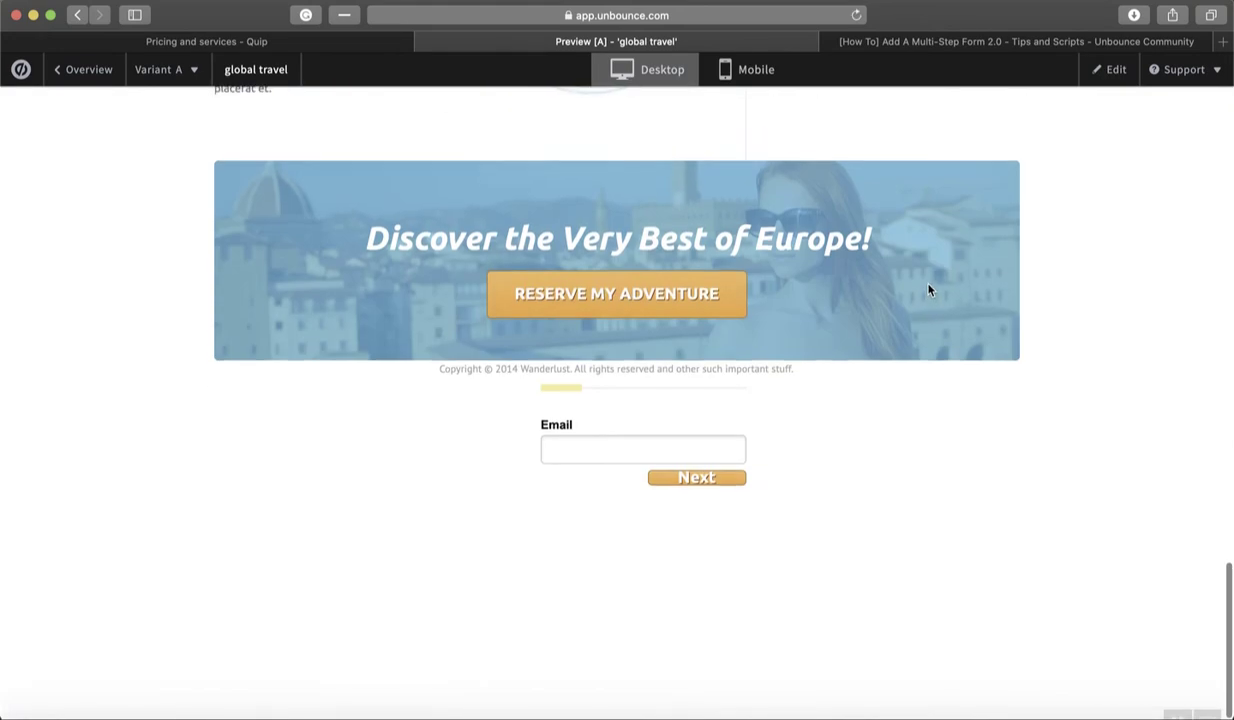
pyautogui.click(619, 450)
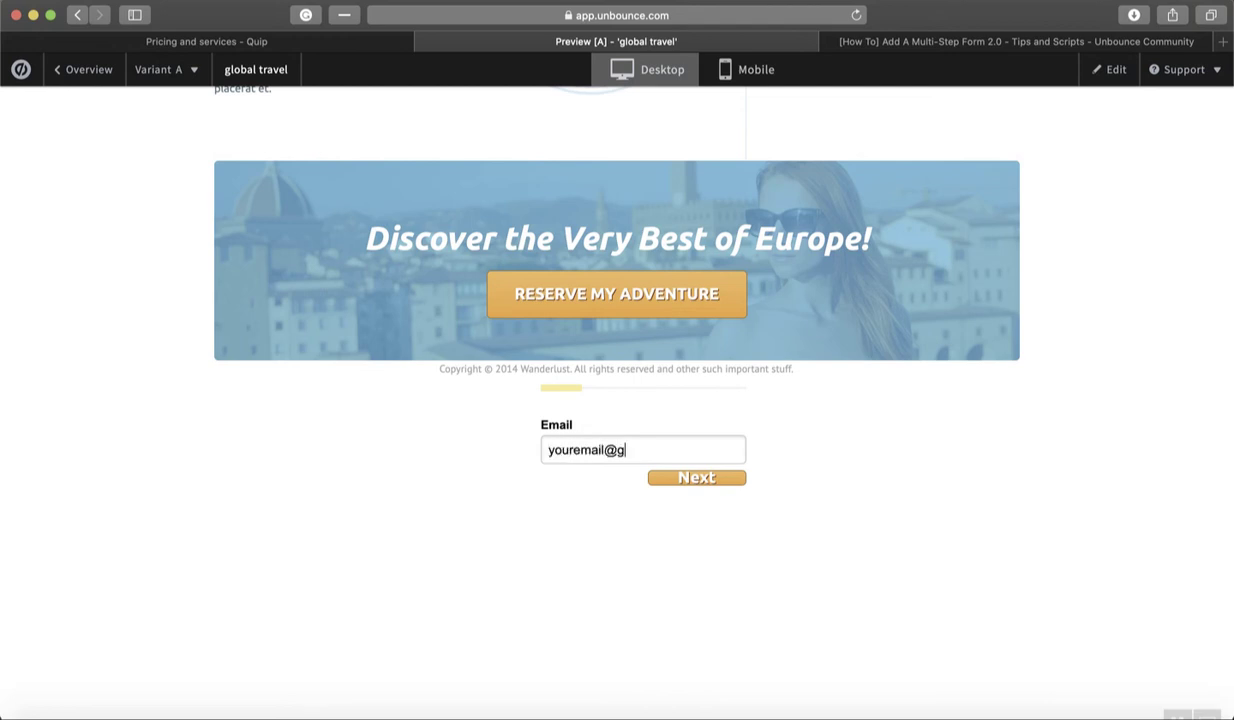
pyautogui.click(700, 477)
pyautogui.click(598, 456)
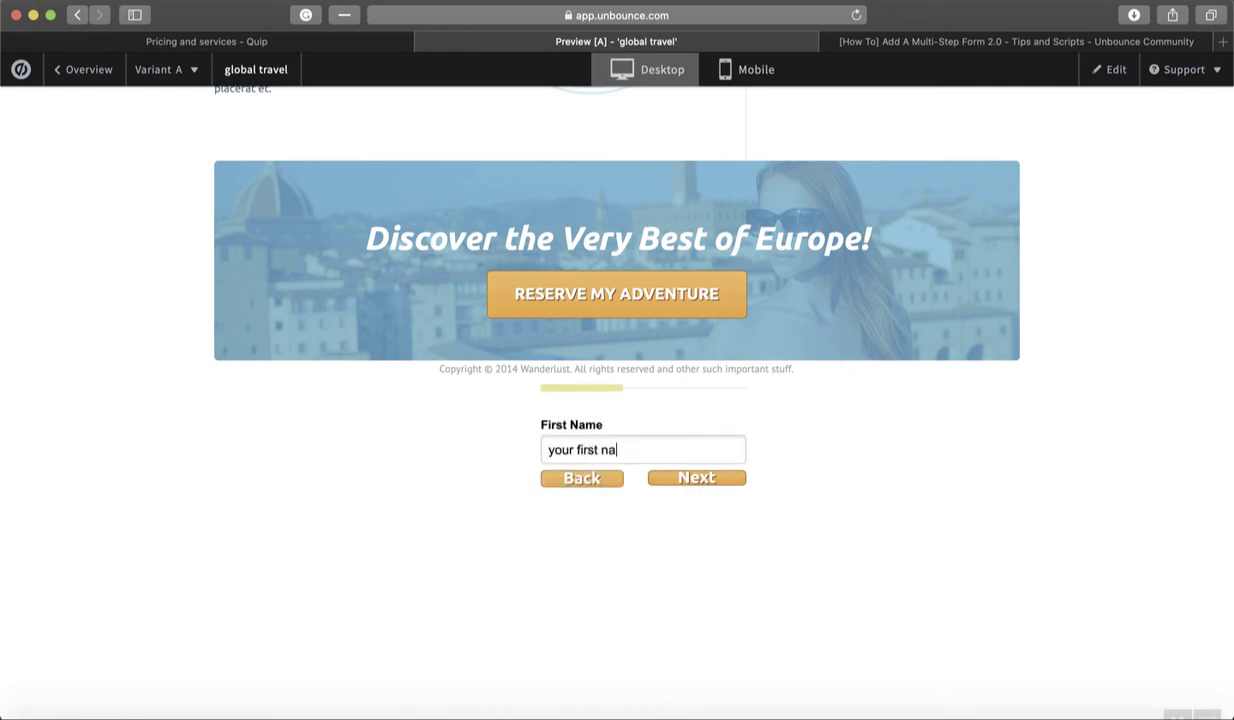
pyautogui.click(697, 474)
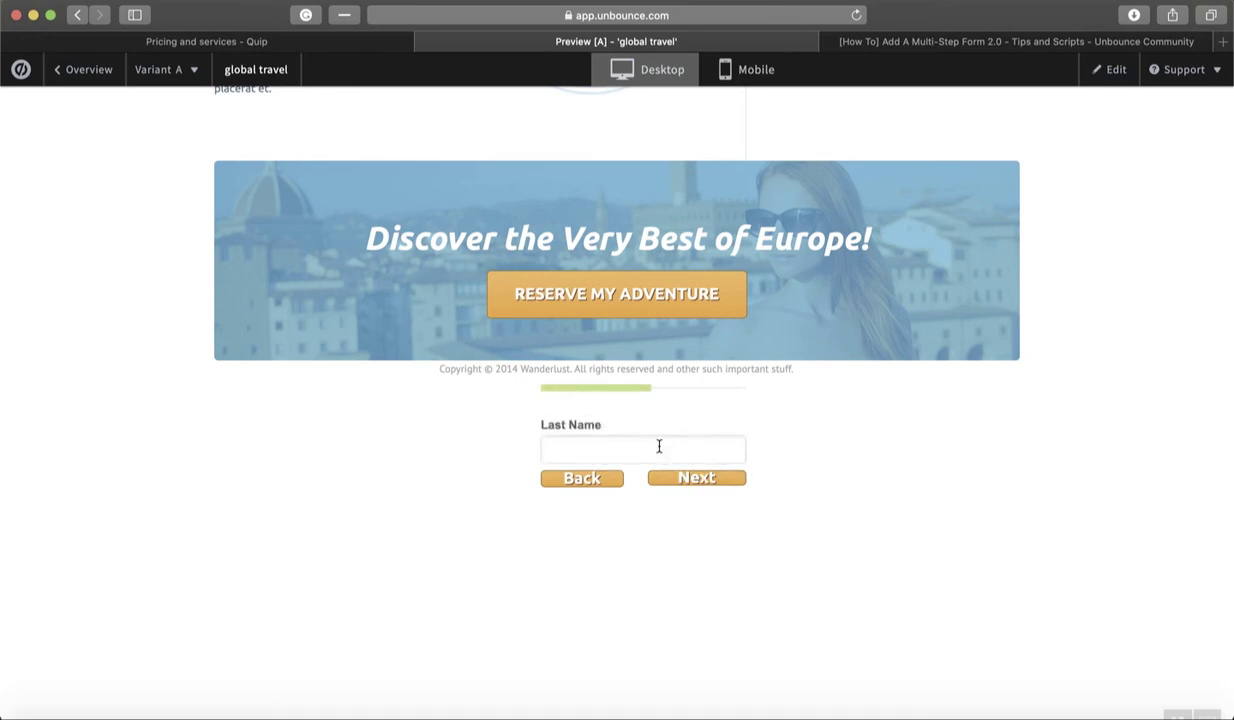
pyautogui.write('last name')
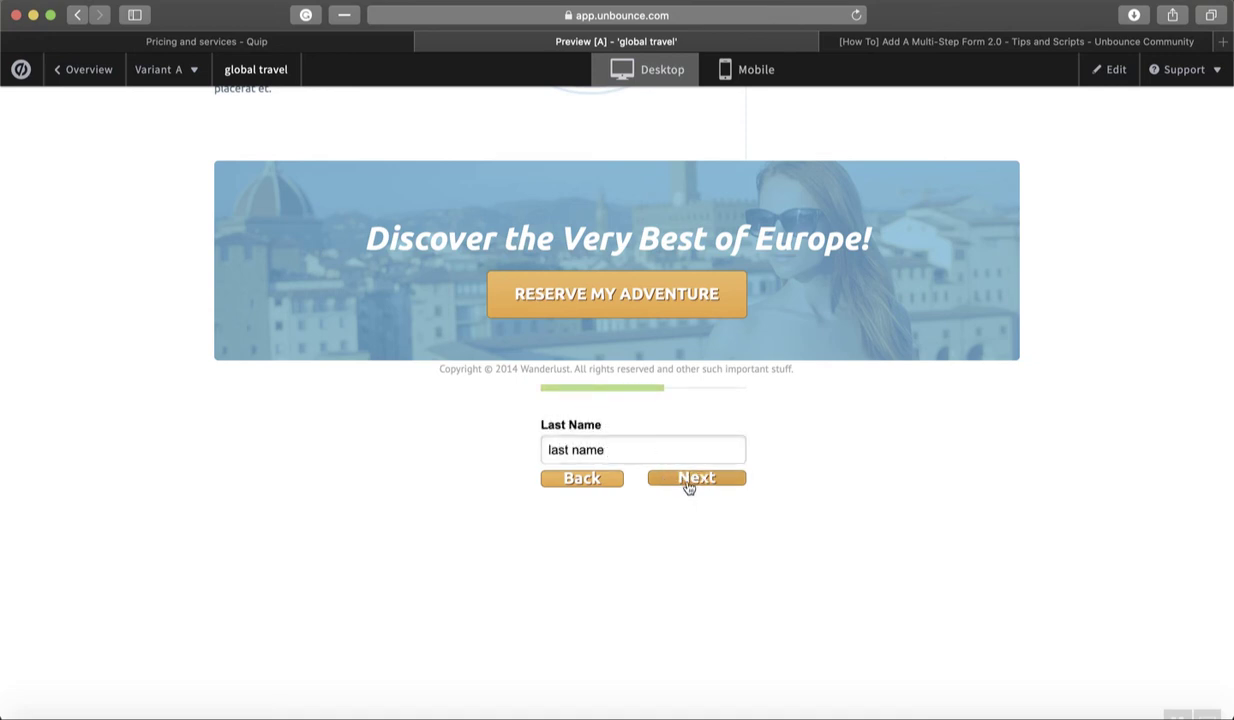
pyautogui.click(688, 484)
pyautogui.click(634, 458)
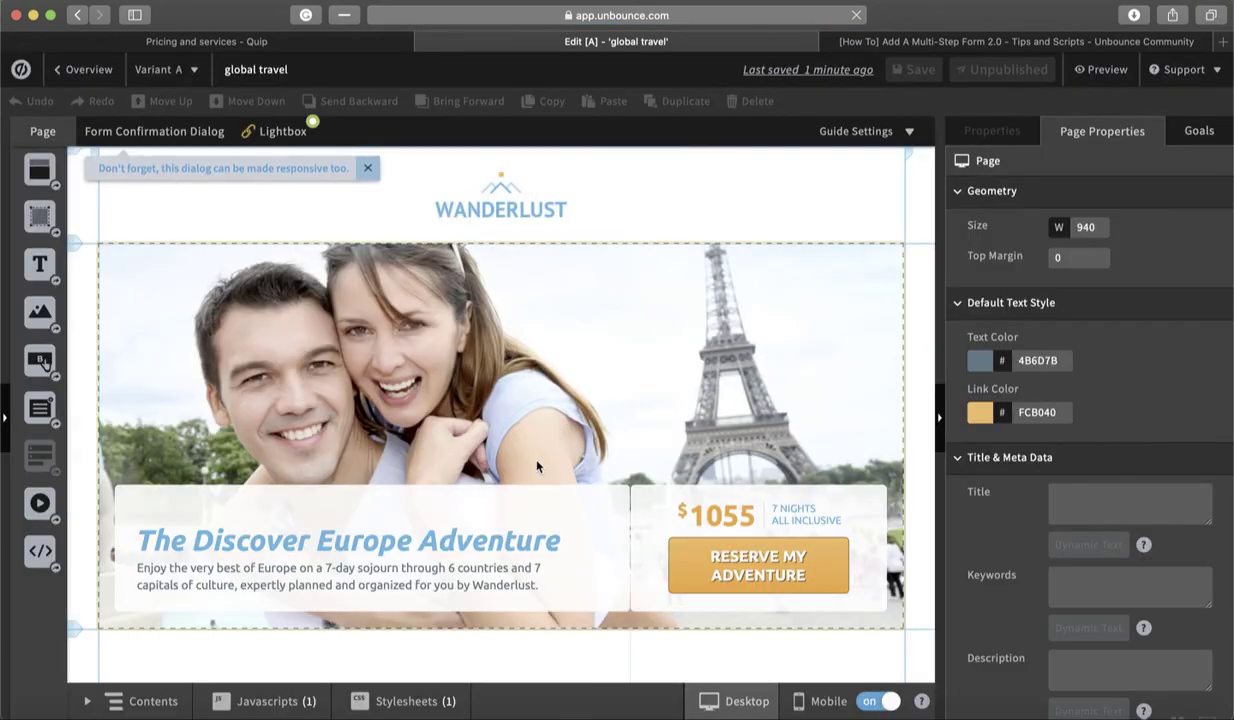
# Turn off phone number validation for the form's Phone Number field and save the landing page
pyautogui.scroll(-10, 517, 443)
pyautogui.click(543, 582)
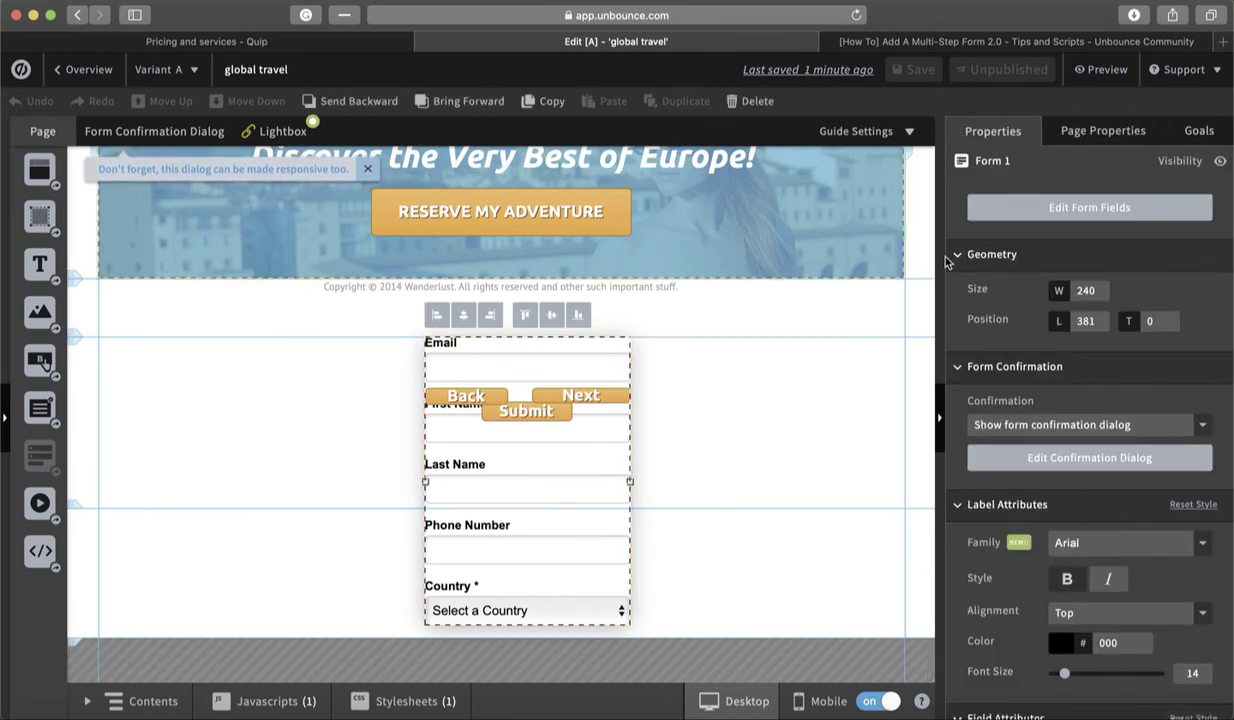
pyautogui.click(1050, 207)
pyautogui.scroll(-1, 548, 468)
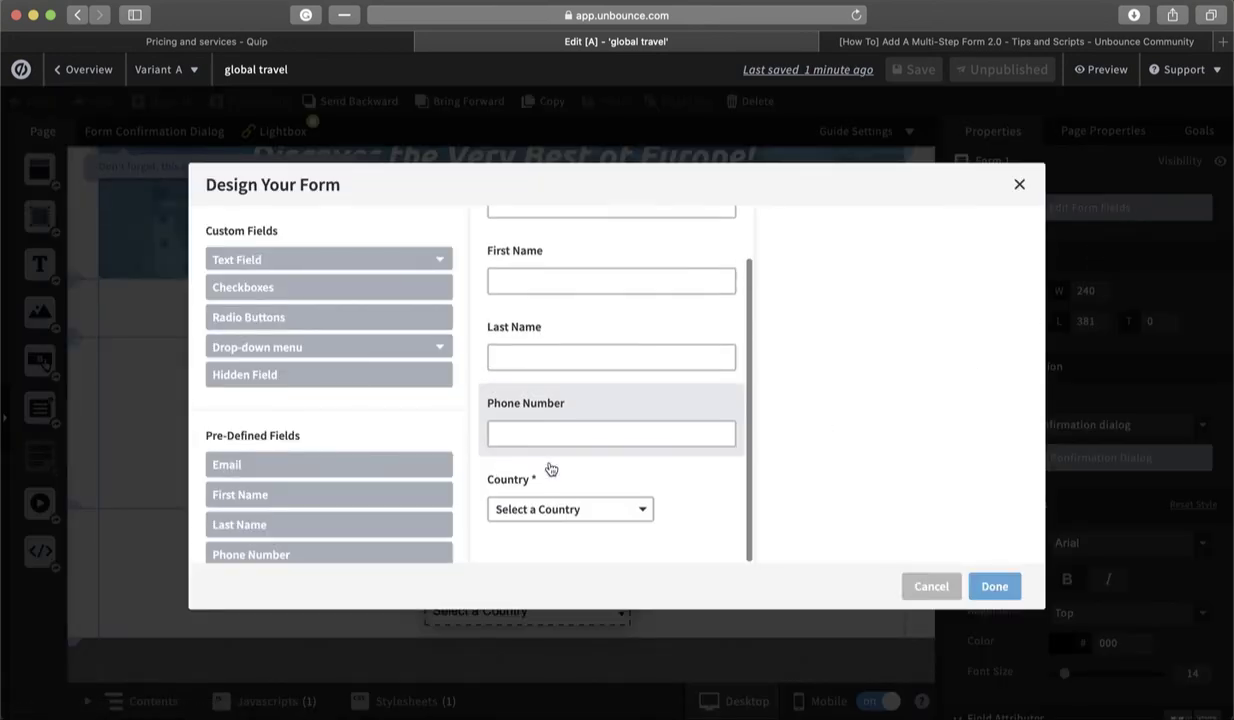
pyautogui.click(580, 497)
pyautogui.click(606, 432)
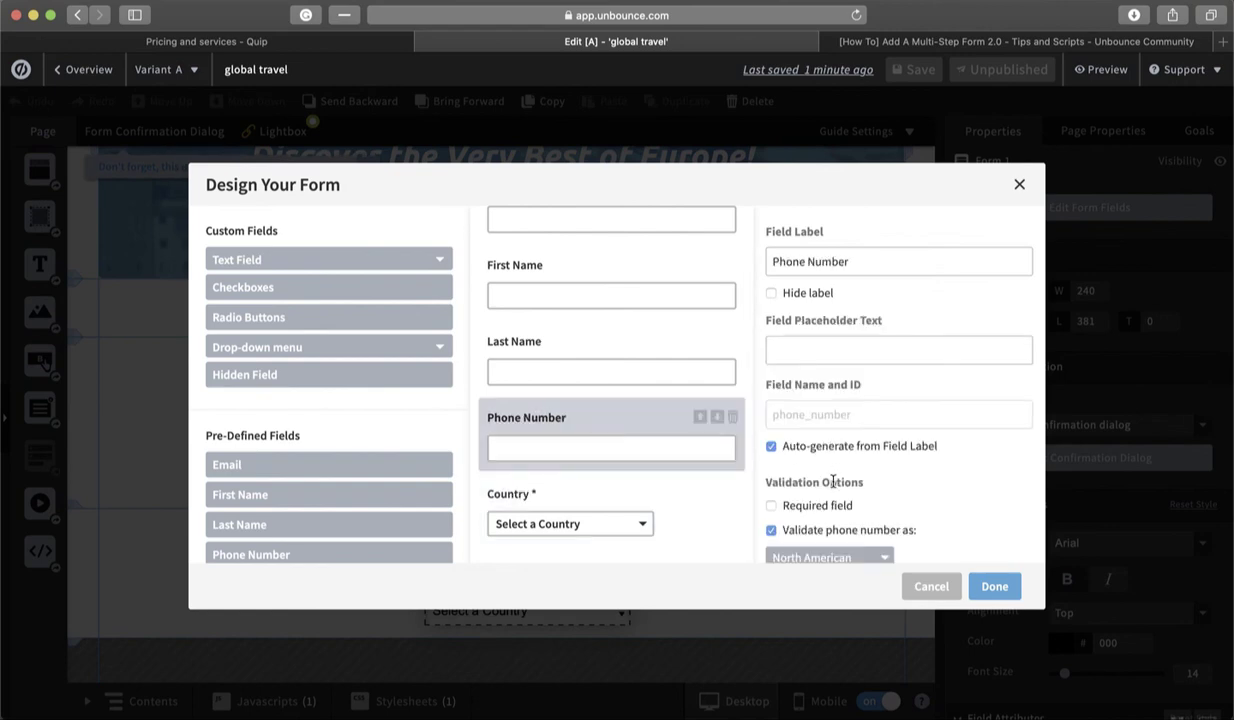
pyautogui.scroll(-2, 819, 488)
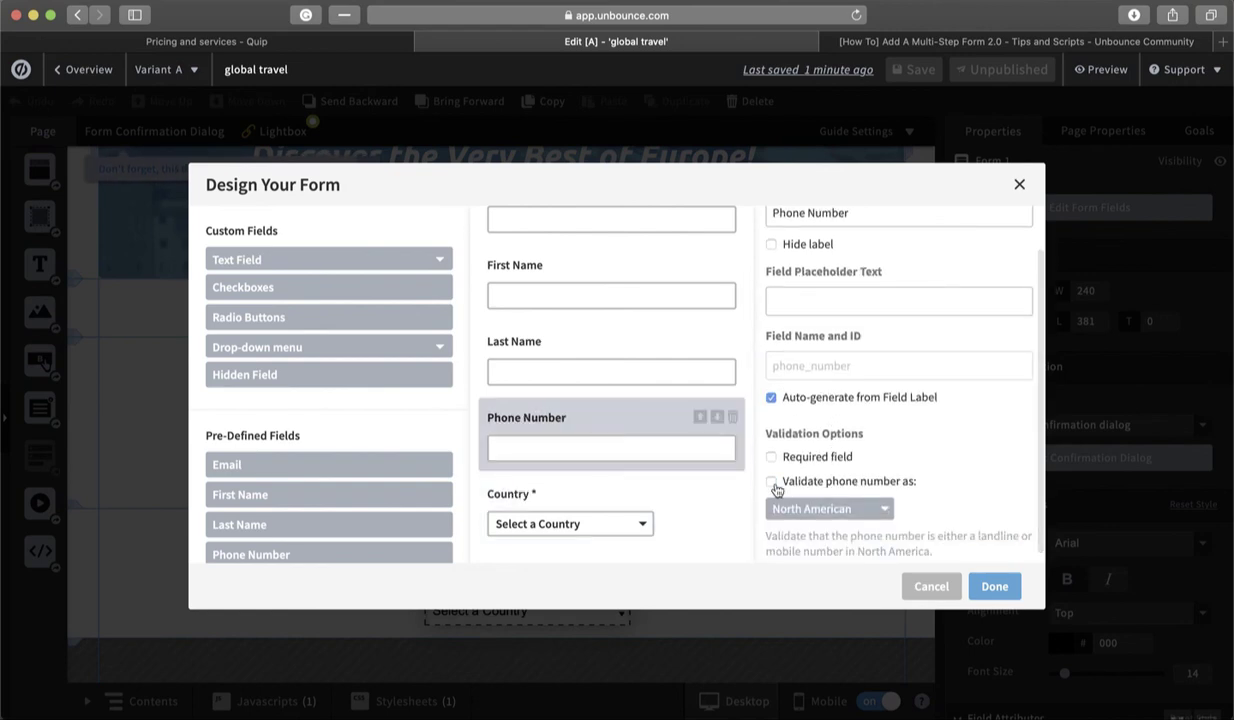
pyautogui.click(773, 483)
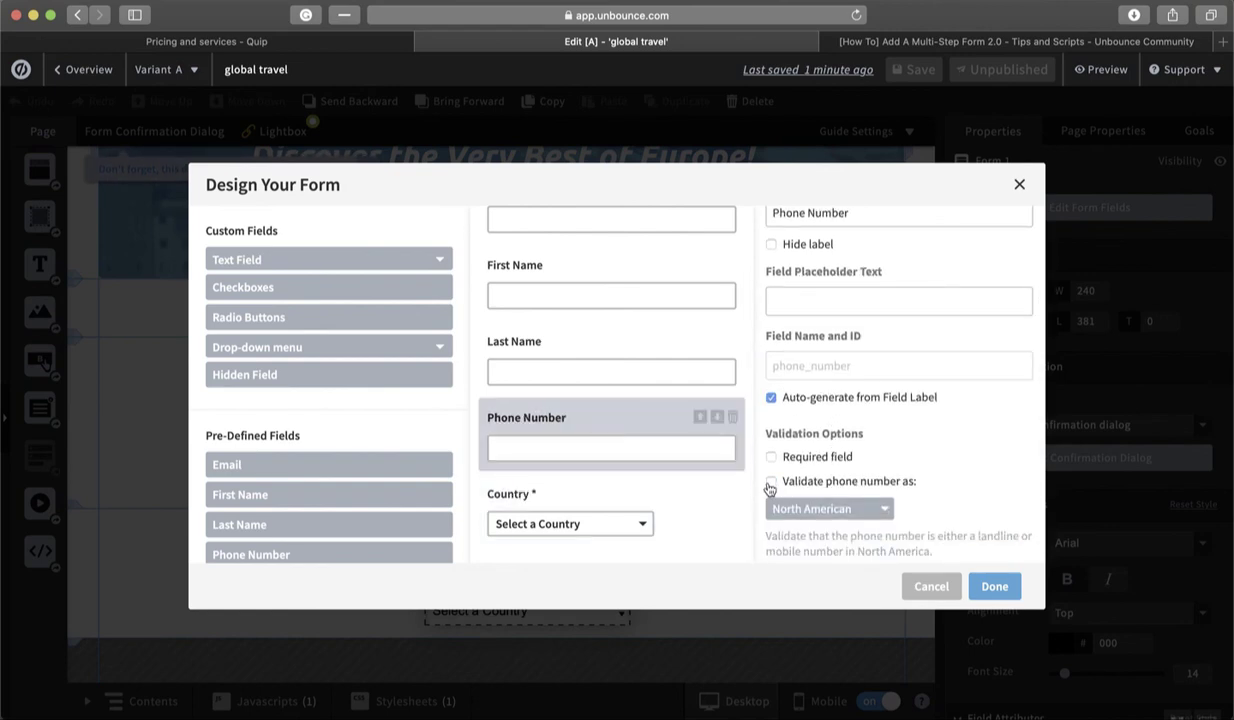
pyautogui.click(989, 585)
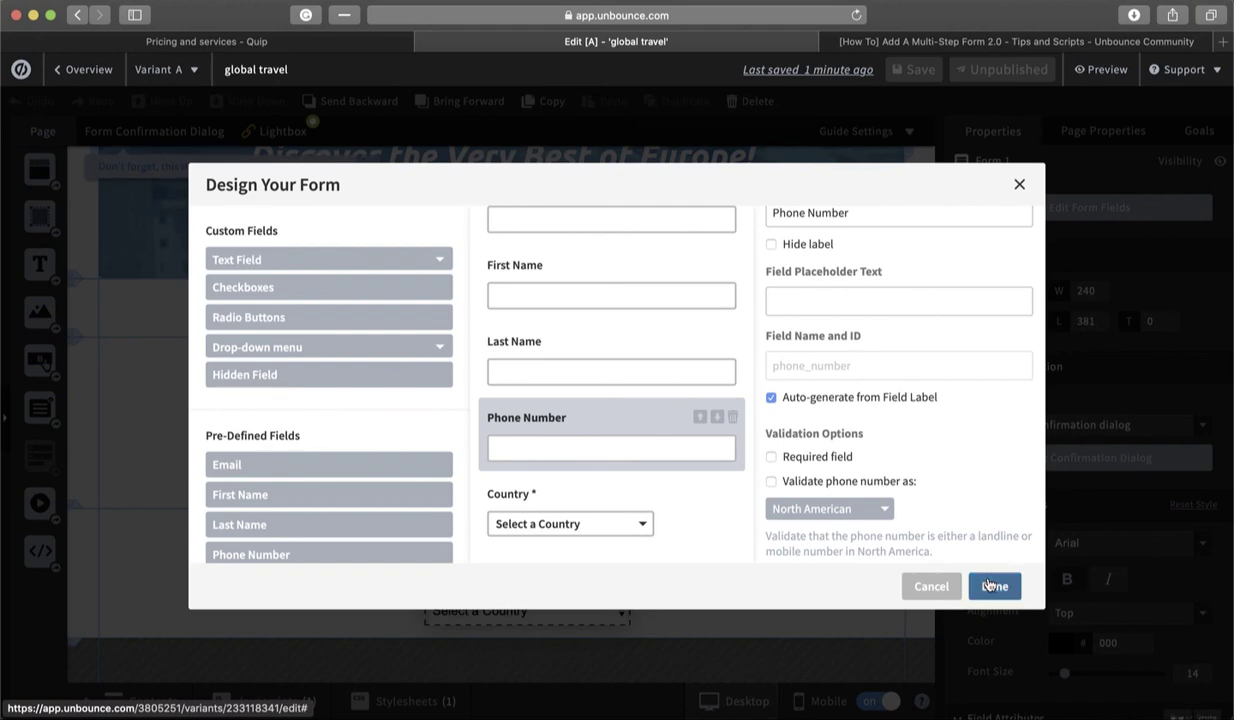
pyautogui.click(932, 75)
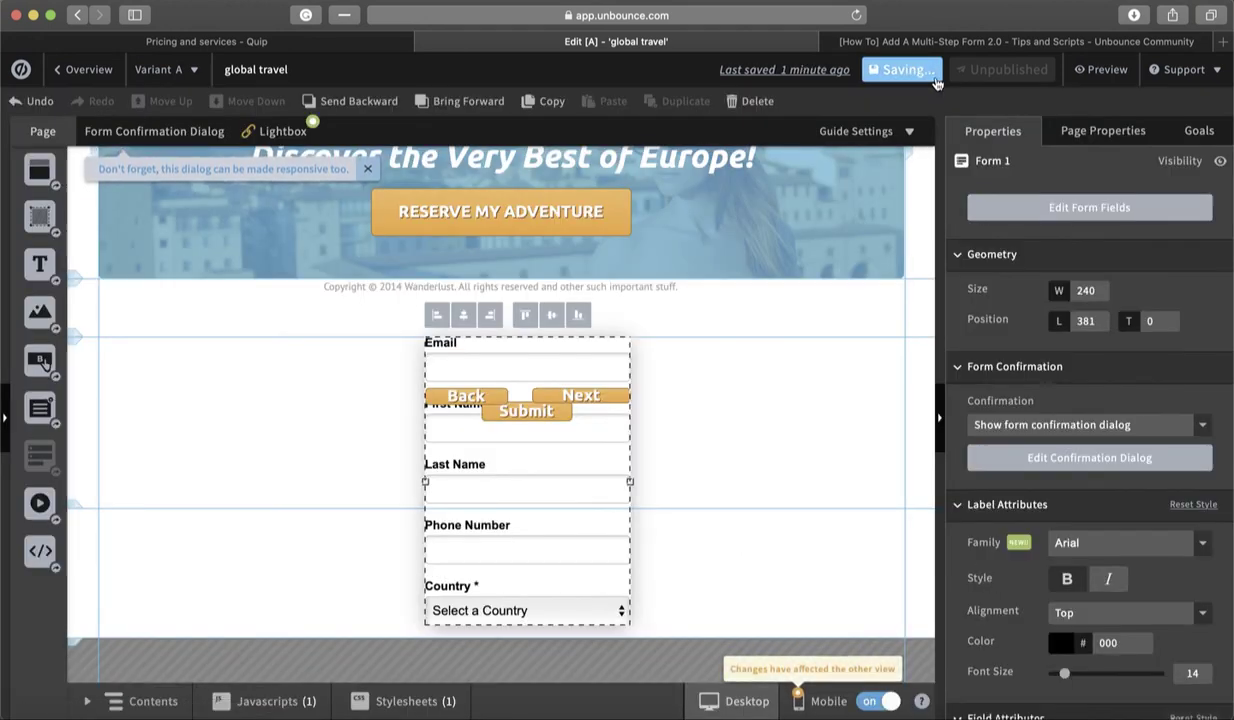
# Preview the page again and submit a sample email address in the form's Email step
pyautogui.click(1104, 78)
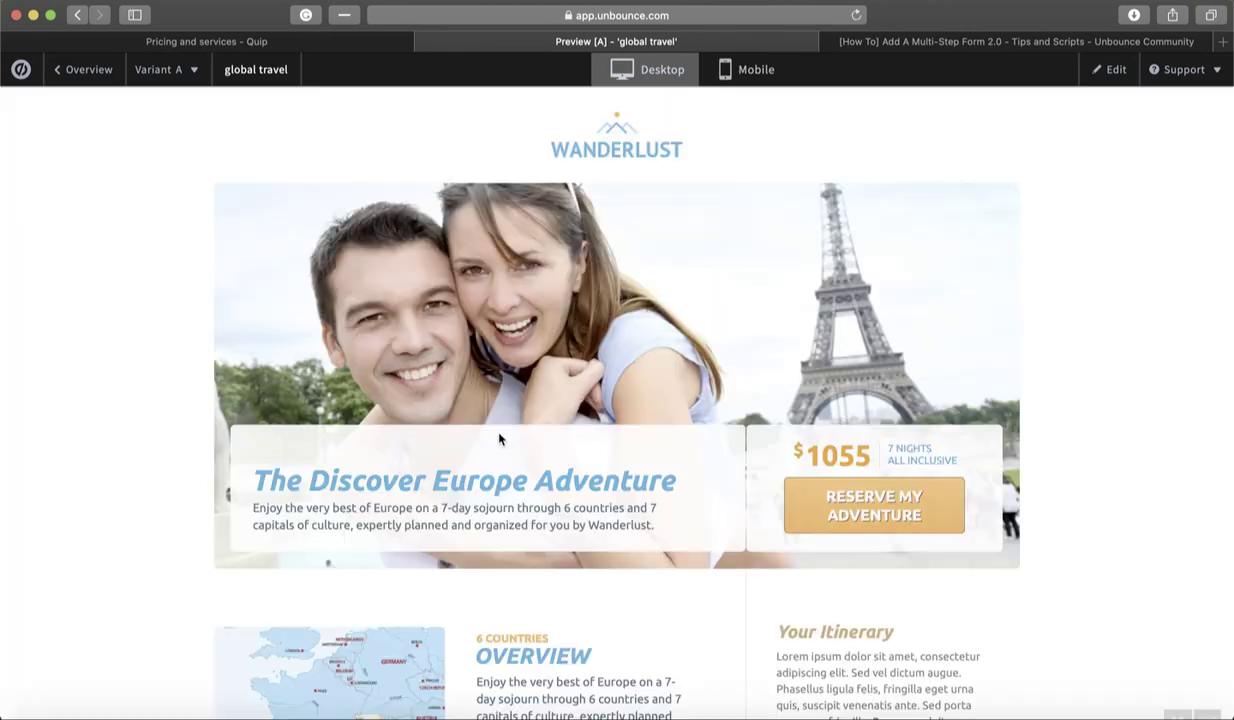
pyautogui.scroll(-15, 500, 439)
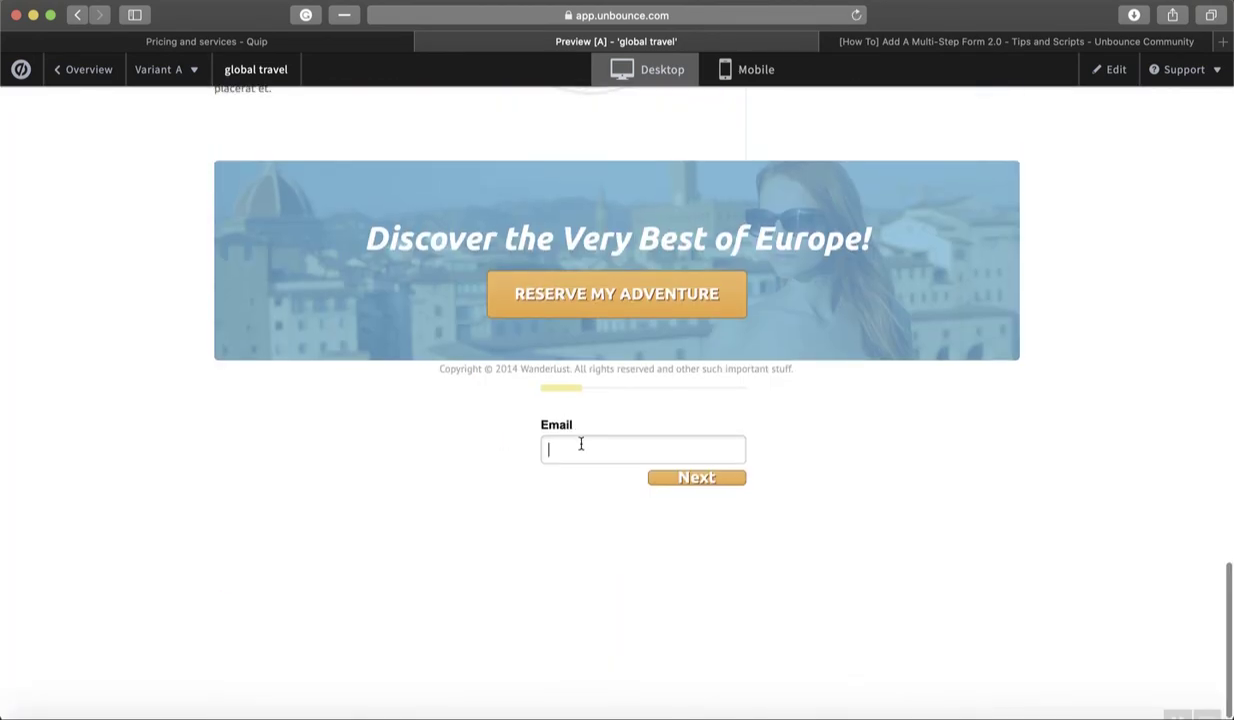
pyautogui.write('youremail')
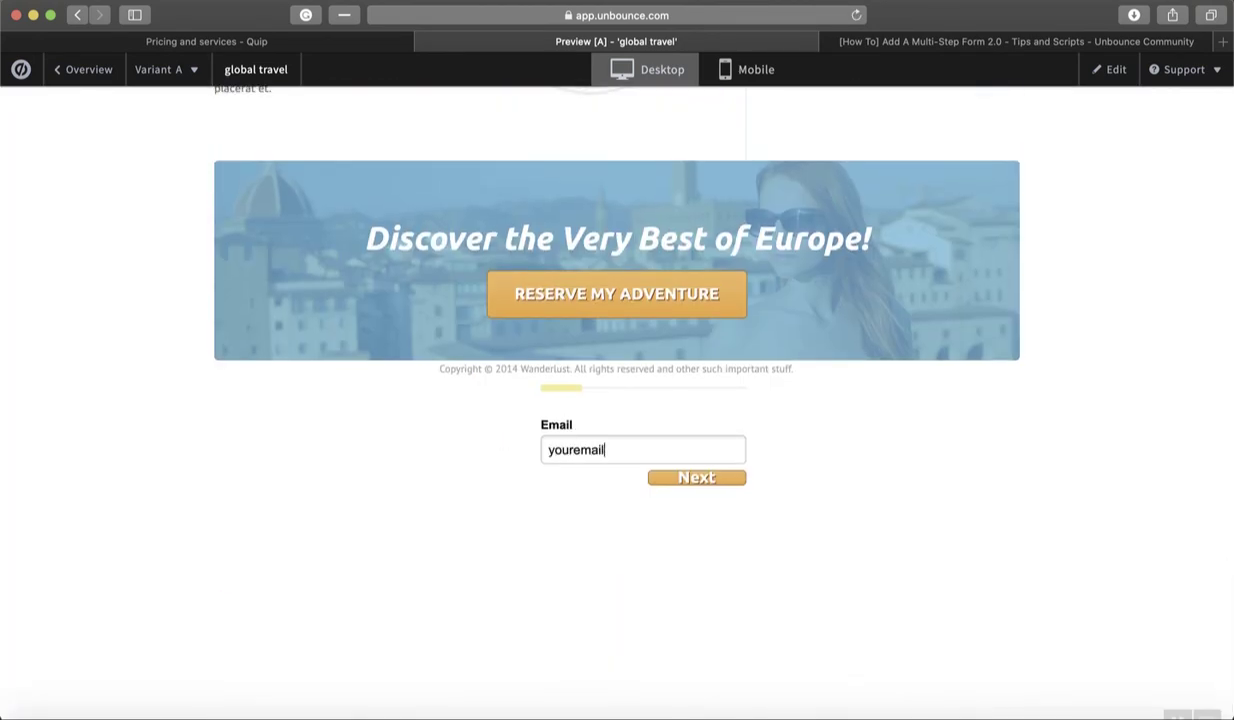
pyautogui.write('@gmail.com')
pyautogui.press('Return')
# Fill the First Name step with "first name" and the Last Name step with "last name", advancing after each
pyautogui.click(630, 449)
pyautogui.write('f')
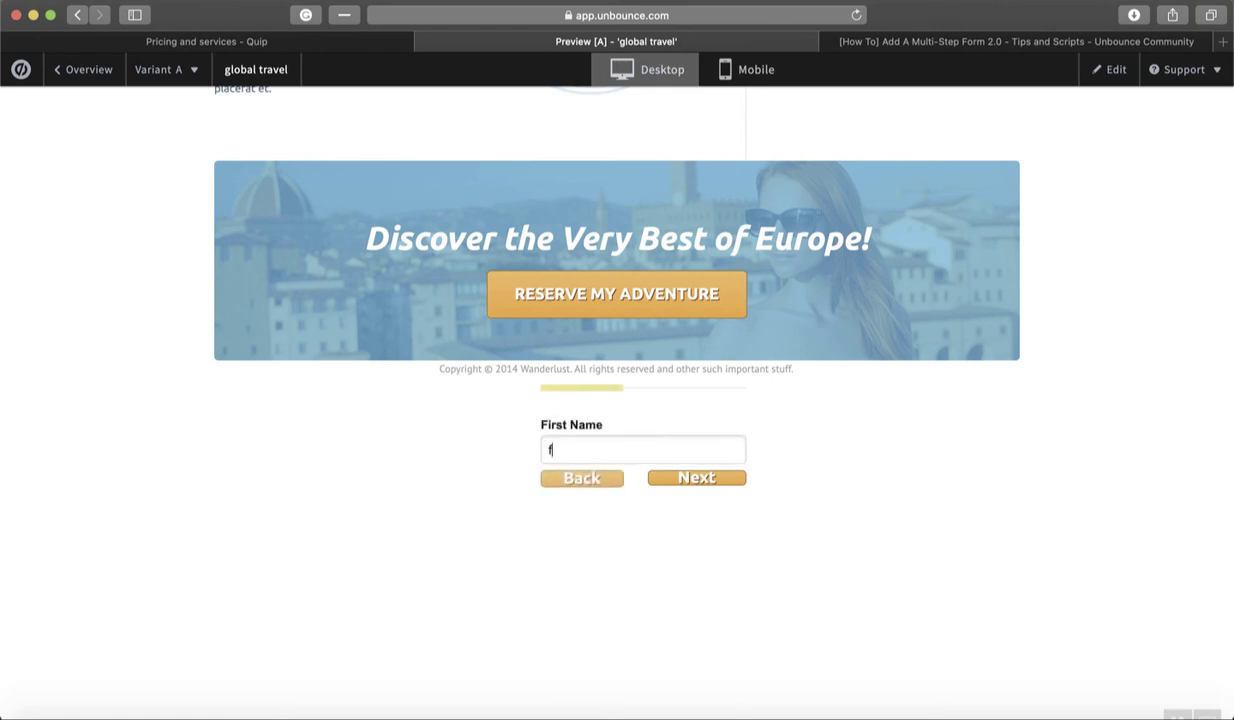
pyautogui.write('irst nam')
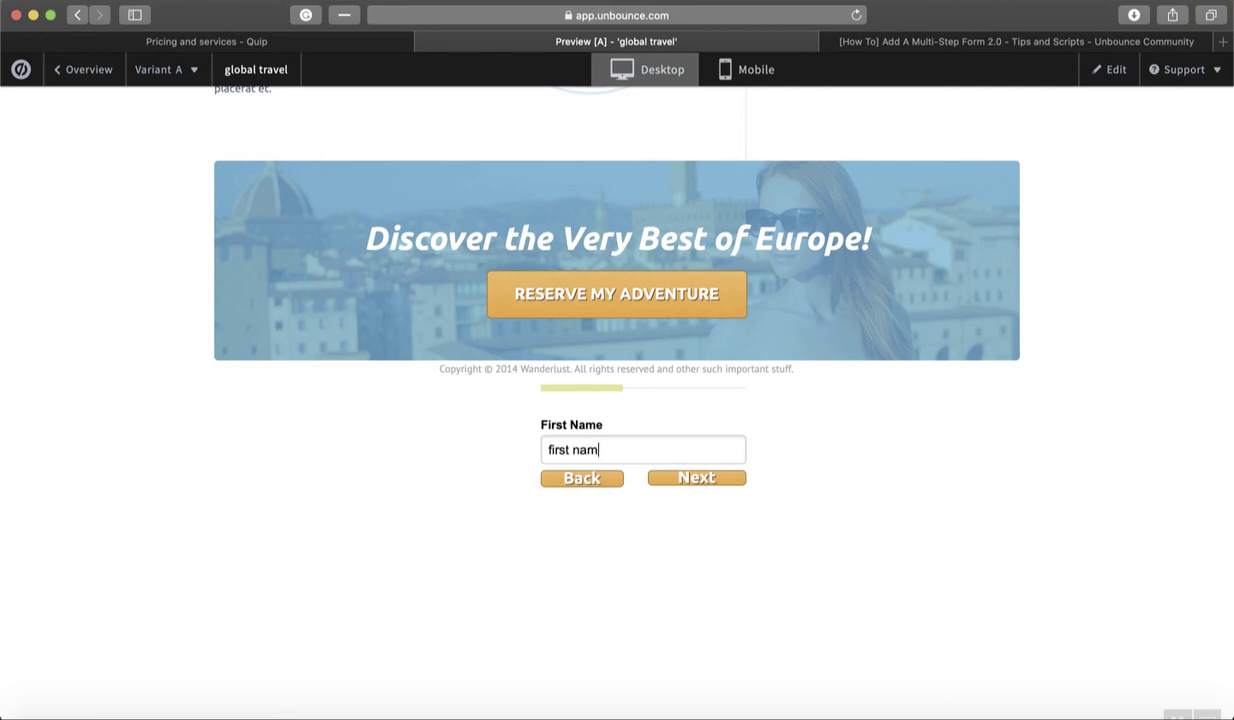
pyautogui.write('e')
pyautogui.click(694, 477)
pyautogui.click(650, 440)
pyautogui.write('las')
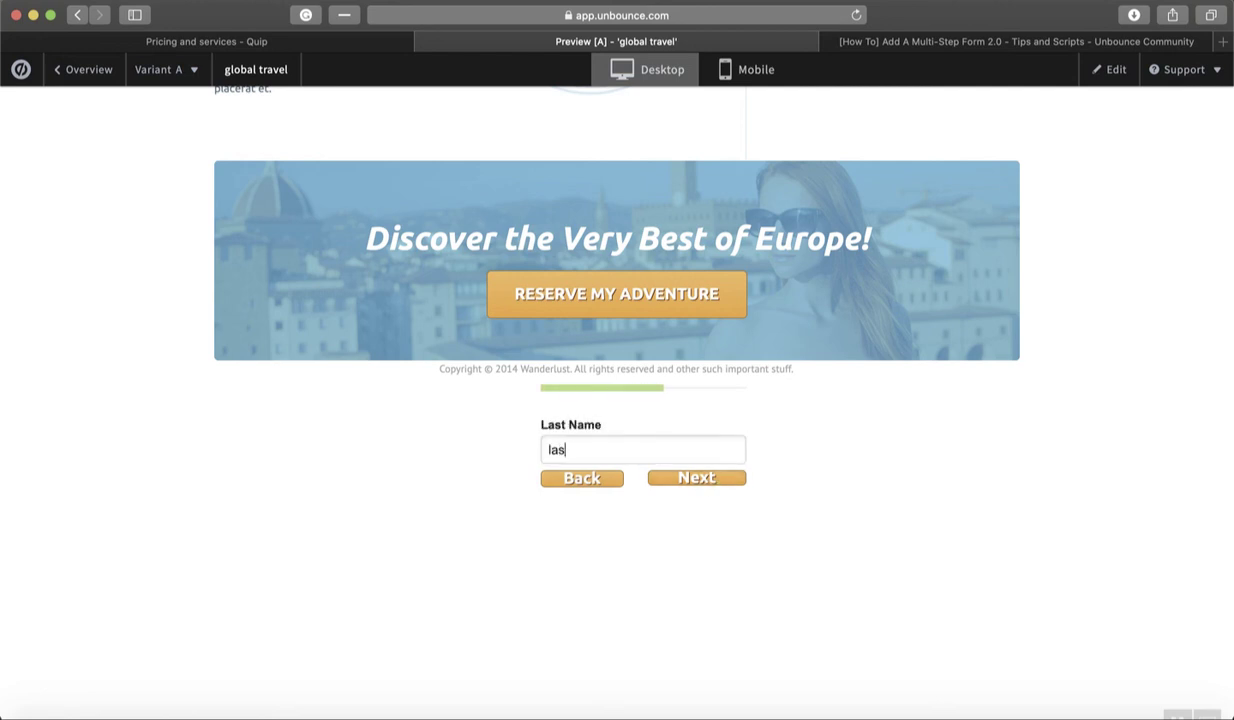
pyautogui.write('t name')
pyautogui.click(684, 477)
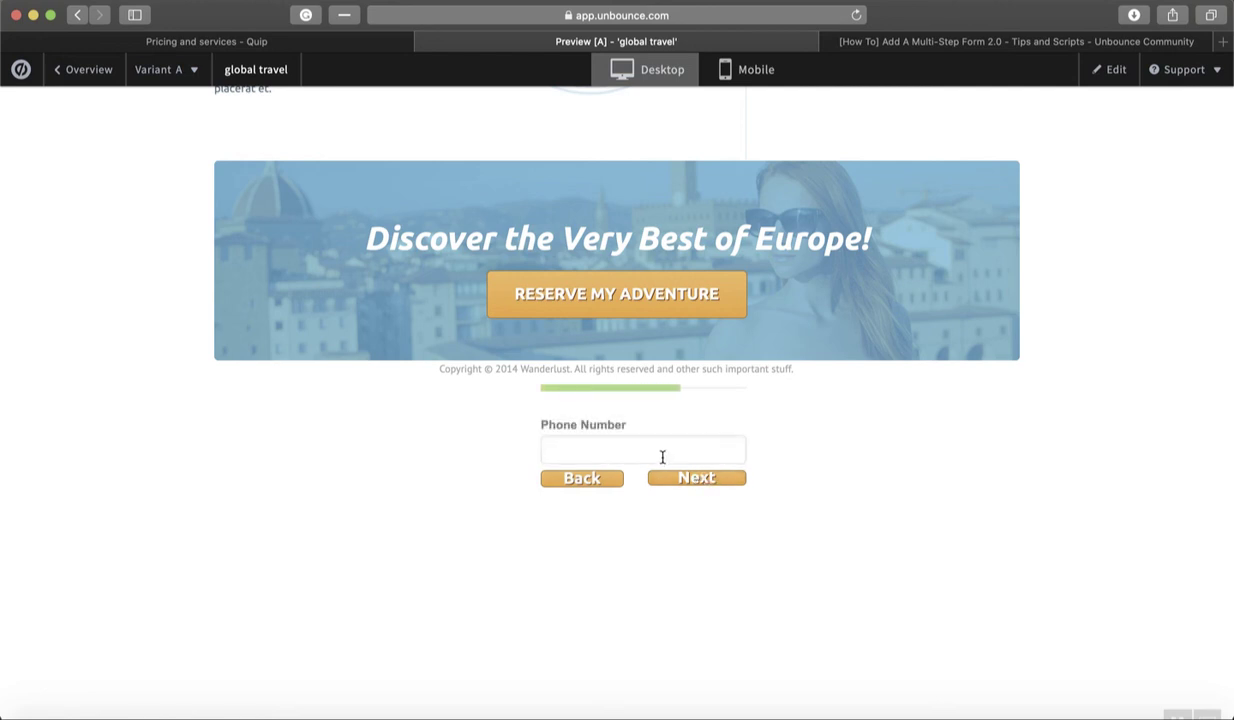
# Enter a placeholder phone number in the Phone Number step and advance to the Country step
pyautogui.click(663, 449)
pyautogui.write('000000000')
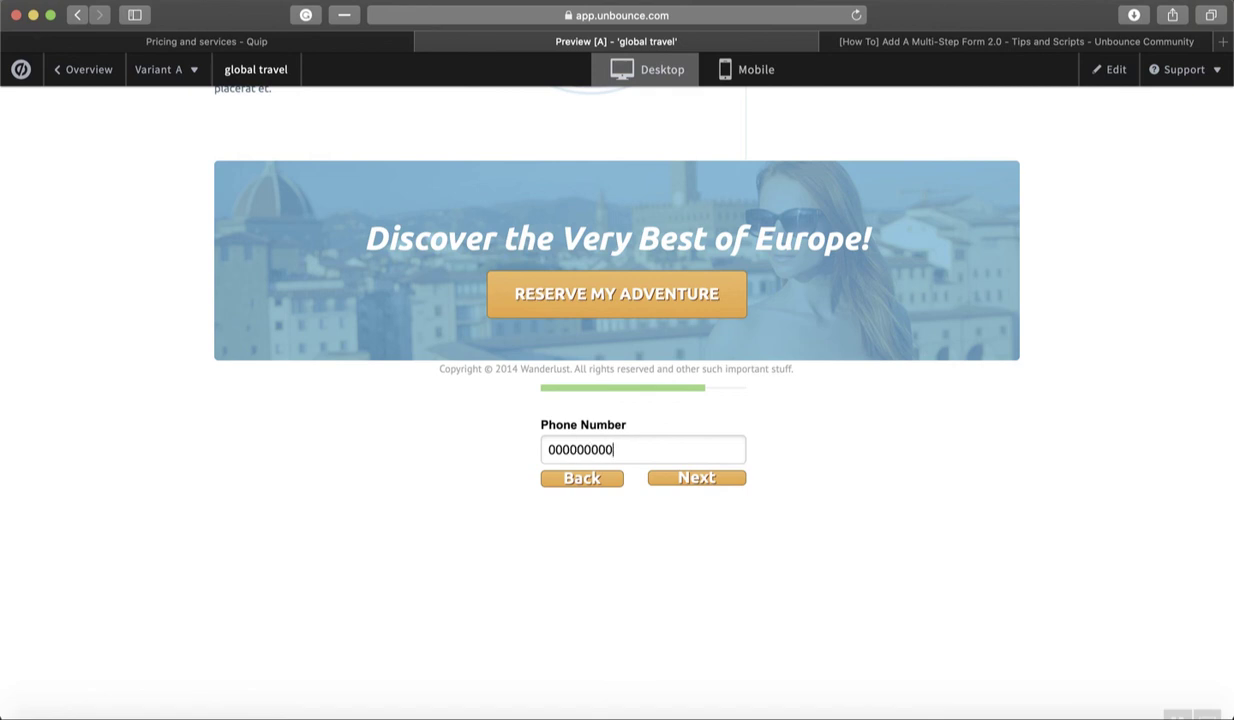
pyautogui.click(672, 478)
# Choose United Kingdom as the country and submit the form
pyautogui.click(632, 452)
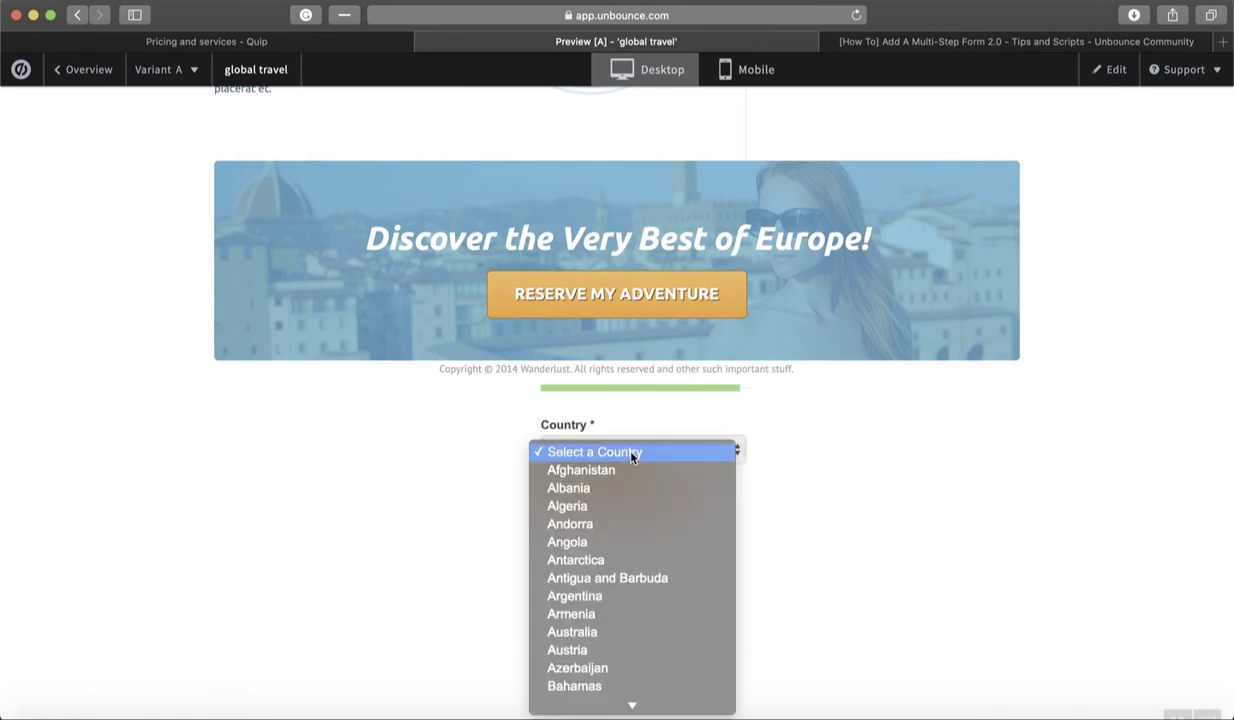
pyautogui.click(782, 458)
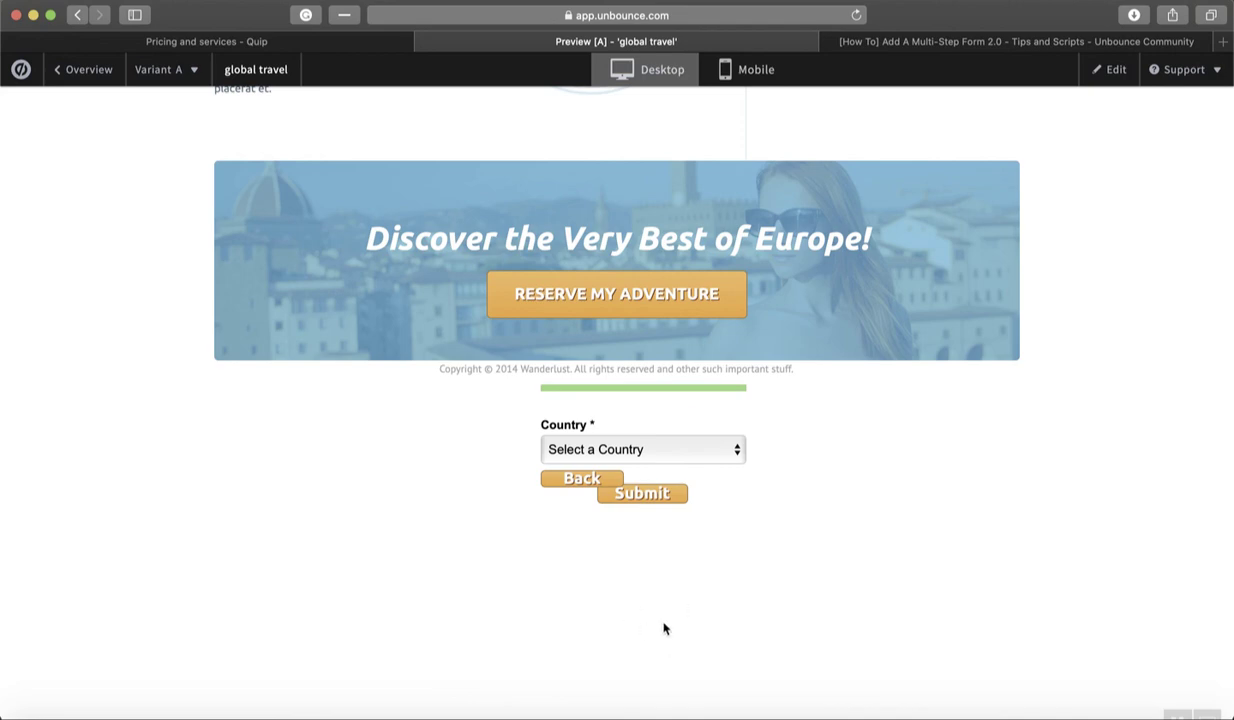
pyautogui.click(637, 449)
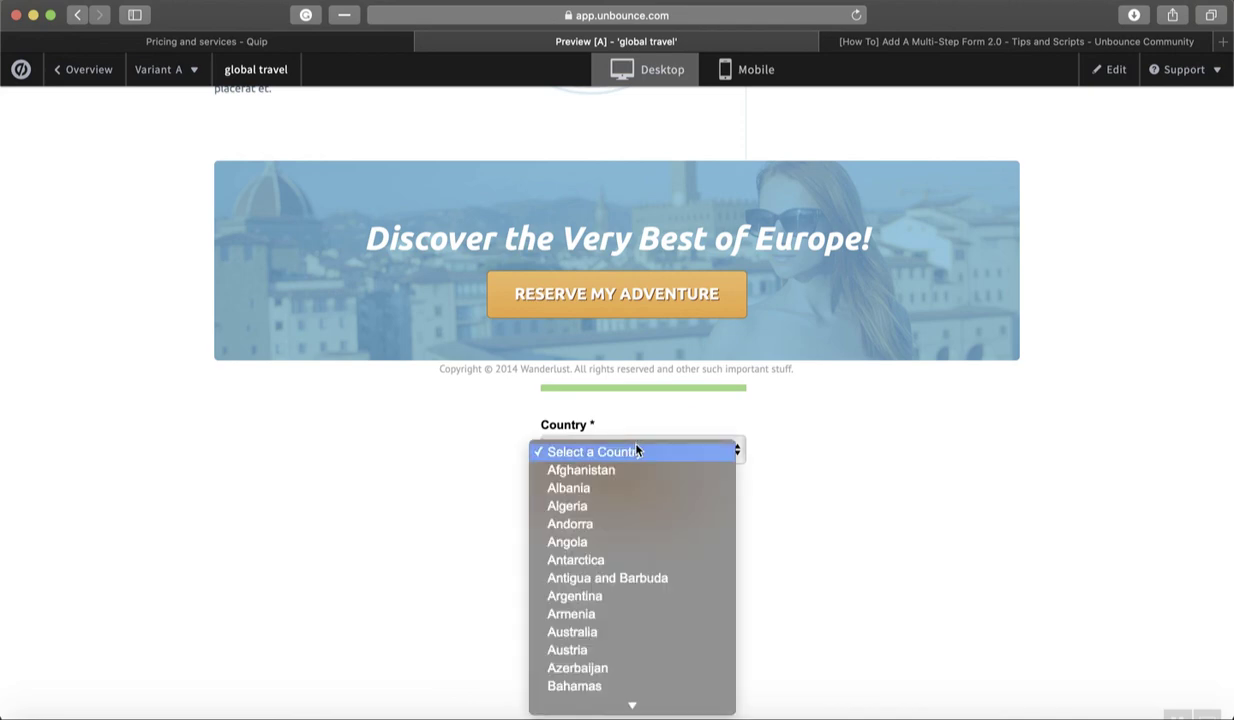
pyautogui.scroll(-15, 650, 556)
pyautogui.scroll(-20, 650, 556)
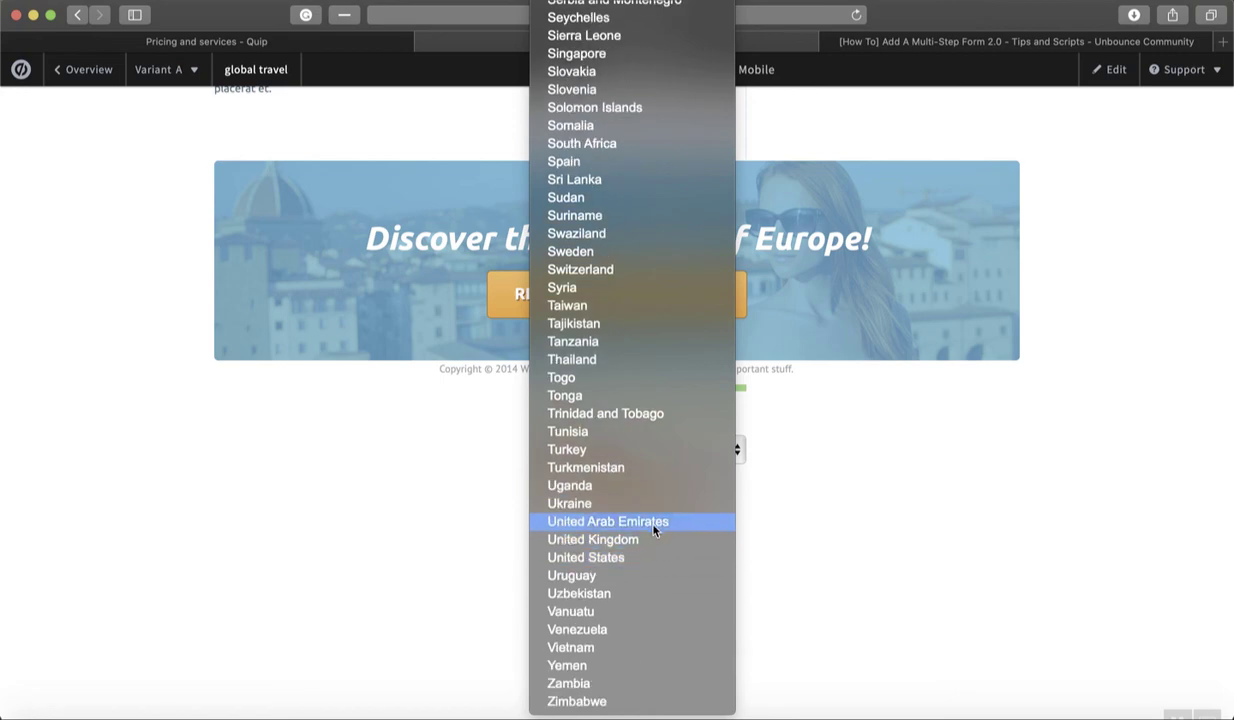
pyautogui.click(648, 544)
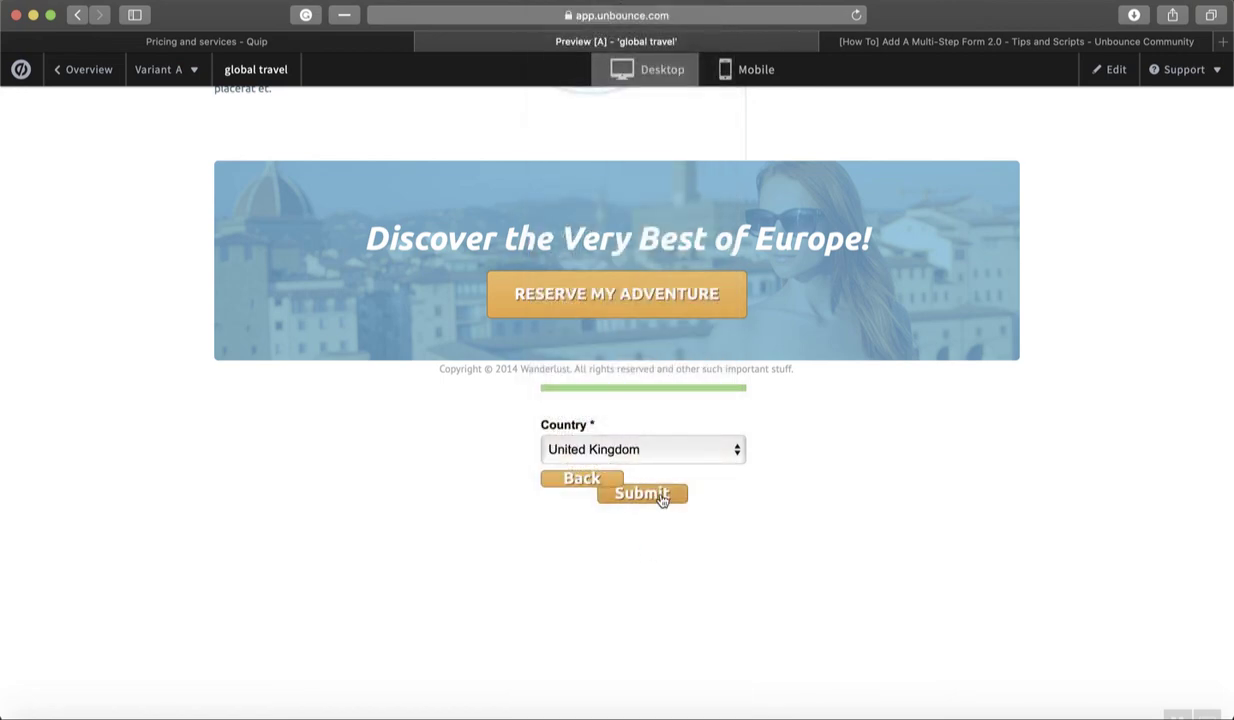
pyautogui.click(661, 500)
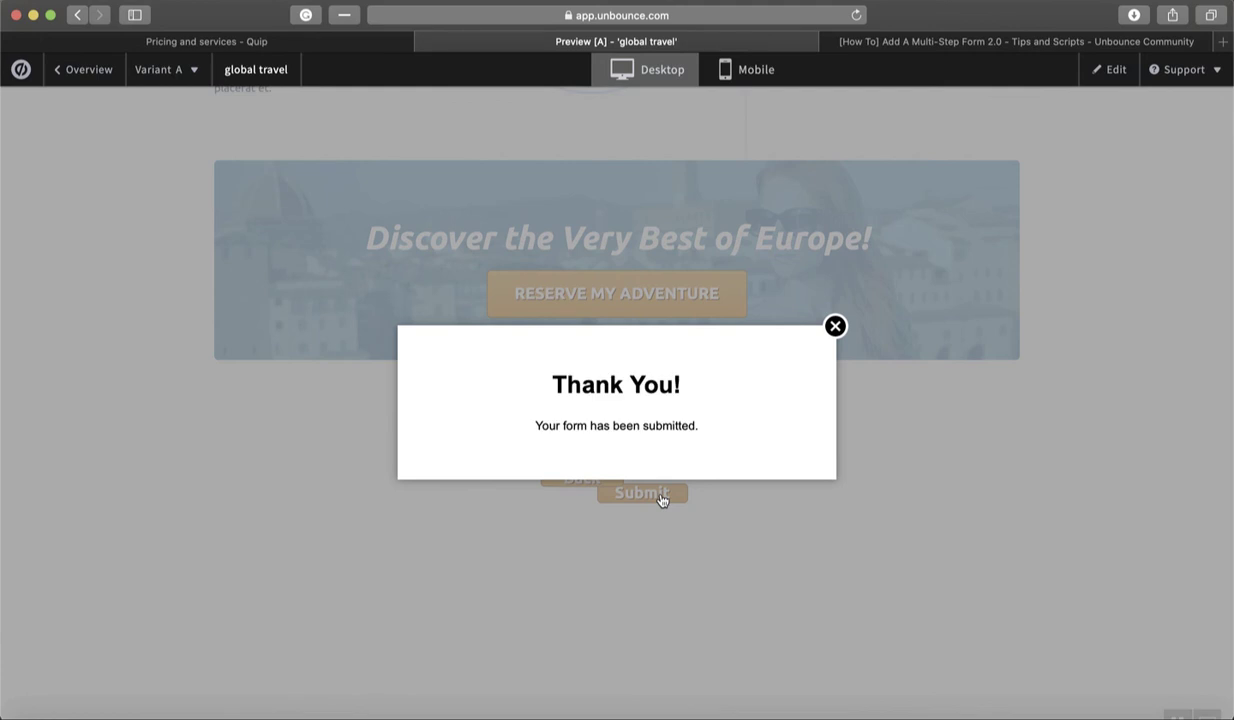